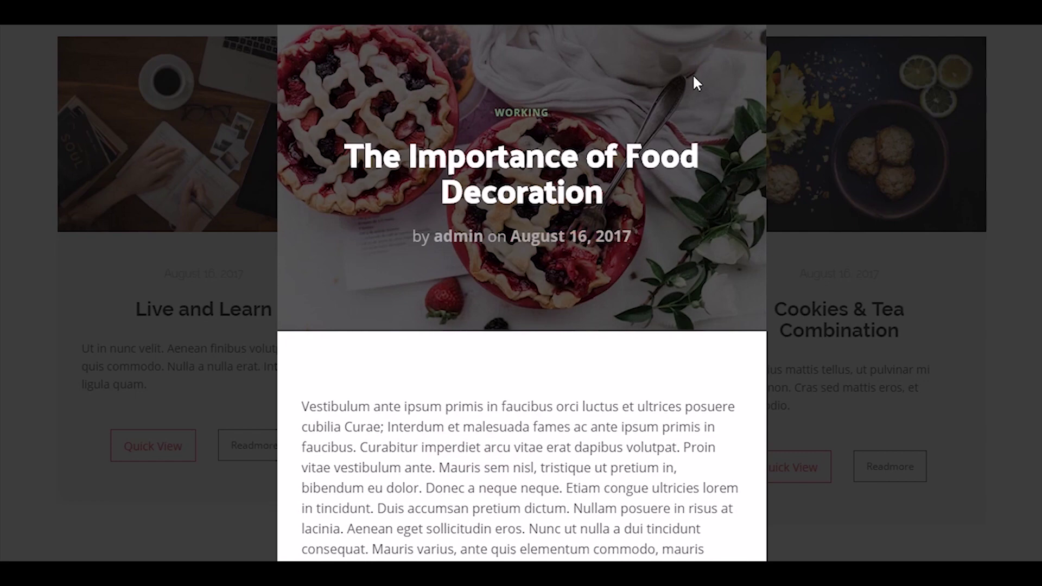
# Step: Close the quick view popup of the food decoration post
pyautogui.click(753, 36)
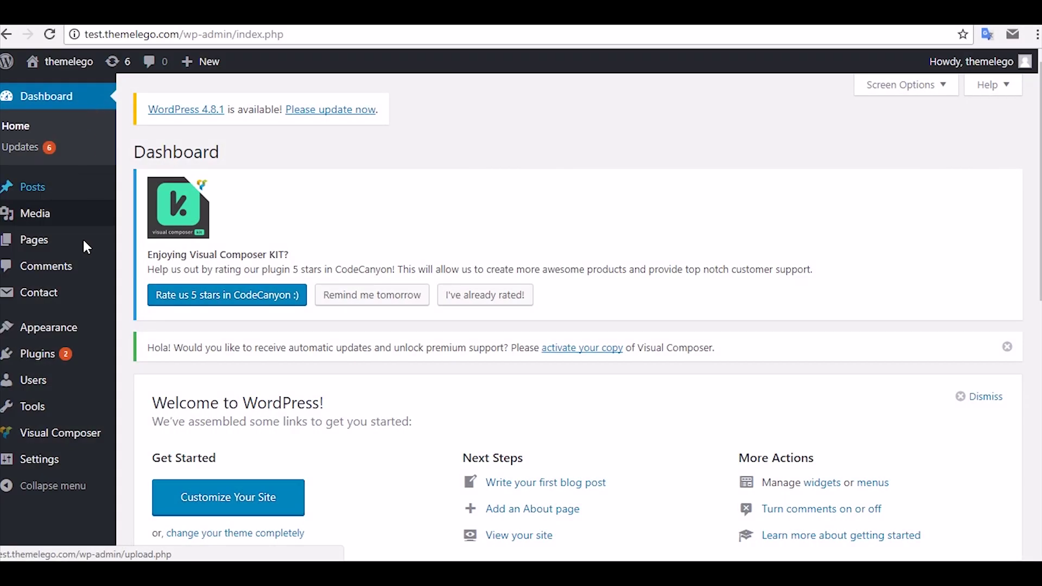
# Step: Upload and install the plugin from the wp-quick-view ZIP file, and activate it
pyautogui.moveTo(76, 359)
pyautogui.click(157, 380)
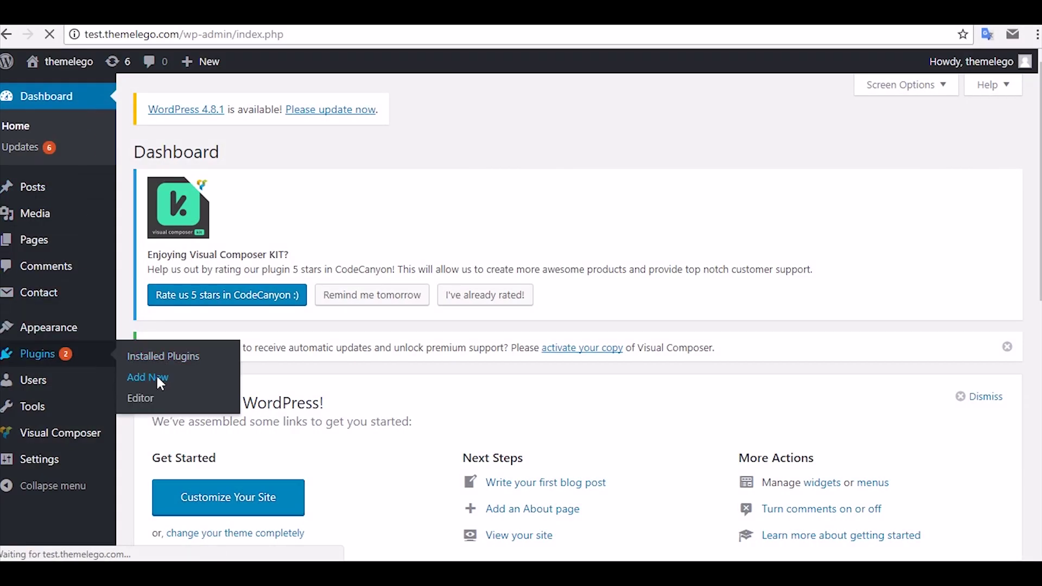
pyautogui.click(305, 152)
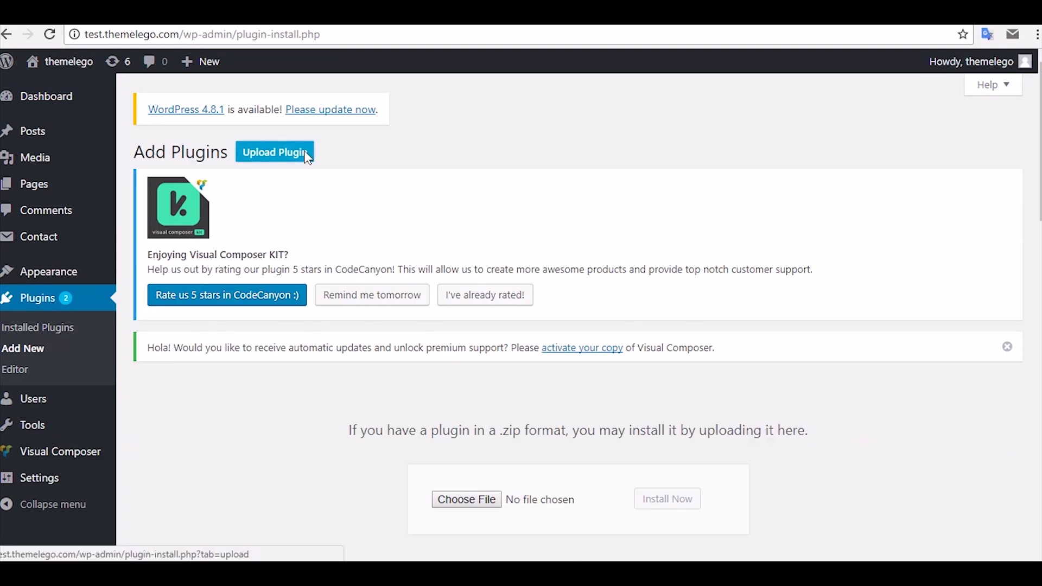
pyautogui.click(466, 499)
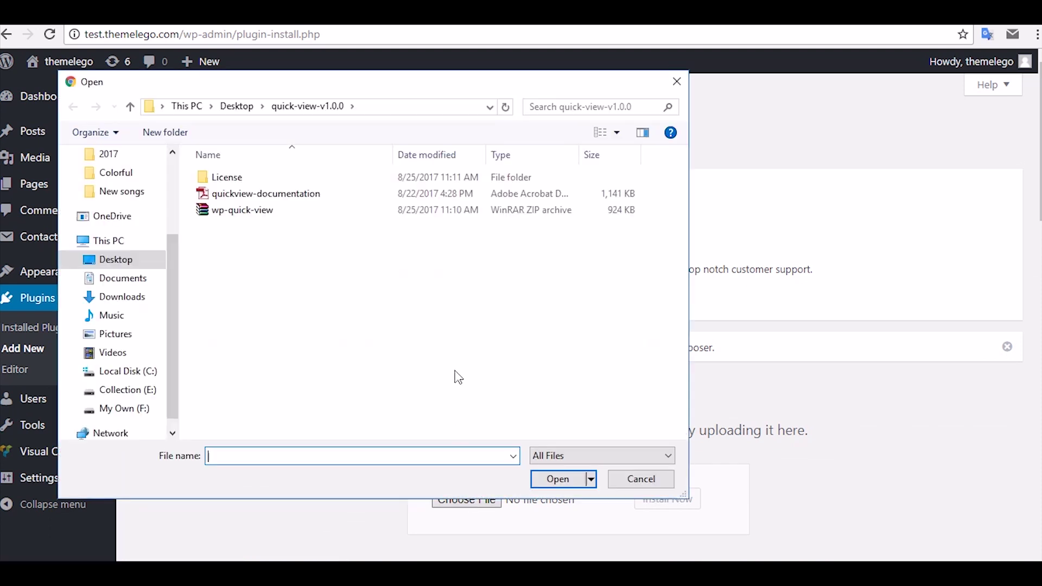
pyautogui.doubleClick(337, 212)
pyautogui.click(651, 507)
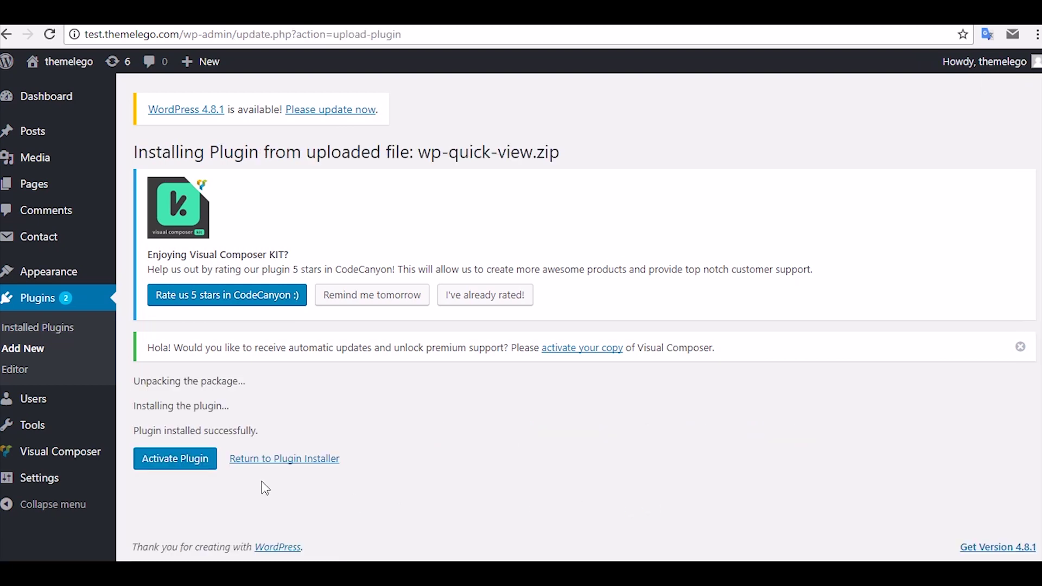
pyautogui.click(209, 460)
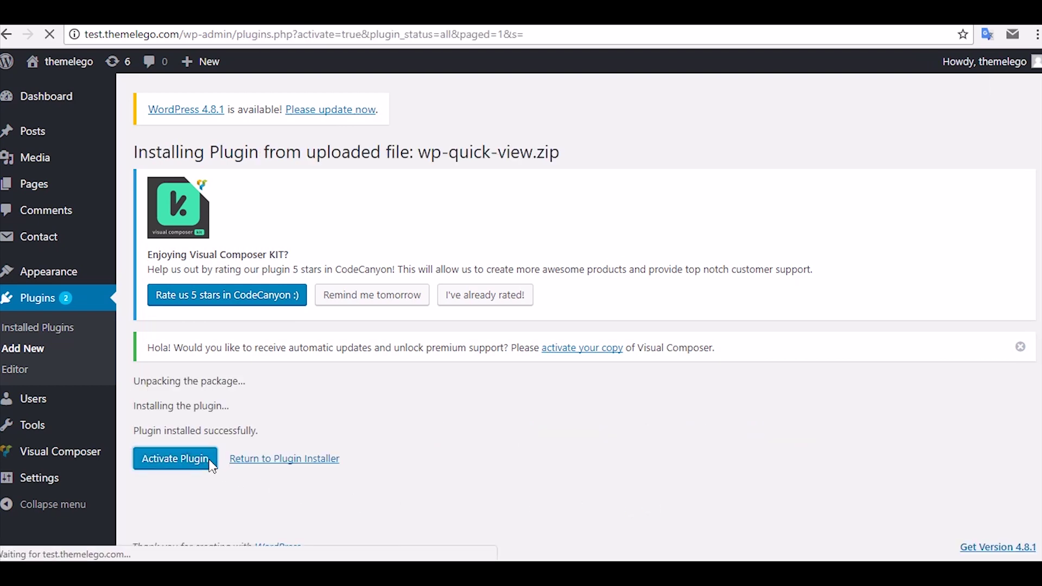
# Step: Check the WordPress Quick View entry in the list of installed plugins
pyautogui.scroll(-12, 212, 466)
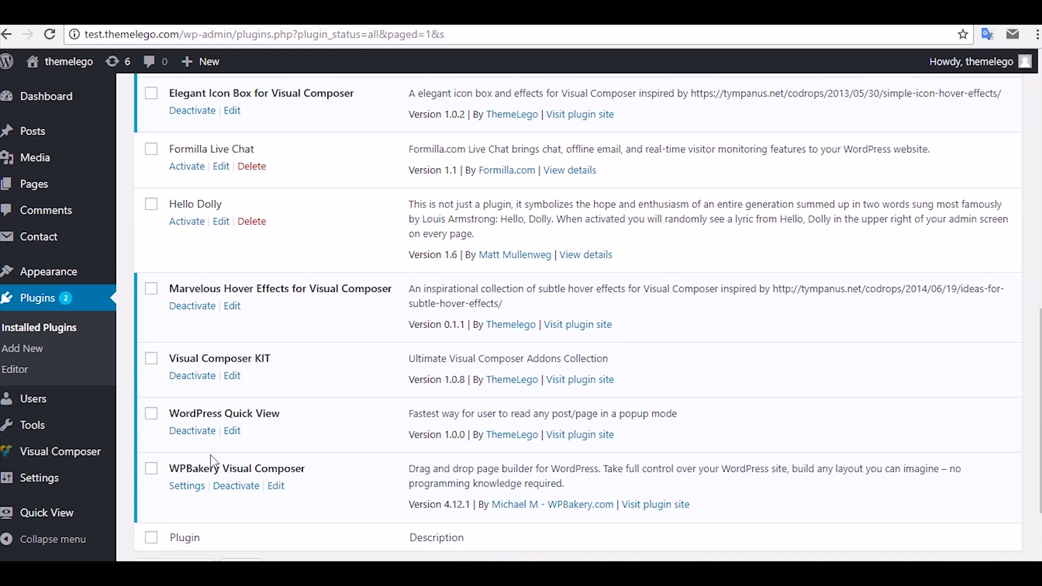
pyautogui.moveTo(176, 418); pyautogui.dragTo(284, 412)
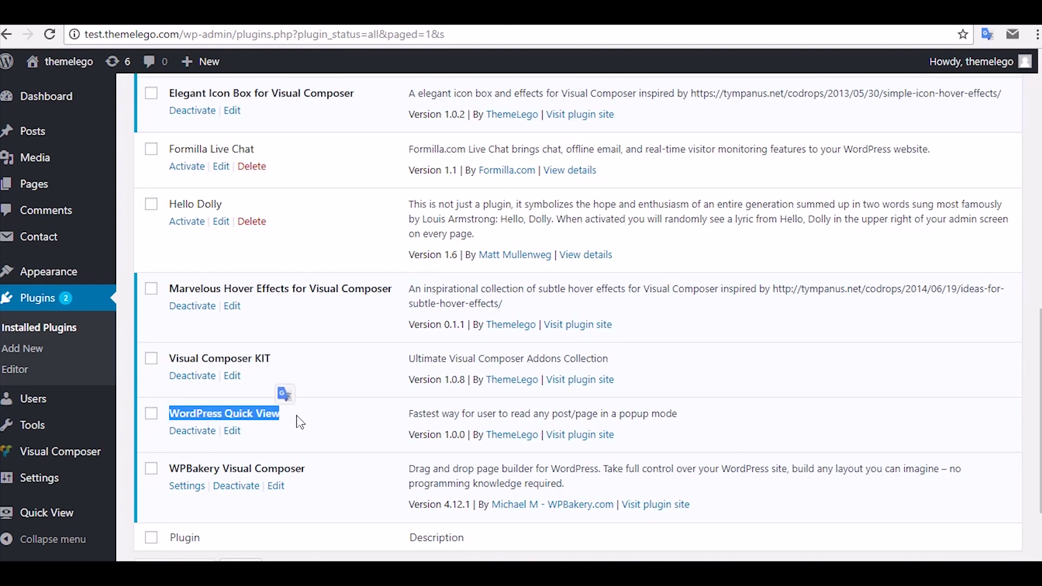
pyautogui.click(298, 421)
# Step: Copy the sample shortcode from the general Quick View settings and paste it into the content of the Quickview Test page
pyautogui.click(107, 512)
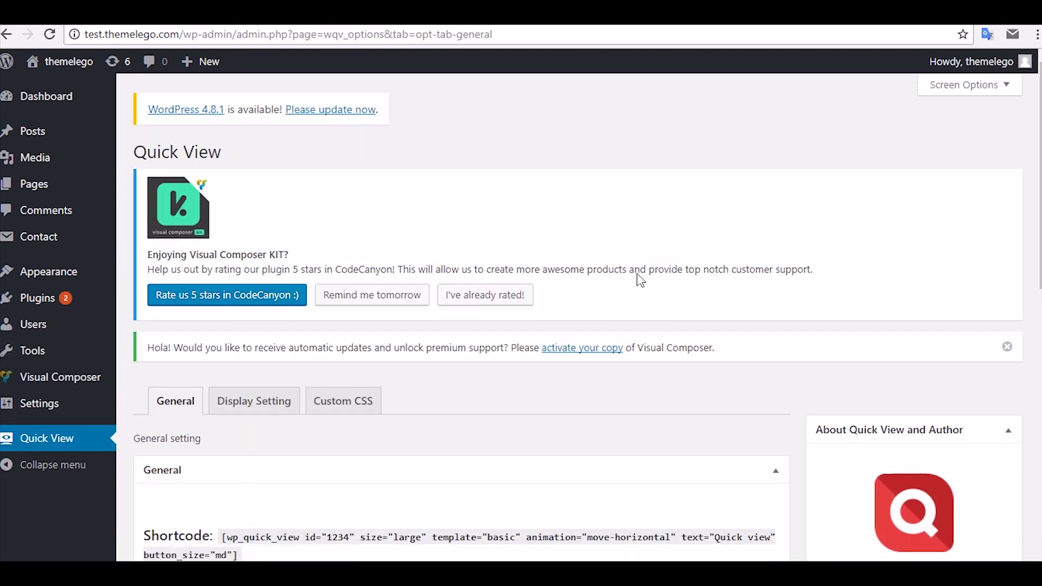
pyautogui.scroll(-4, 796, 283)
pyautogui.scroll(-1, 787, 297)
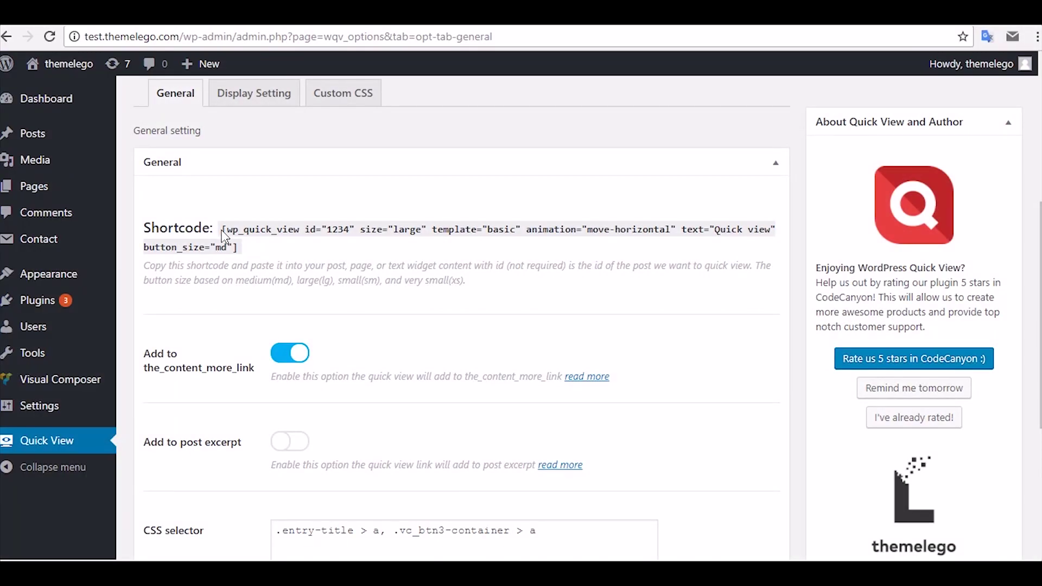
pyautogui.moveTo(224, 234); pyautogui.dragTo(244, 251)
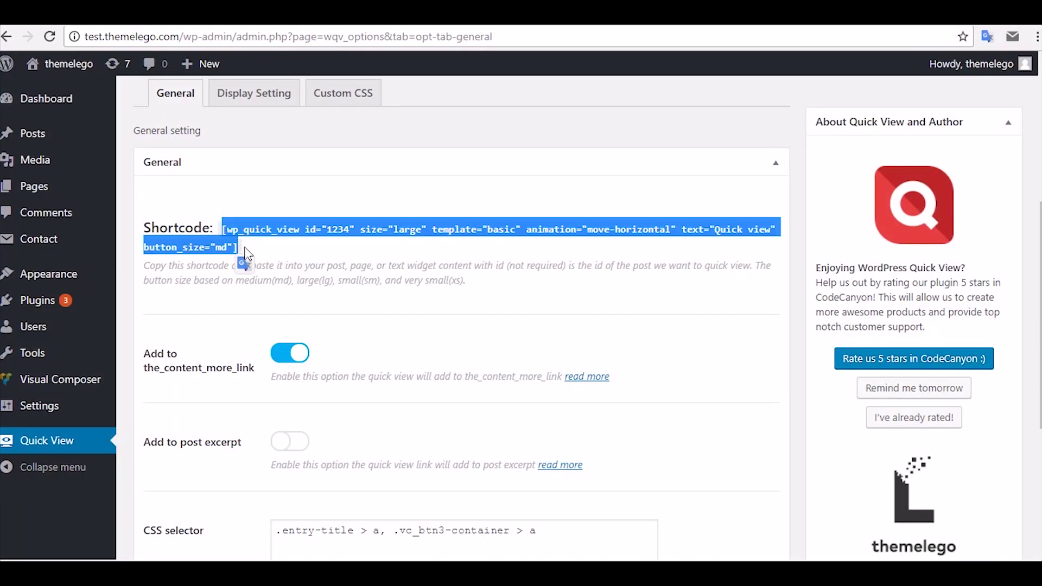
pyautogui.rightClick(253, 222)
pyautogui.click(285, 234)
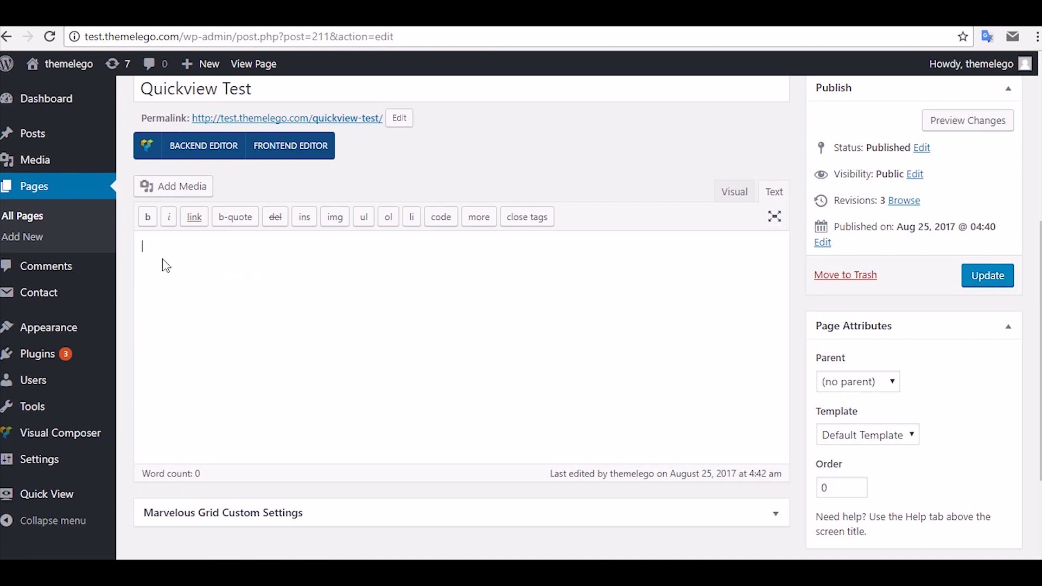
pyautogui.click(205, 349)
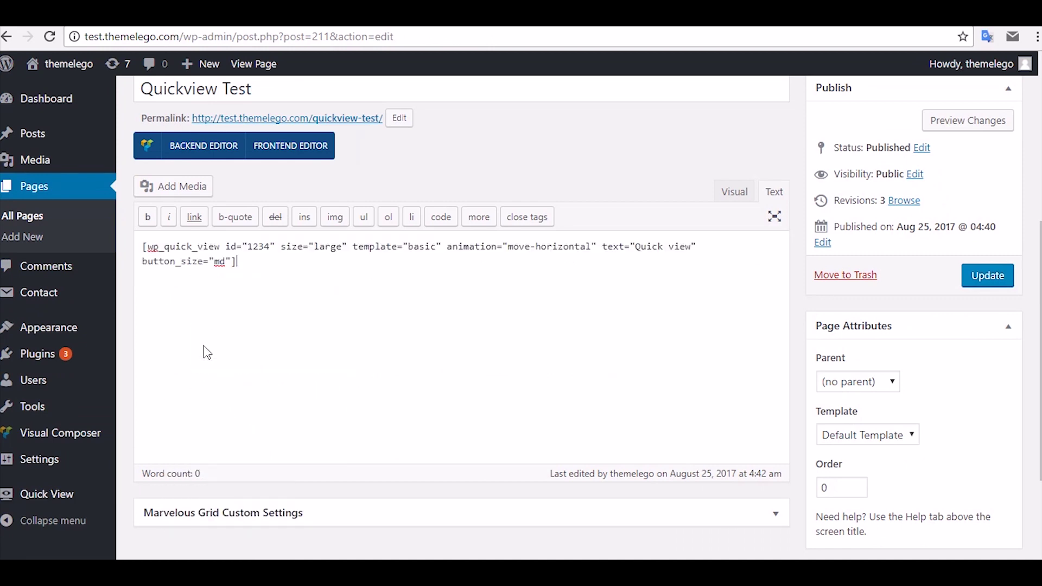
# Step: Look up the ID of the food decoration post, set the shortcode's id to 212, and update the page
pyautogui.doubleClick(258, 247)
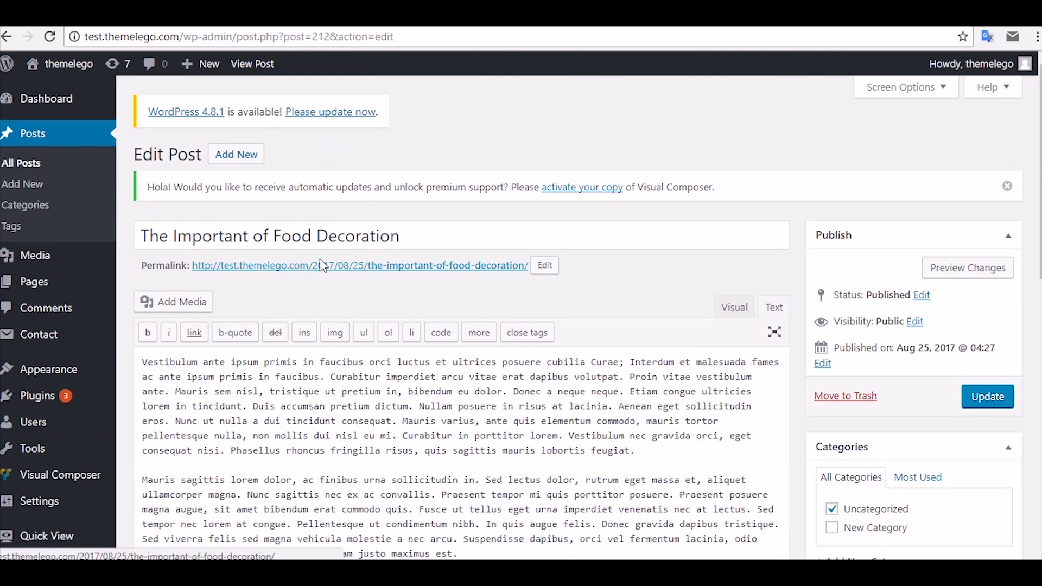
pyautogui.click(314, 38)
pyautogui.click(318, 36)
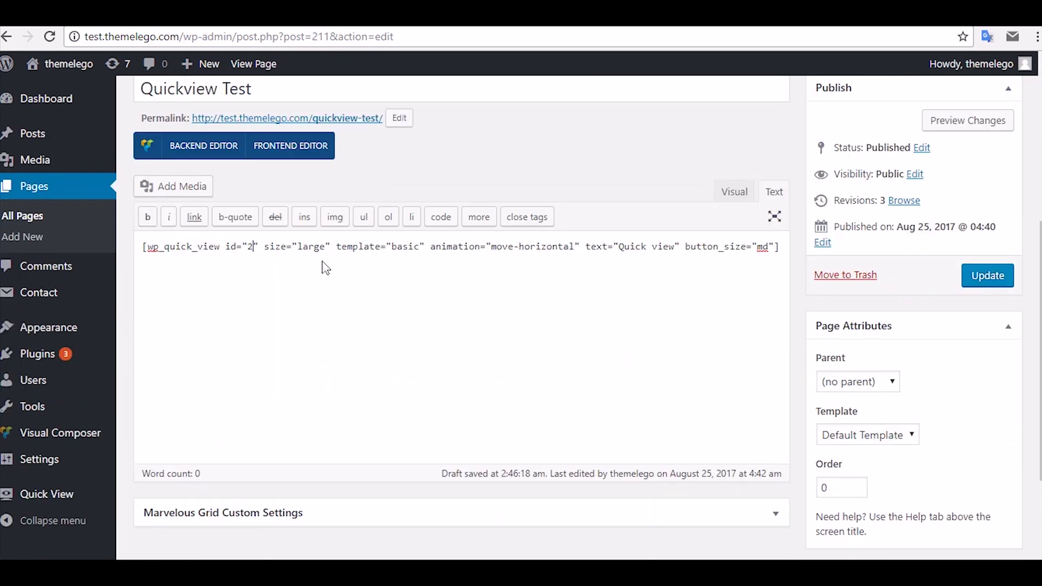
pyautogui.write('12')
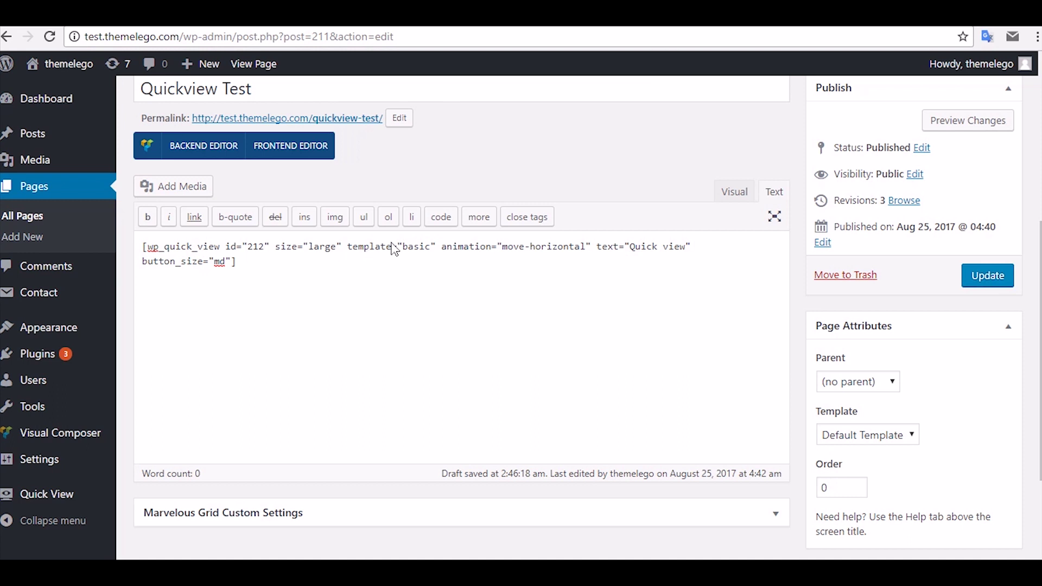
pyautogui.doubleClick(512, 252)
pyautogui.click(638, 252)
pyautogui.click(1002, 277)
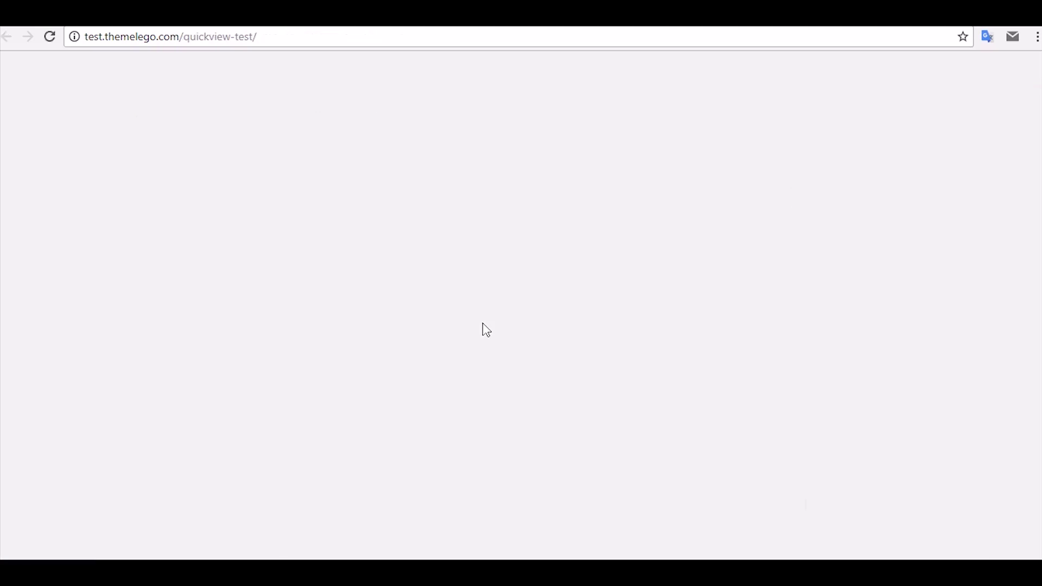
# Step: Test the quick view button on the published Quickview Test page, look through the popup, and close it
pyautogui.scroll(-3, 471, 314)
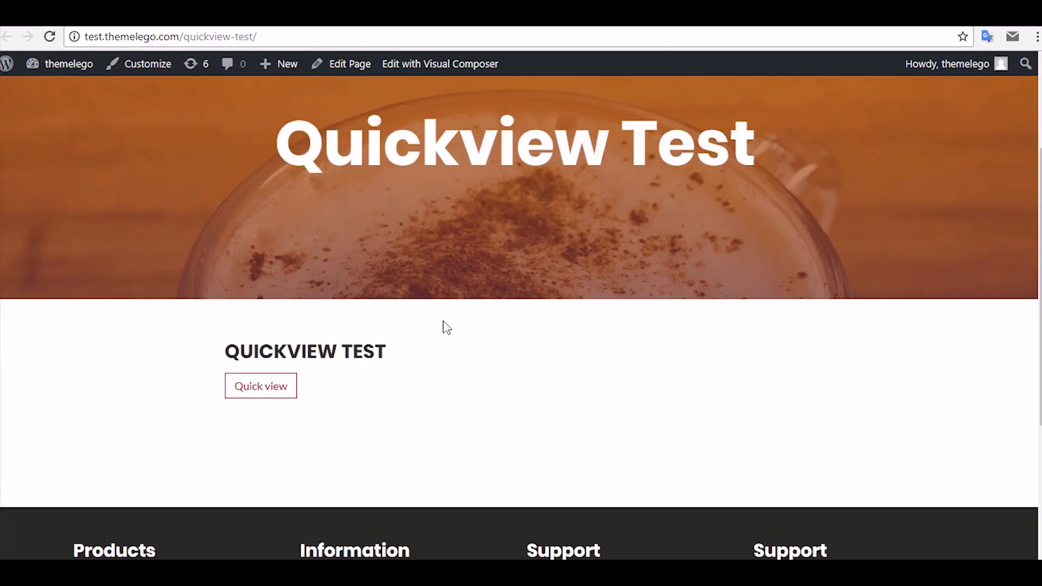
pyautogui.click(276, 385)
pyautogui.scroll(-15, 336, 369)
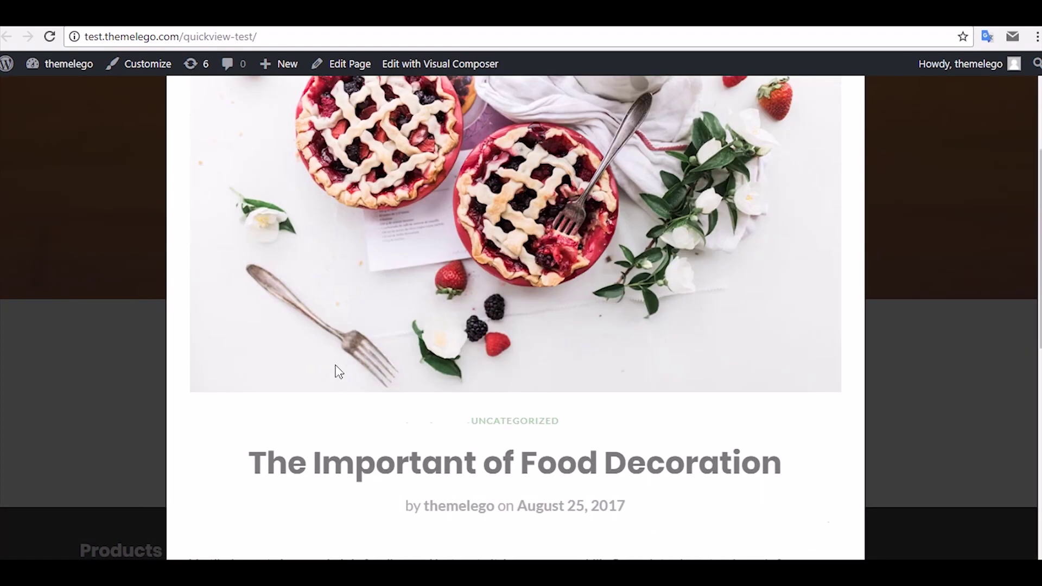
pyautogui.scroll(7, 337, 369)
pyautogui.scroll(6, 338, 371)
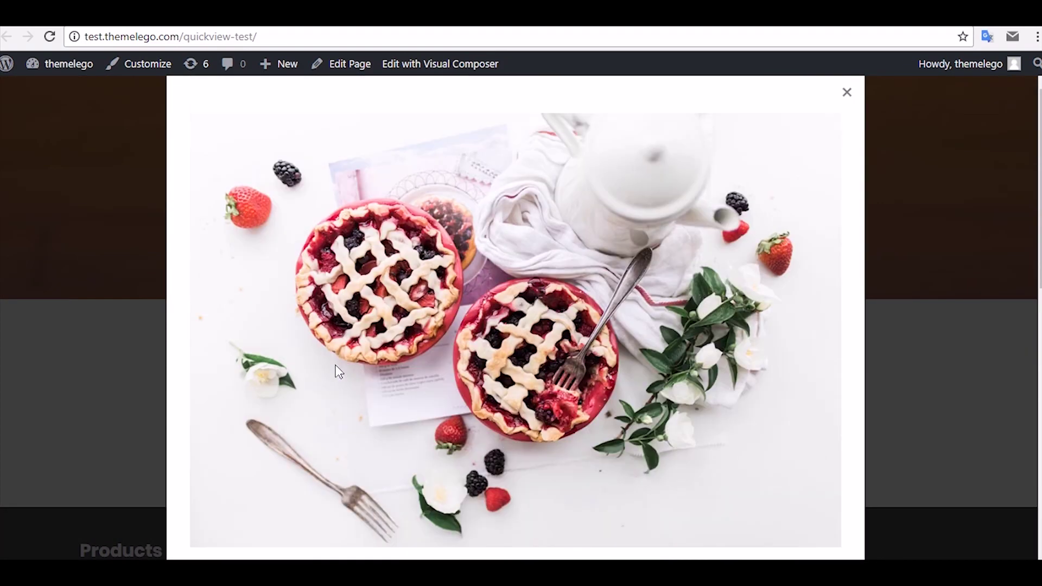
pyautogui.click(847, 93)
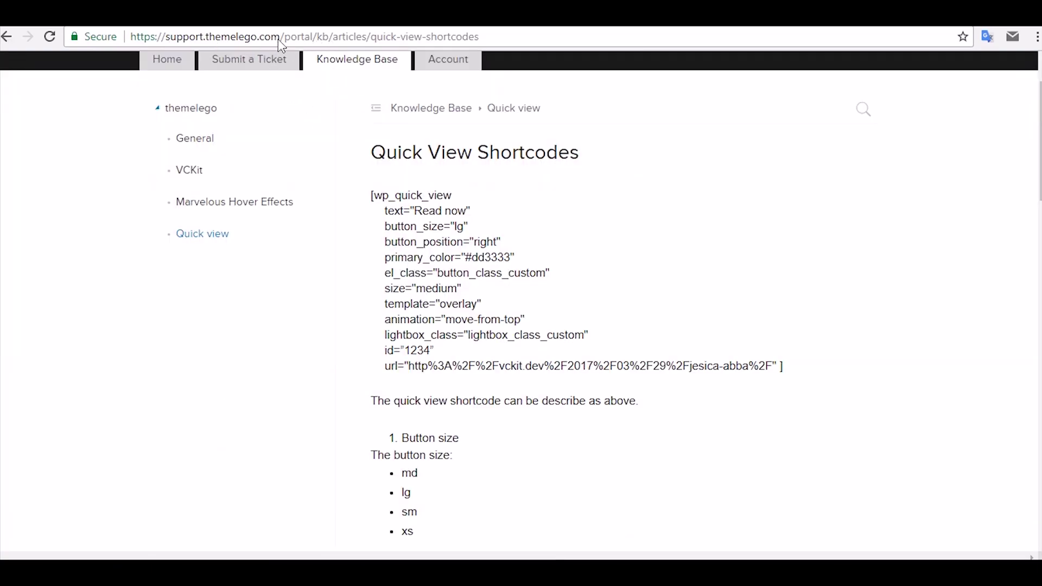
# Step: Examine the Quick View Shortcodes support article for the available button, size, template and animation options
pyautogui.moveTo(280, 37); pyautogui.dragTo(167, 36)
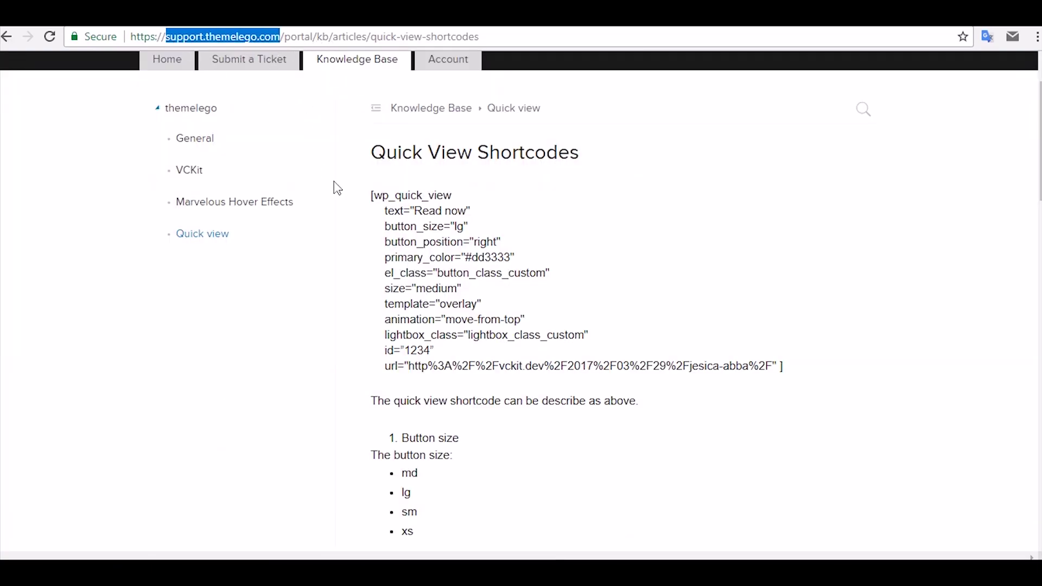
pyautogui.click(581, 227)
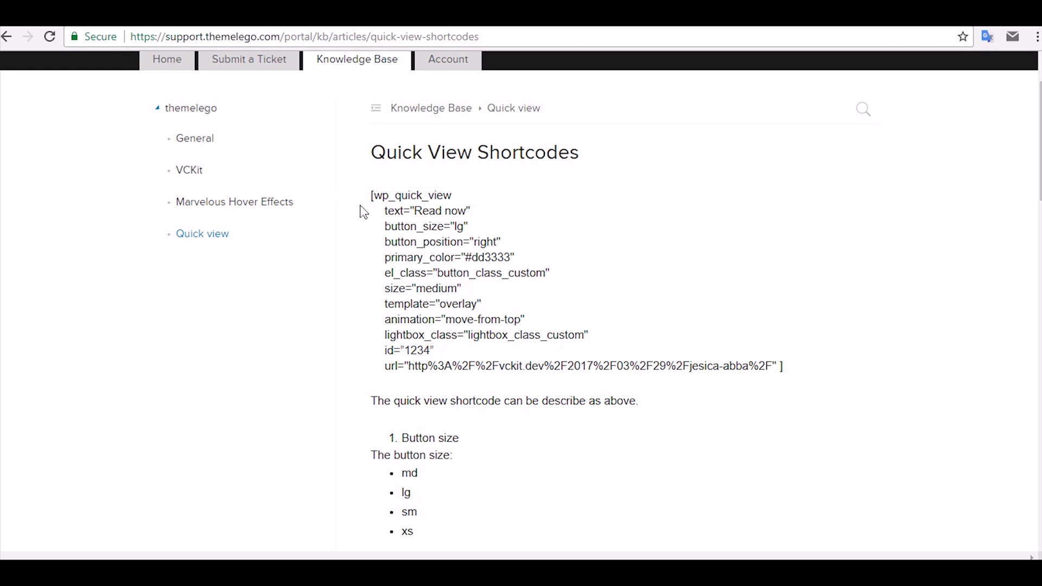
pyautogui.scroll(-6, 521, 315)
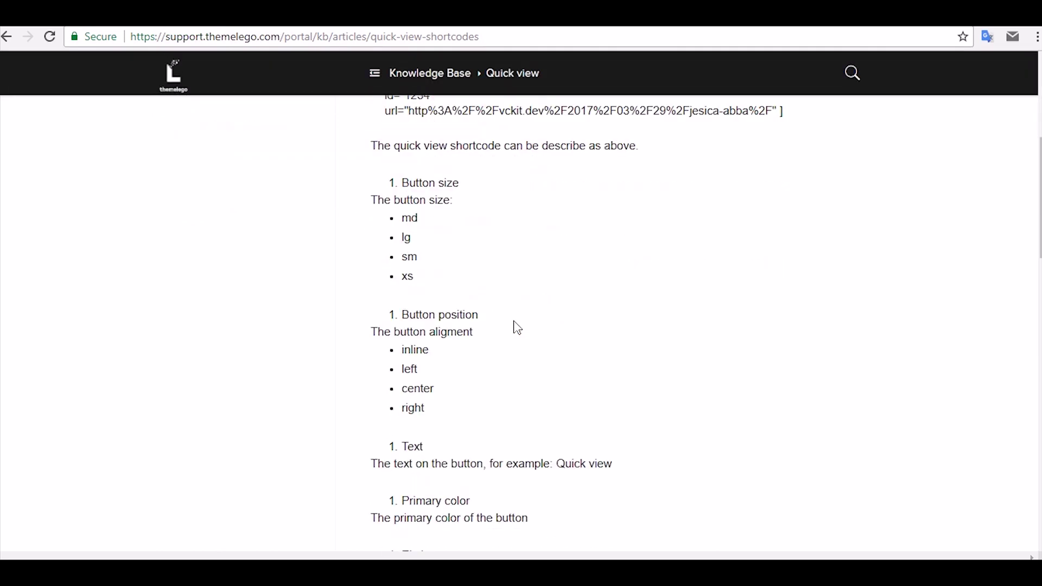
pyautogui.scroll(-10, 516, 329)
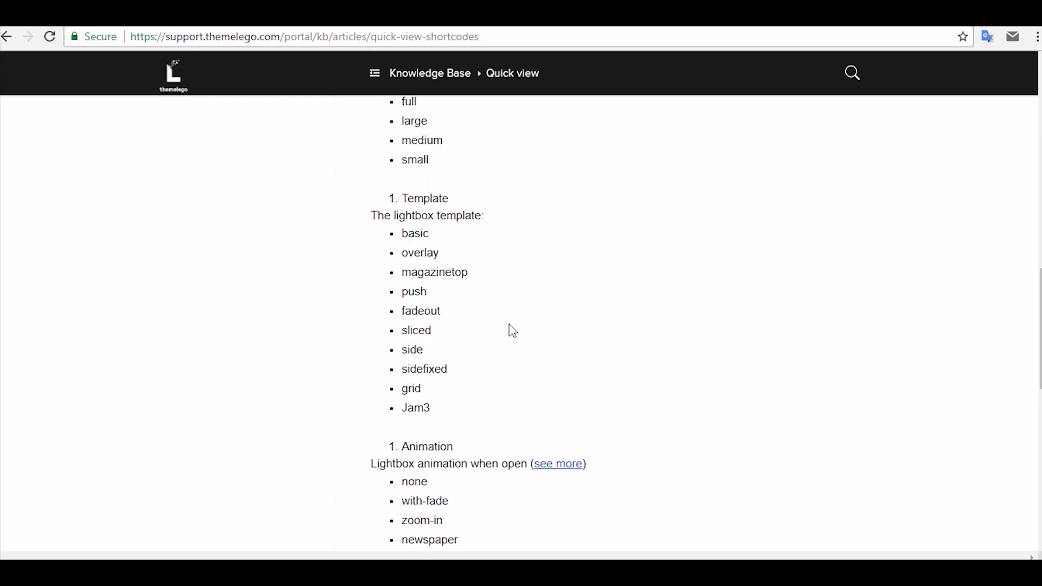
pyautogui.scroll(-3, 513, 331)
pyautogui.scroll(-3, 513, 331)
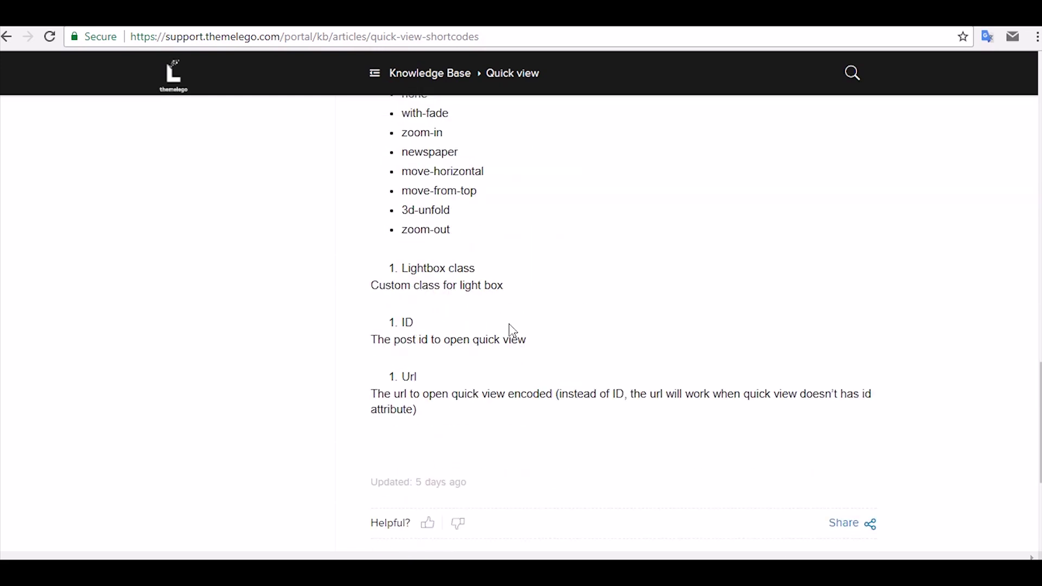
pyautogui.scroll(9, 529, 332)
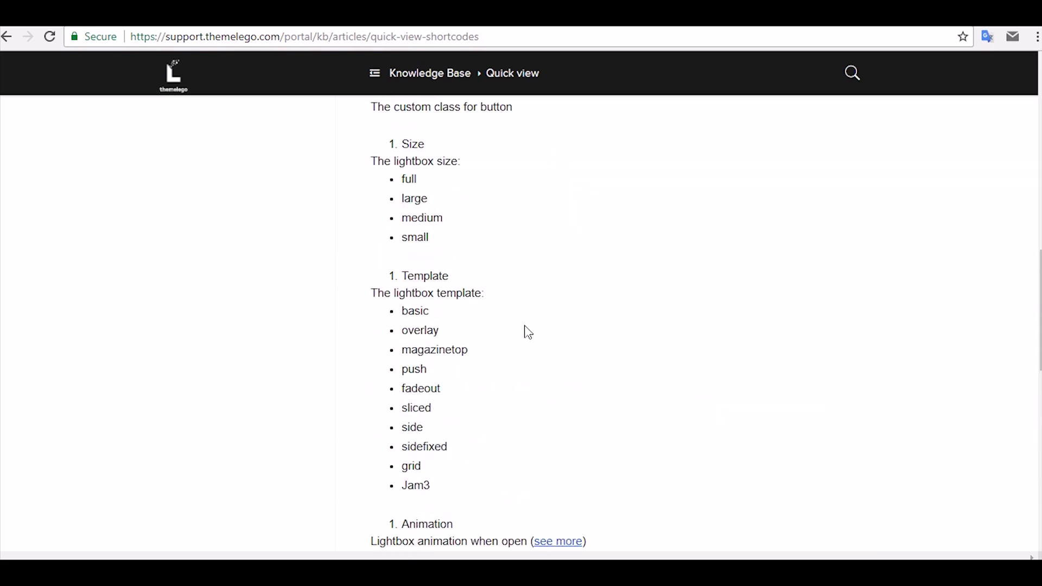
# Step: Copy the template name "overlay" from the article and use it as the template value in the Quickview Test page's shortcode
pyautogui.moveTo(404, 331); pyautogui.dragTo(443, 332)
pyautogui.hotkey('ctrl', 'Tab')
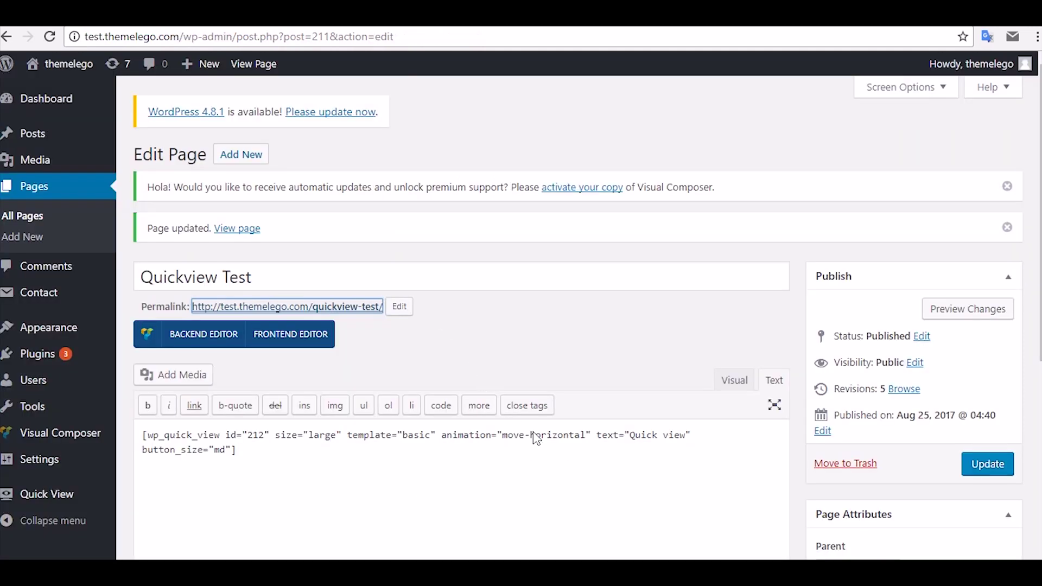
pyautogui.click(430, 438)
pyautogui.doubleClick(409, 445)
pyautogui.hotkey('ctrl', 'v')
# Step: Look up the lightbox size and animation options in the article, and set the shortcode's size to "full"
pyautogui.hotkey('ctrl', 'Tab')
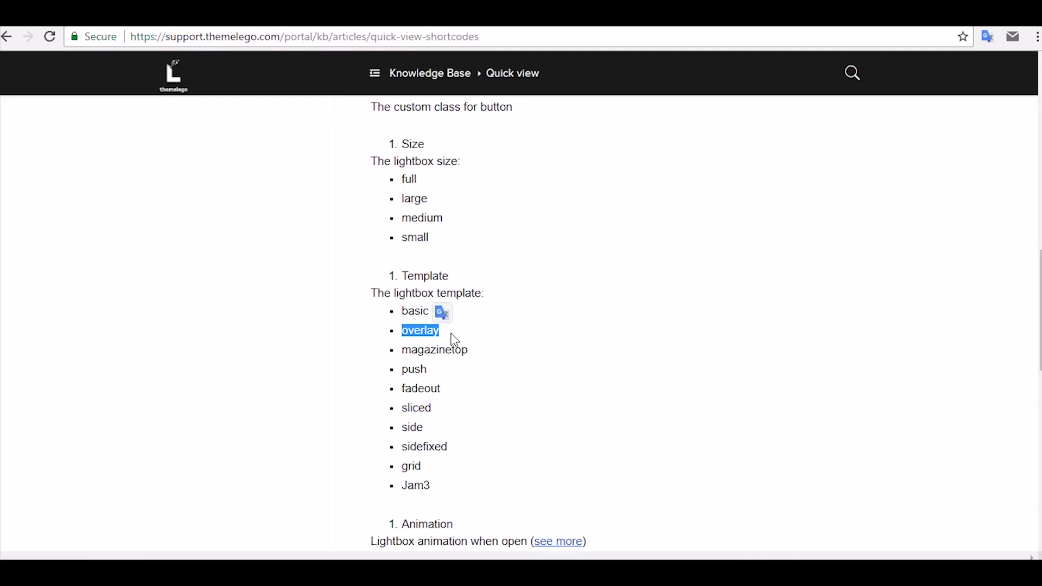
pyautogui.scroll(4, 453, 340)
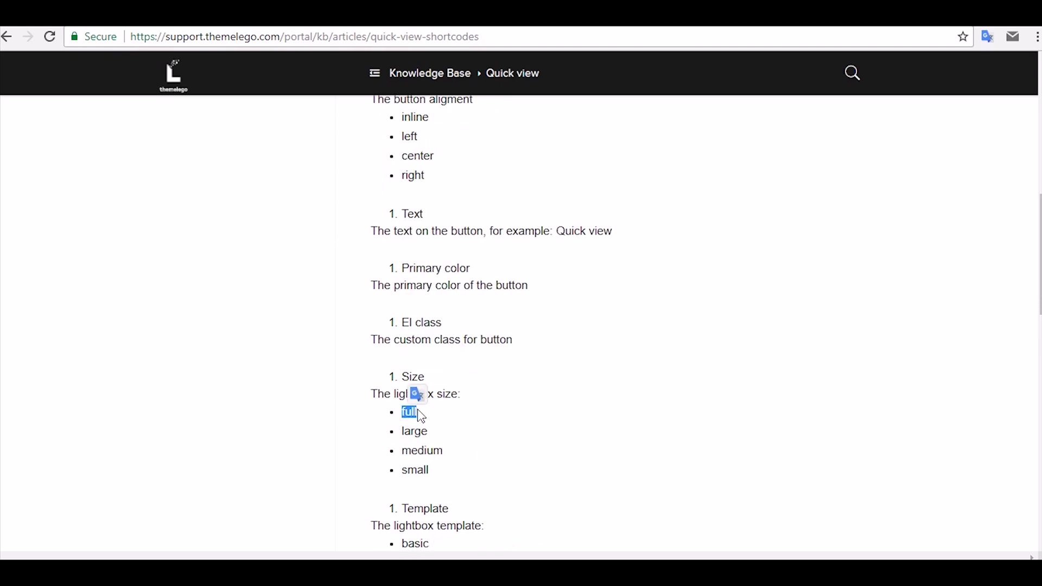
pyautogui.scroll(-10, 413, 391)
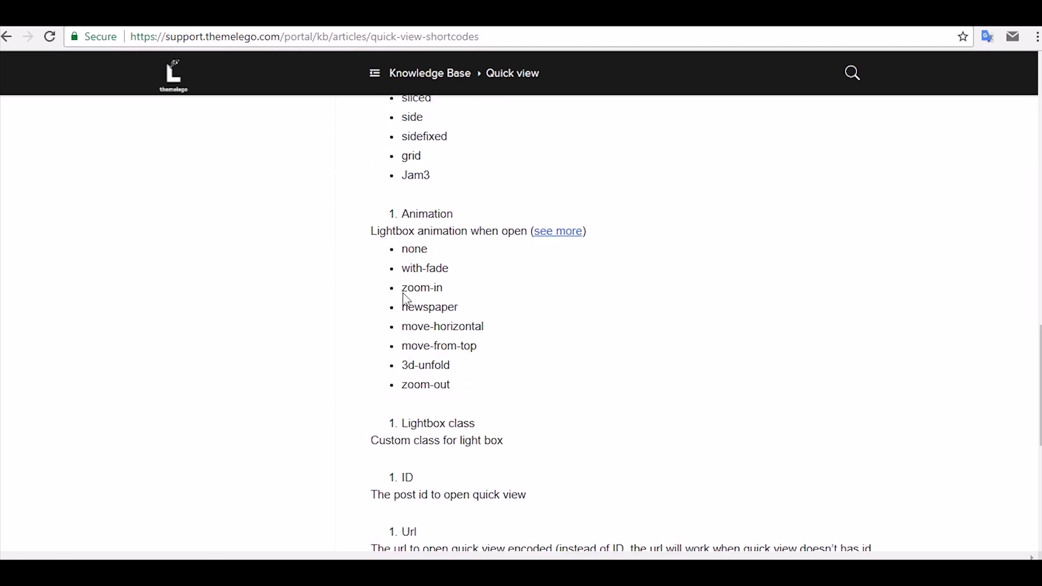
pyautogui.moveTo(399, 309); pyautogui.dragTo(463, 305)
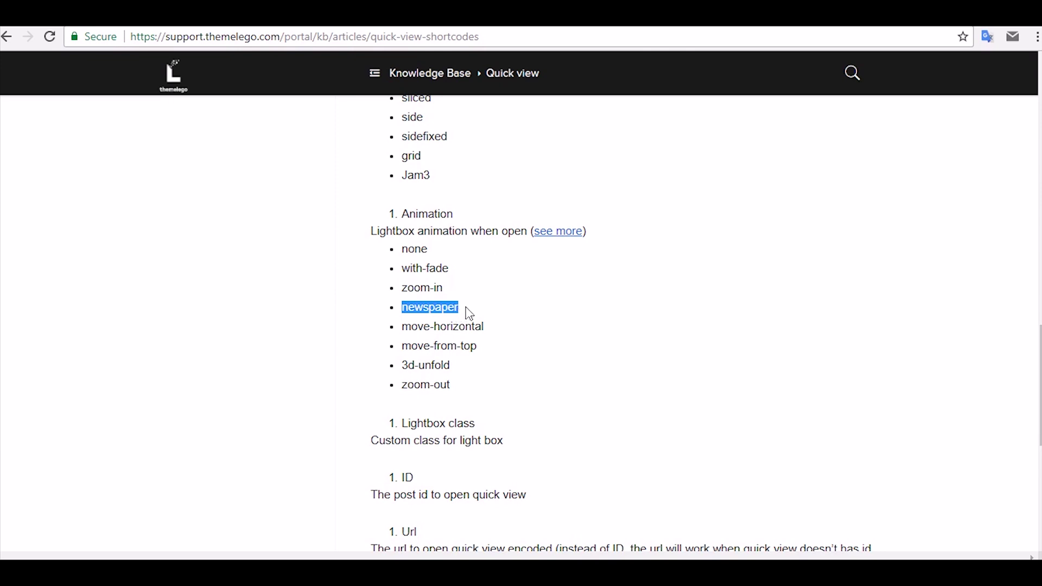
pyautogui.hotkey('ctrl', 'Tab')
pyautogui.scroll(-3, 429, 337)
pyautogui.moveTo(310, 281); pyautogui.dragTo(338, 282)
pyautogui.write('full')
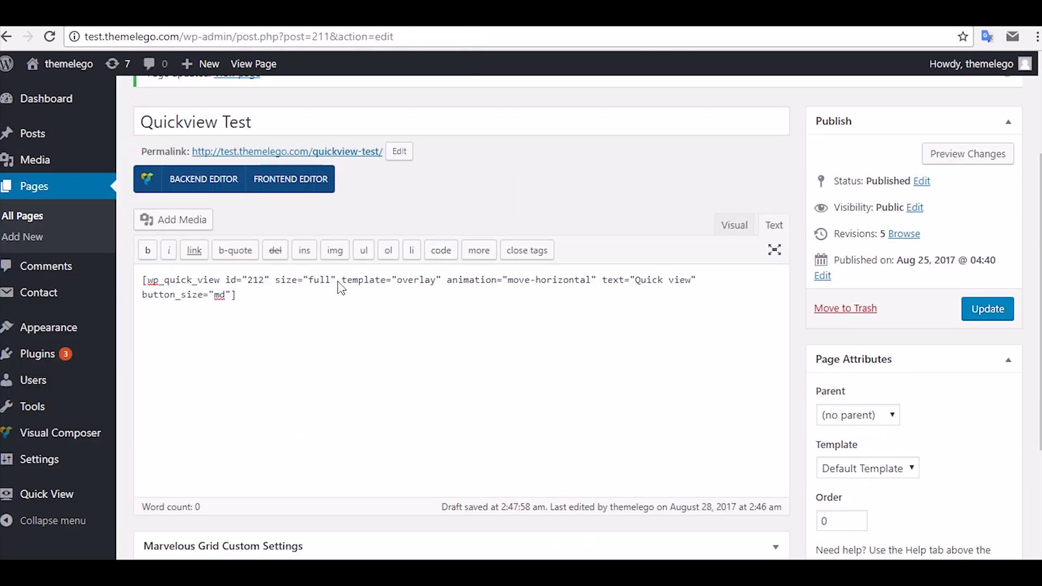
# Step: Set the shortcode's animation to "newspaper" and its button text to "Quick", and update the page
pyautogui.moveTo(514, 283); pyautogui.dragTo(659, 282)
pyautogui.hotkey('ctrl', 'v')
pyautogui.press('BackSpace')
pyautogui.click(999, 307)
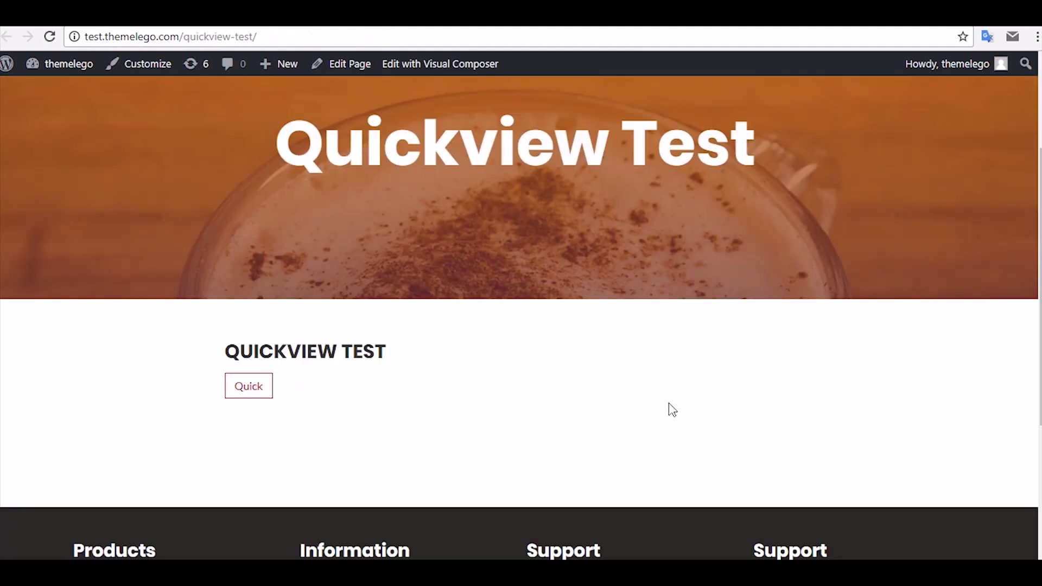
# Step: Open the quick view popup from the "Quick" button on the published Quickview Test page
pyautogui.click(264, 388)
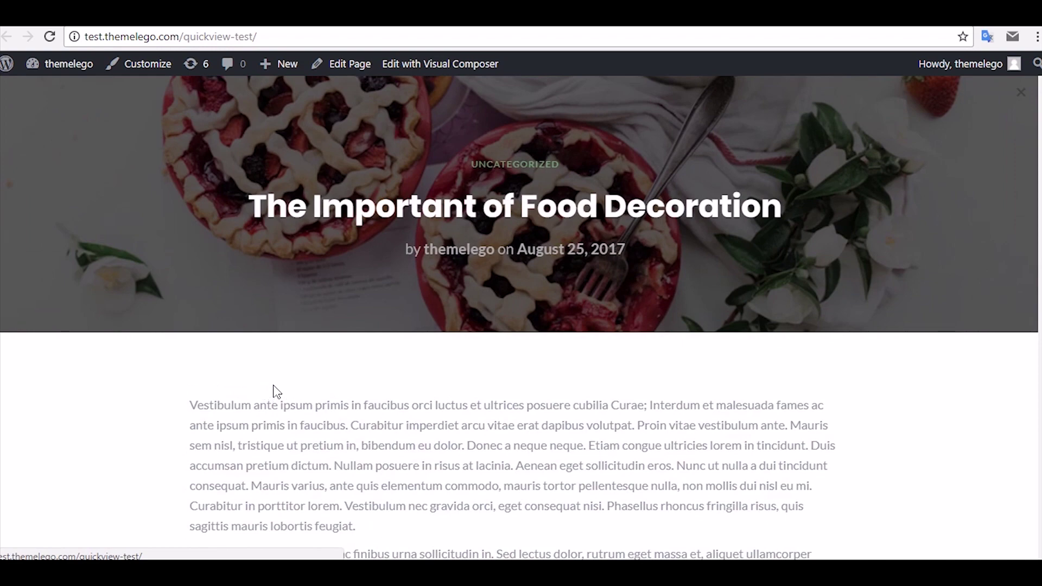
# Step: Look through the food decoration post in the full-size quick view popup and close it
pyautogui.scroll(-5, 806, 329)
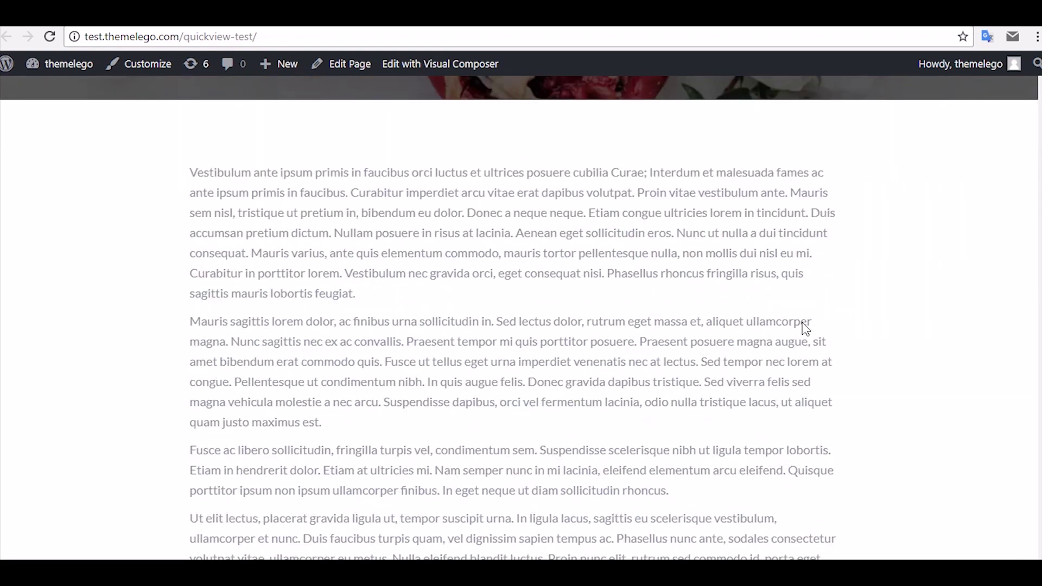
pyautogui.scroll(5, 805, 329)
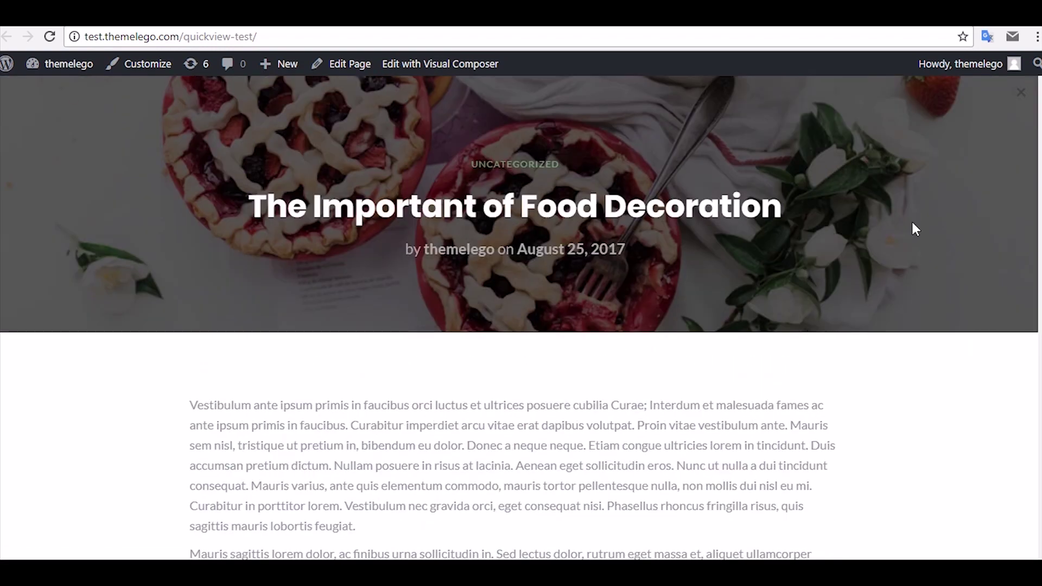
pyautogui.click(1021, 92)
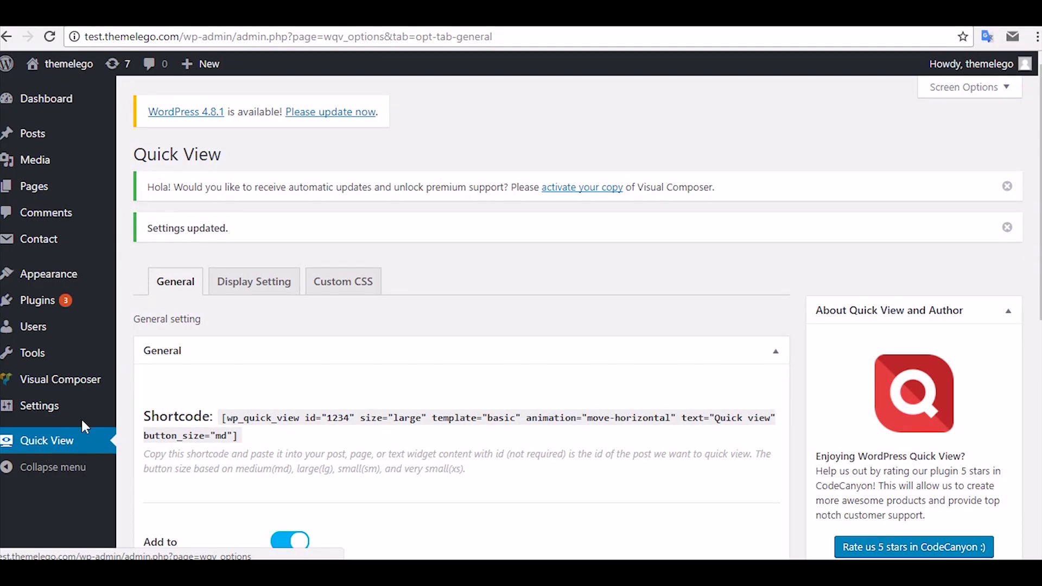
# Step: Enable "Add to post excerpt" in the Quick View general settings and save the settings
pyautogui.scroll(-3, 210, 356)
pyautogui.scroll(-2, 212, 357)
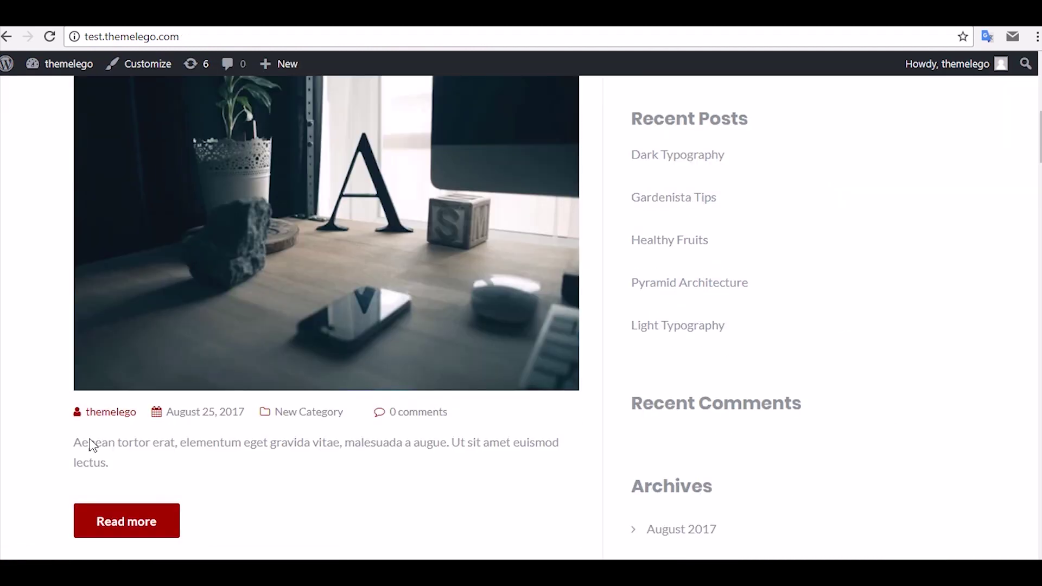
pyautogui.moveTo(76, 448); pyautogui.dragTo(129, 463)
pyautogui.click(139, 468)
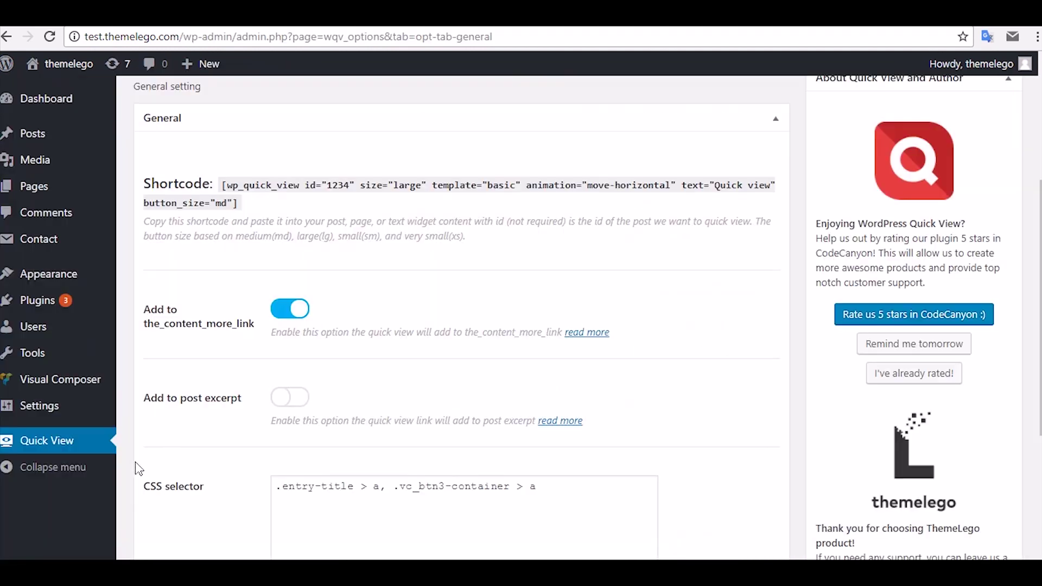
pyautogui.click(293, 398)
pyautogui.scroll(-4, 256, 428)
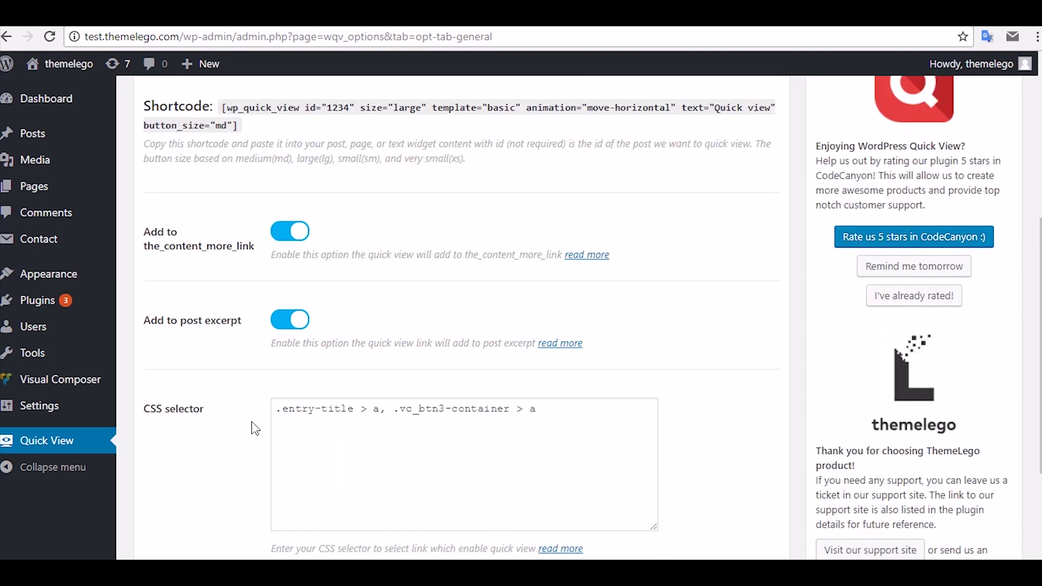
pyautogui.click(235, 497)
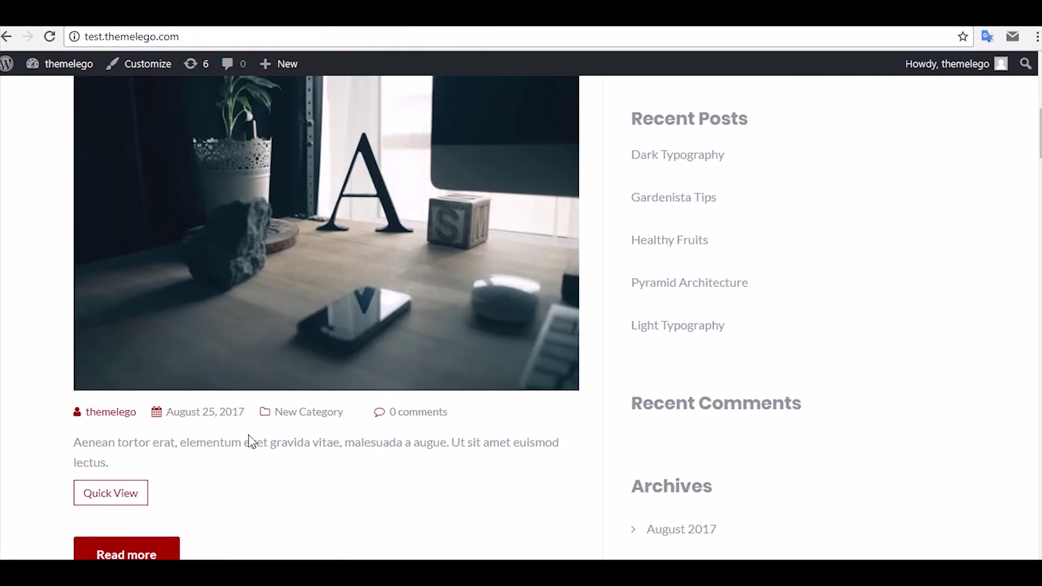
# Step: Open the quick view popup of the first post on the site's blog page, look through its content, and close it
pyautogui.scroll(-1, 250, 441)
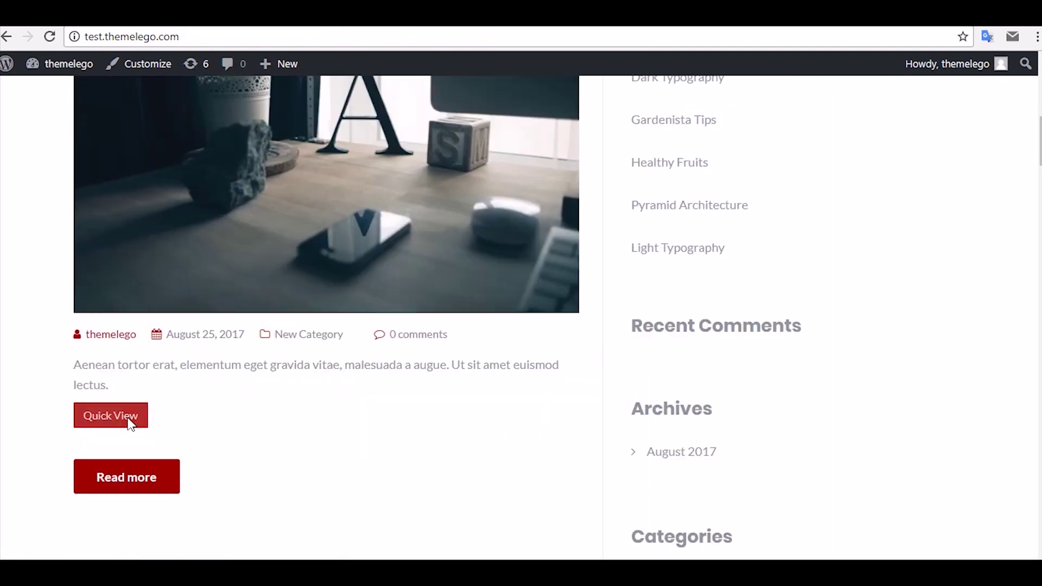
pyautogui.click(140, 427)
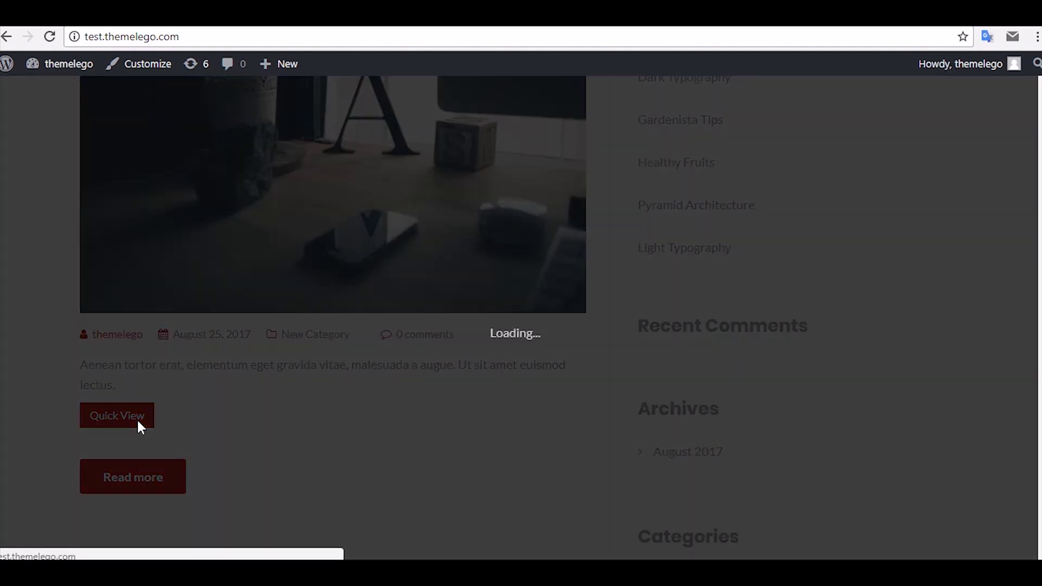
pyautogui.scroll(-6, 495, 279)
pyautogui.scroll(-4, 496, 284)
pyautogui.scroll(10, 496, 284)
pyautogui.click(847, 90)
# Step: Open the quick view popup of the Gardenista Tips post, look through it, and close it
pyautogui.scroll(-7, 498, 345)
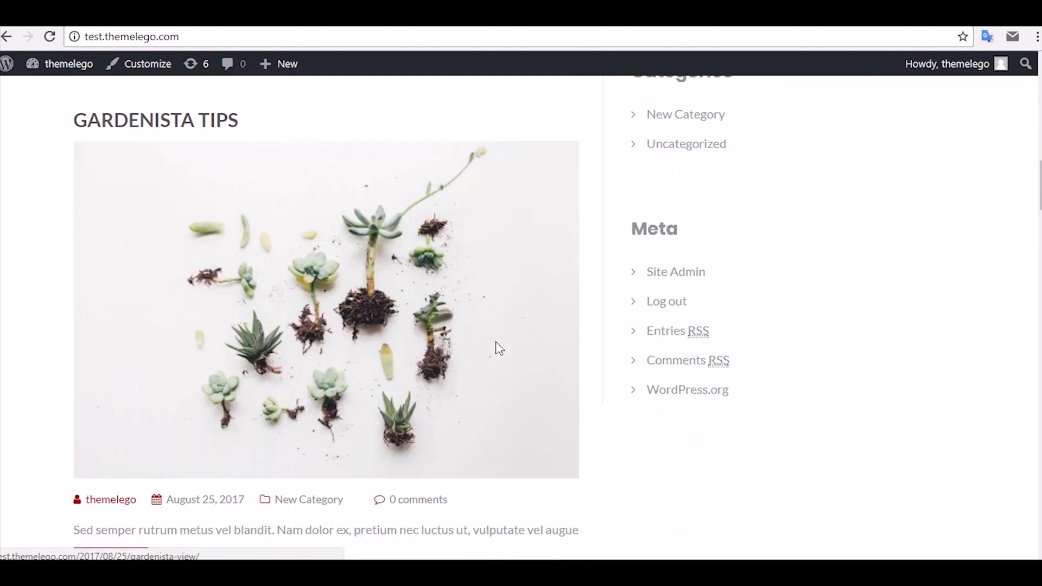
pyautogui.click(128, 491)
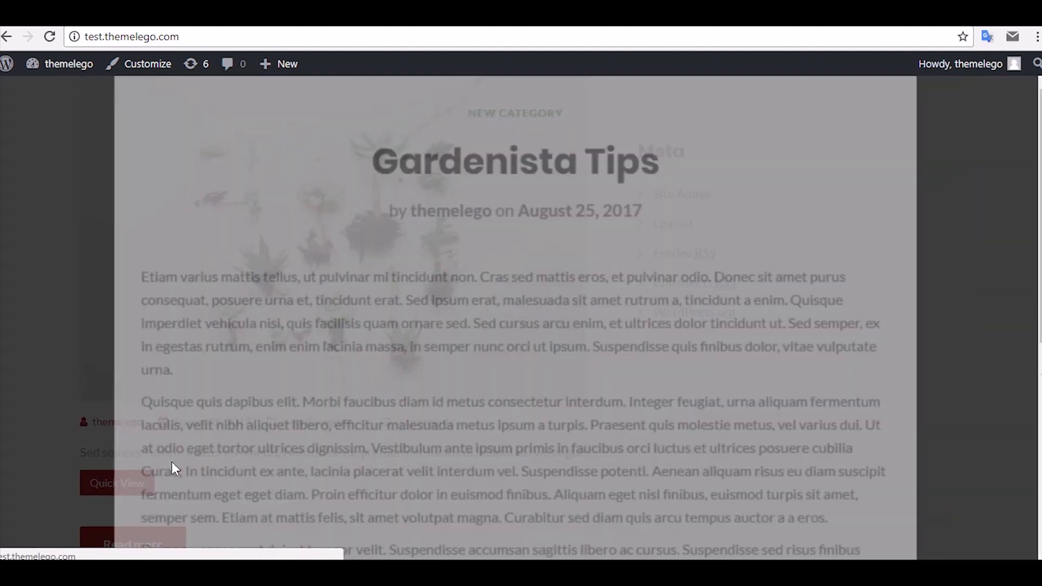
pyautogui.scroll(-7, 822, 217)
pyautogui.scroll(7, 823, 217)
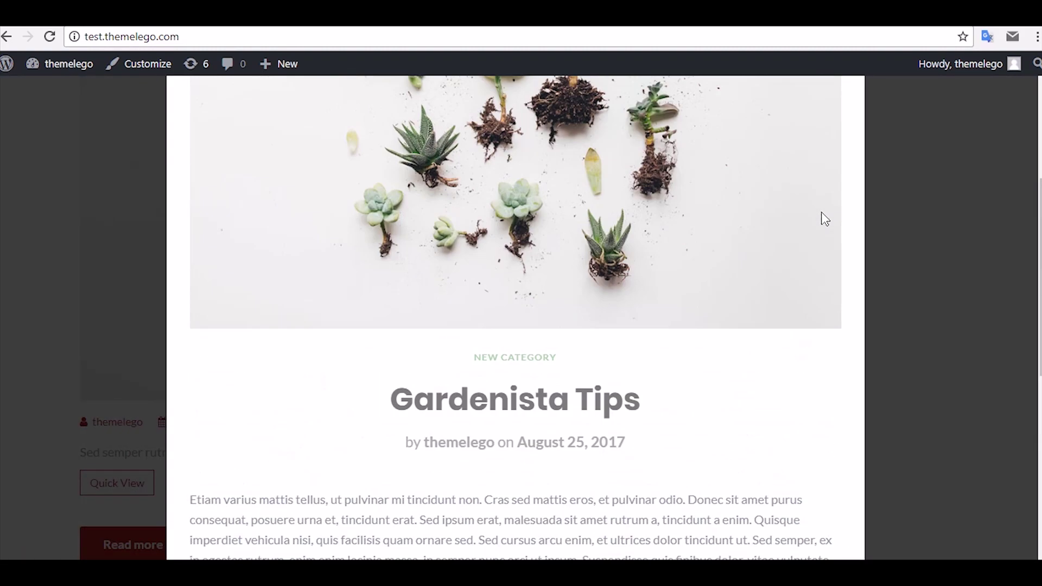
pyautogui.click(847, 91)
# Step: Open the quick view popup of the Healthy Fruits post, look through it, and close it
pyautogui.scroll(-7, 545, 347)
pyautogui.scroll(-4, 544, 348)
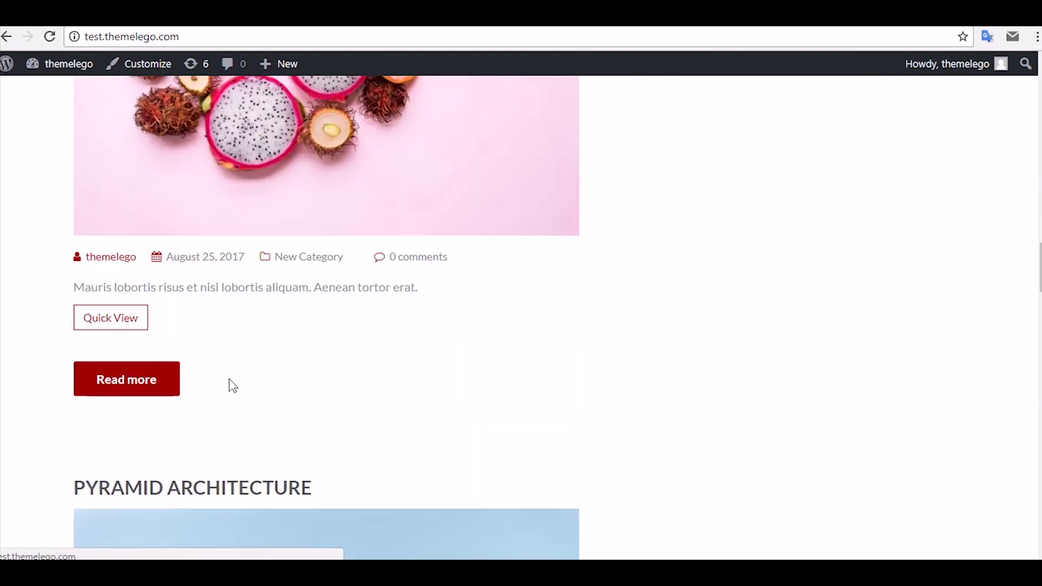
pyautogui.click(127, 318)
pyautogui.scroll(-8, 757, 264)
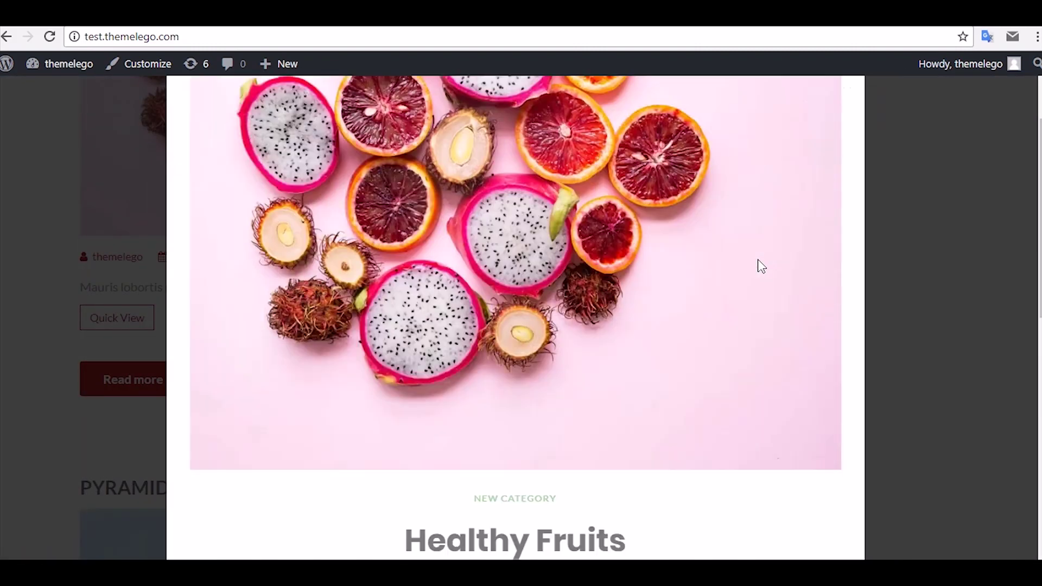
pyautogui.scroll(8, 757, 263)
pyautogui.click(848, 93)
# Step: Return to the Quick View settings and shorten the button text in the display settings to "View"
pyautogui.hotkey('alt', 'Left')
pyautogui.scroll(-3, 258, 353)
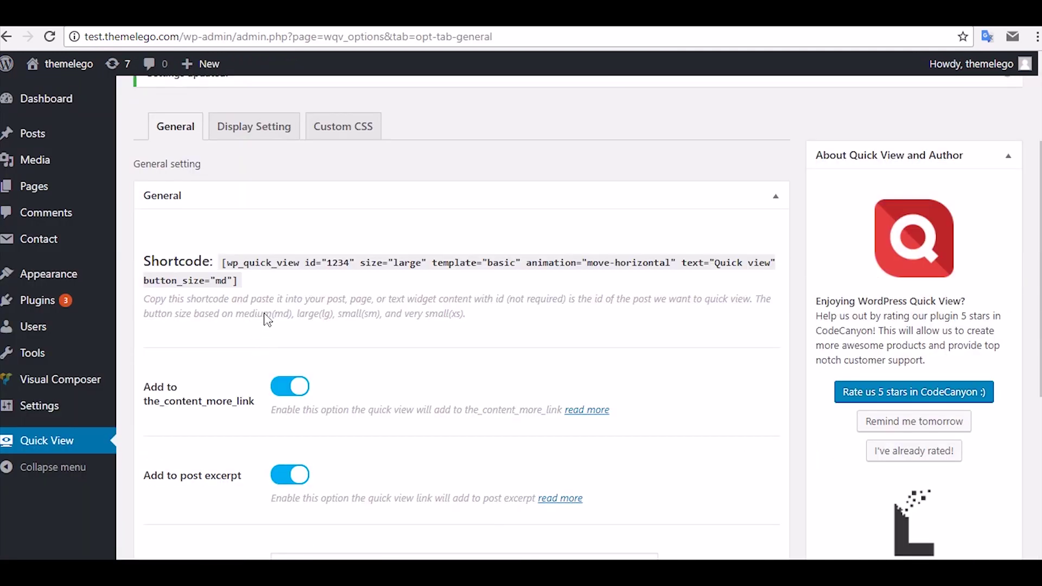
pyautogui.click(256, 130)
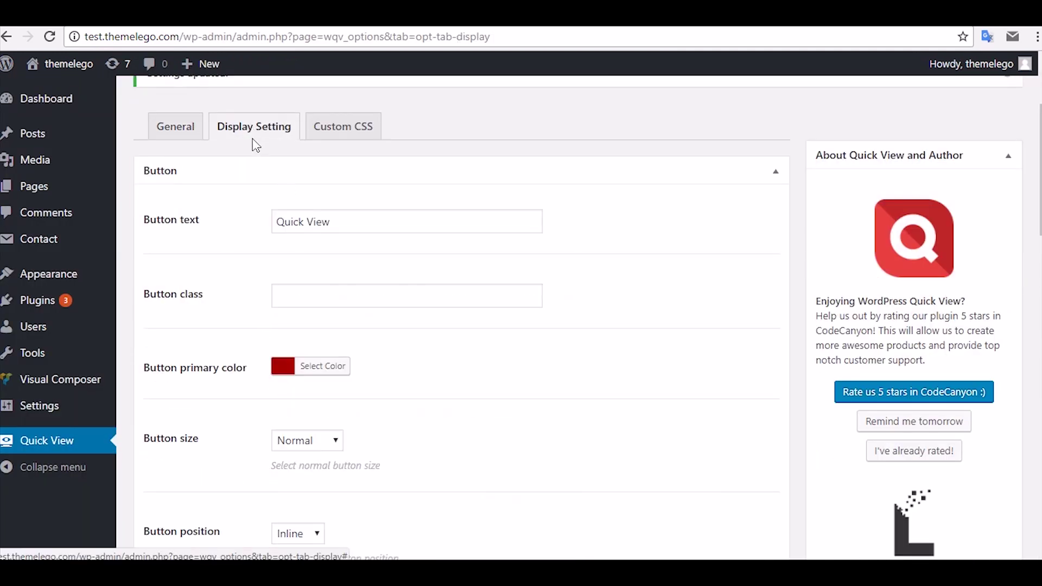
pyautogui.doubleClick(306, 223)
pyautogui.press('BackSpace')
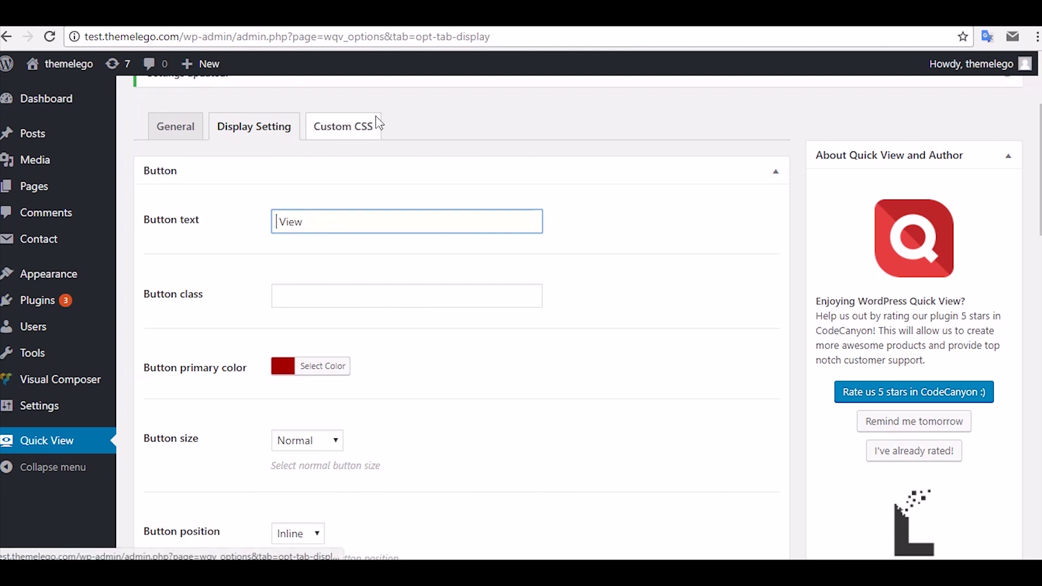
# Step: Set the quick view button's primary color to the fully saturated green #59d600, starting from the light green preset
pyautogui.scroll(-1, 363, 251)
pyautogui.click(306, 217)
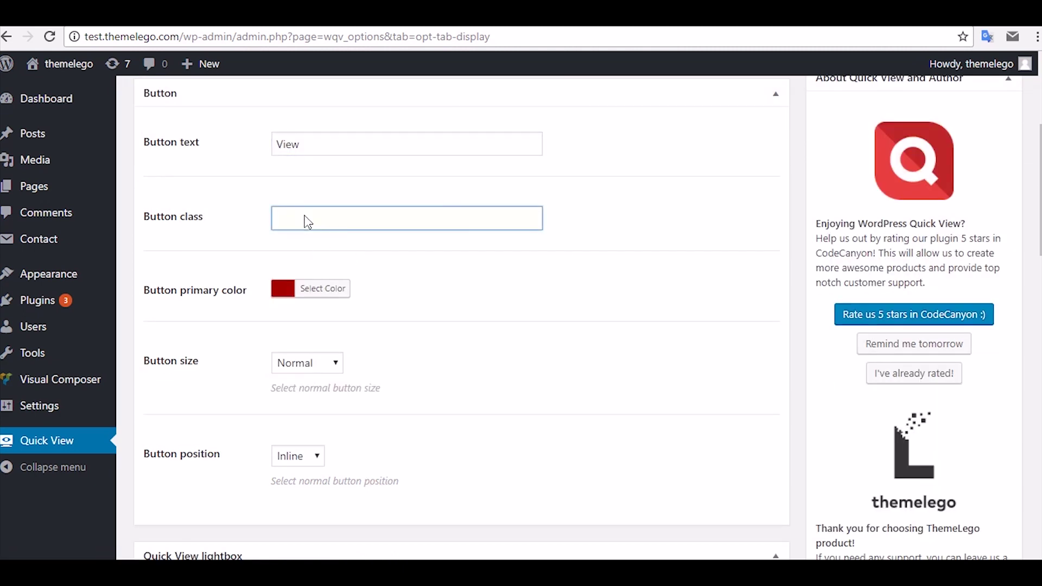
pyautogui.scroll(-1, 308, 221)
pyautogui.click(320, 213)
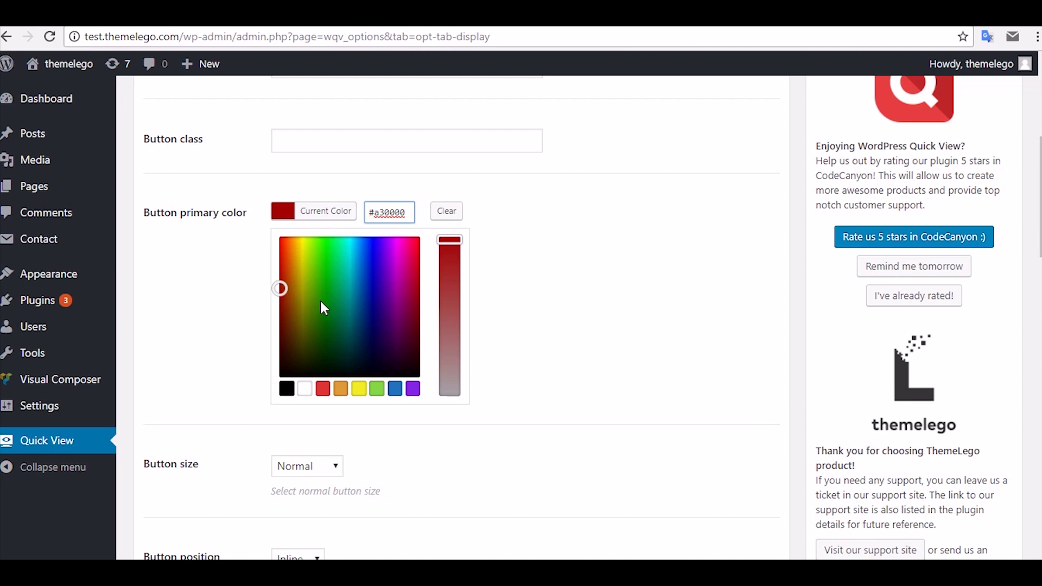
pyautogui.click(378, 389)
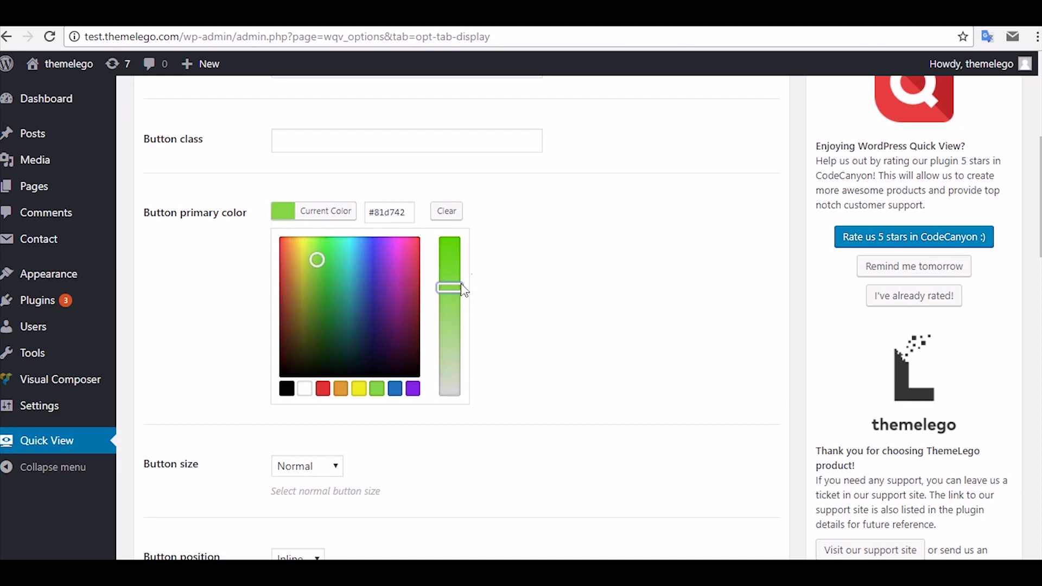
pyautogui.moveTo(449, 288); pyautogui.dragTo(451, 240)
pyautogui.click(487, 228)
# Step: Set the button size to Very Small and the button position to Center, and save the display settings
pyautogui.click(333, 286)
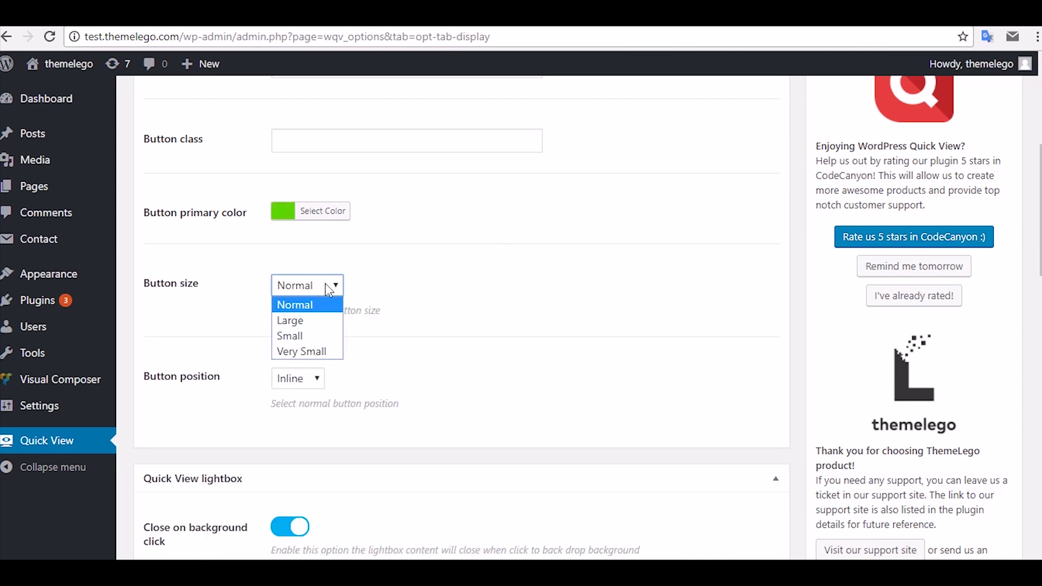
pyautogui.click(336, 354)
pyautogui.click(319, 382)
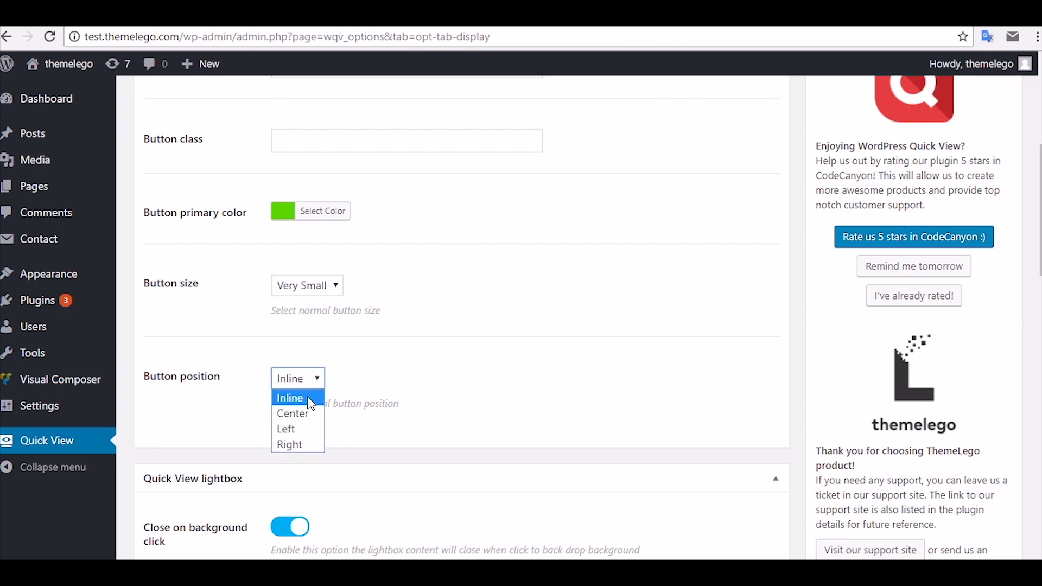
pyautogui.click(303, 414)
pyautogui.scroll(-10, 380, 405)
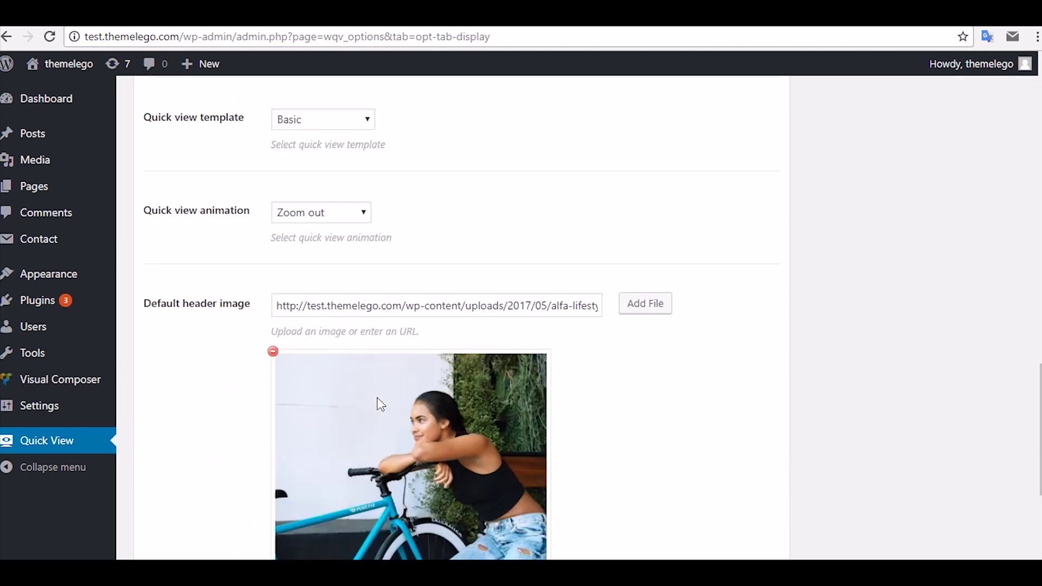
pyautogui.click(233, 508)
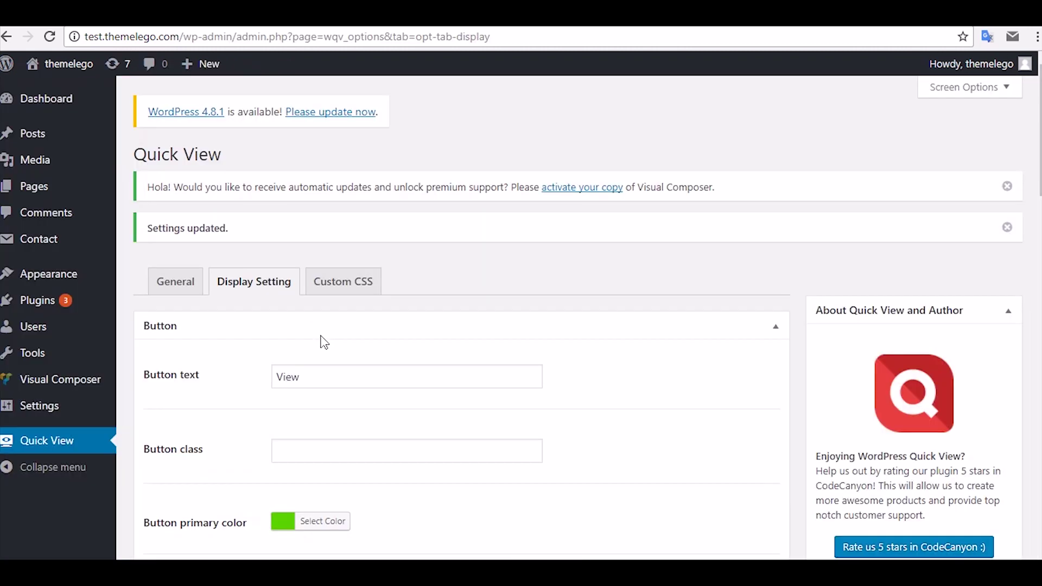
# Step: Set the button's primary color to dark red #a50000 and its size to Large
pyautogui.scroll(-3, 320, 342)
pyautogui.click(308, 371)
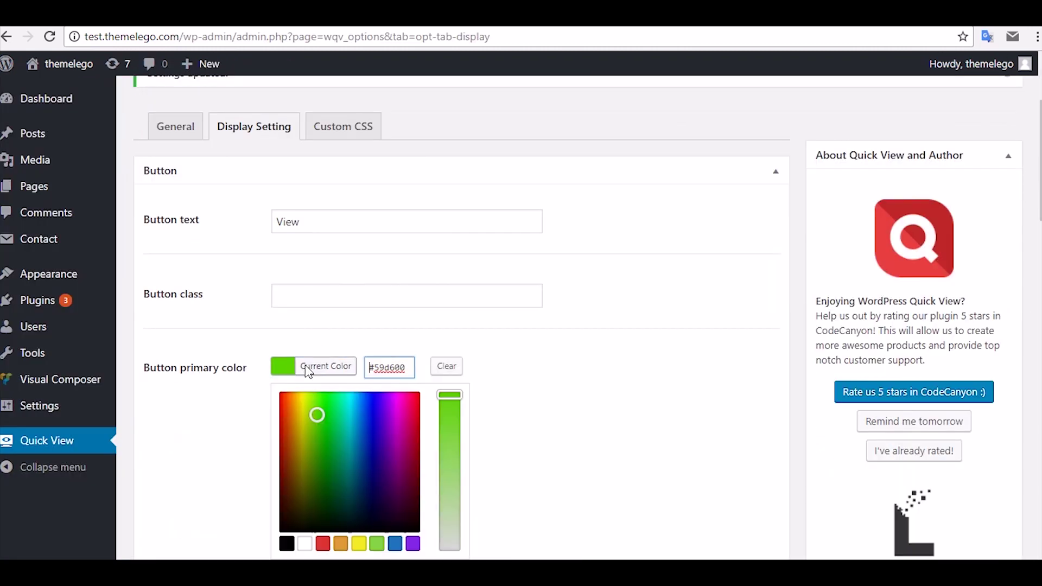
pyautogui.moveTo(311, 420); pyautogui.dragTo(209, 449)
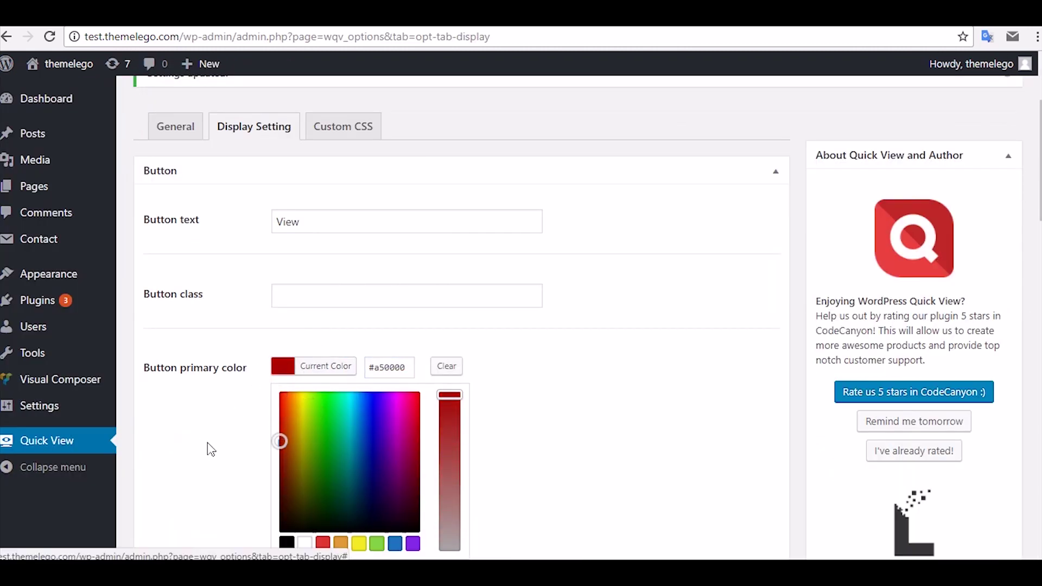
pyautogui.click(234, 337)
pyautogui.scroll(-1, 237, 343)
pyautogui.click(318, 365)
pyautogui.click(288, 396)
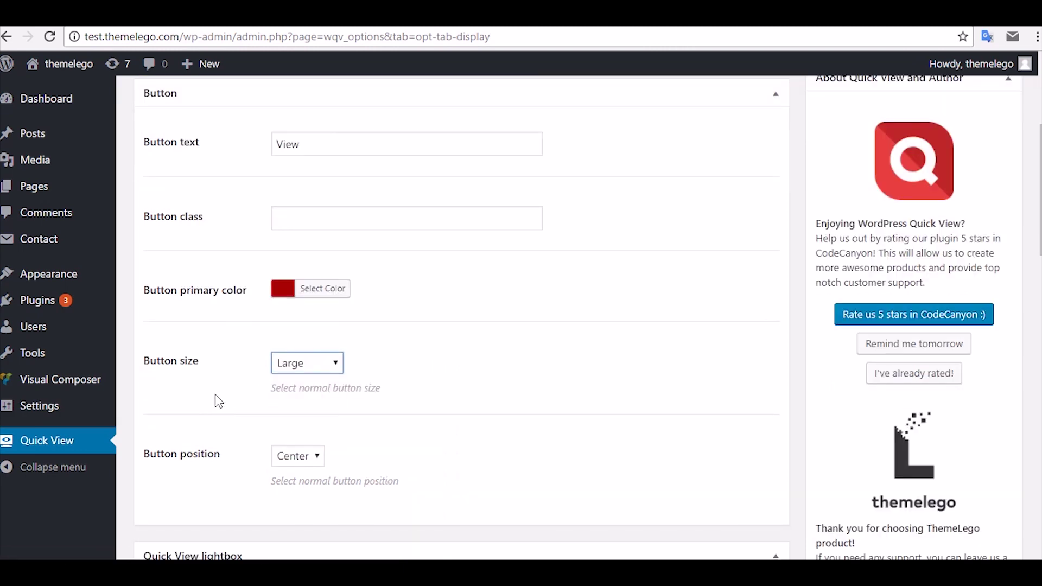
# Step: Review the lightbox closing options and enable the "Show back to top button" option
pyautogui.scroll(-4, 237, 390)
pyautogui.scroll(-1, 249, 380)
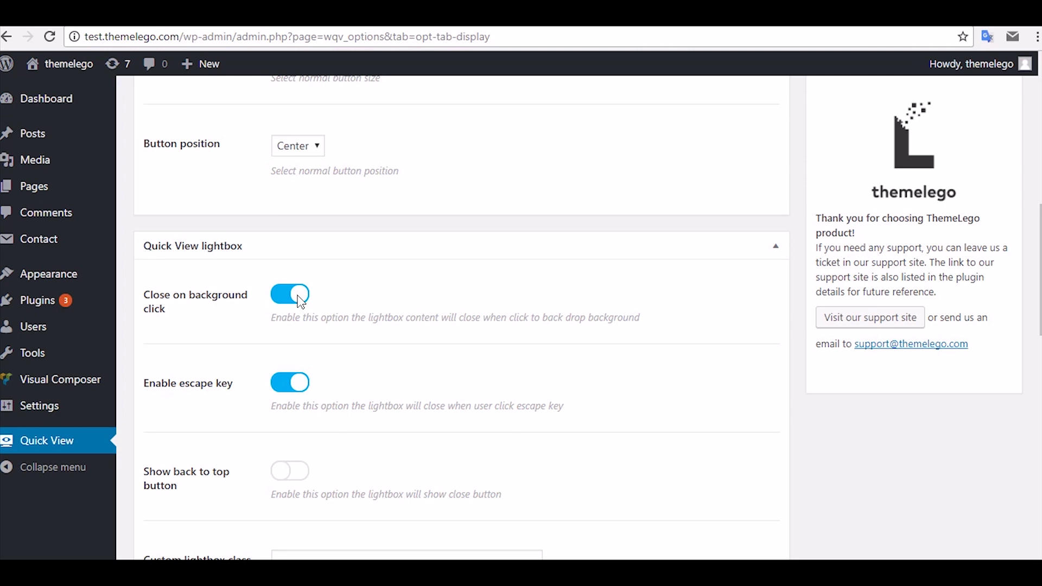
pyautogui.scroll(-1, 320, 308)
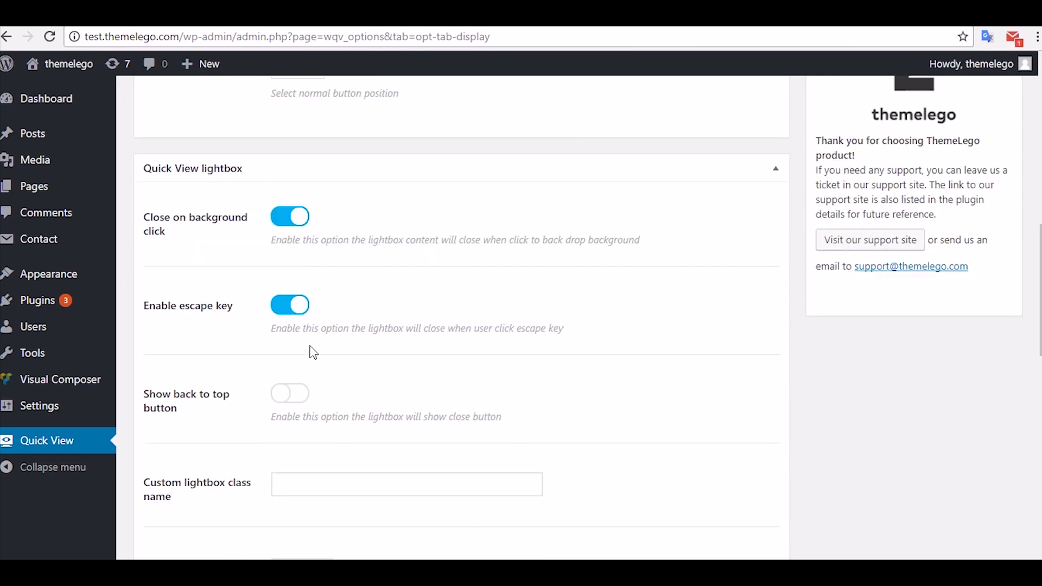
pyautogui.scroll(-1, 314, 353)
pyautogui.click(290, 316)
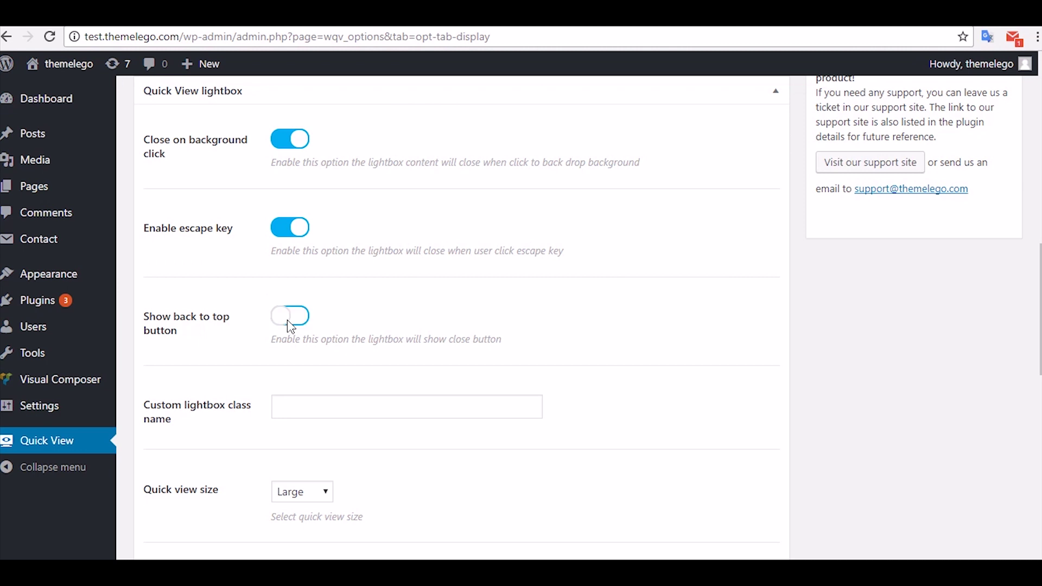
# Step: Set the lightbox's quick view size to Full and its template to Overlay
pyautogui.scroll(-1, 281, 363)
pyautogui.scroll(-1, 311, 285)
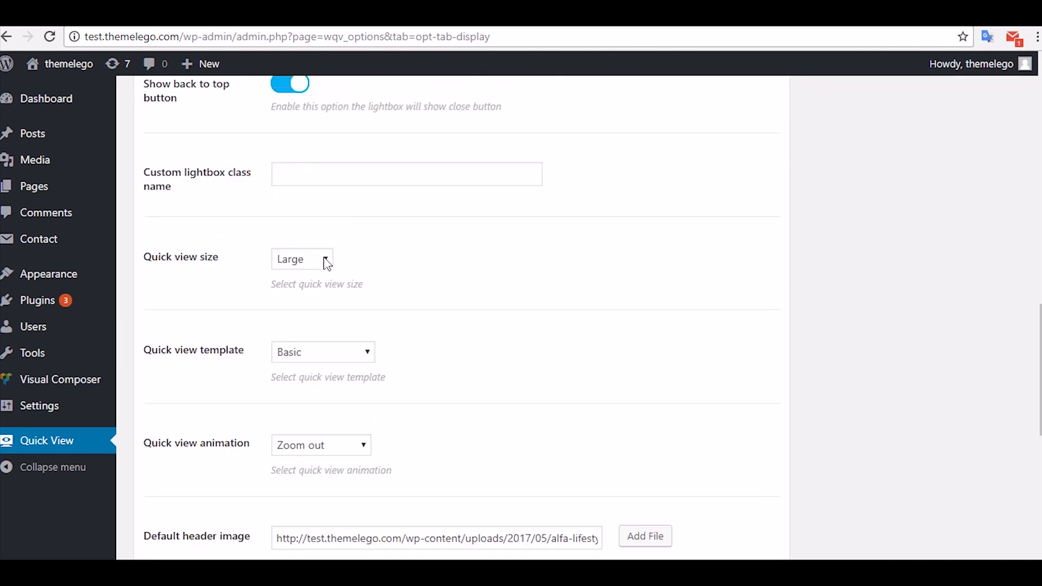
pyautogui.click(324, 265)
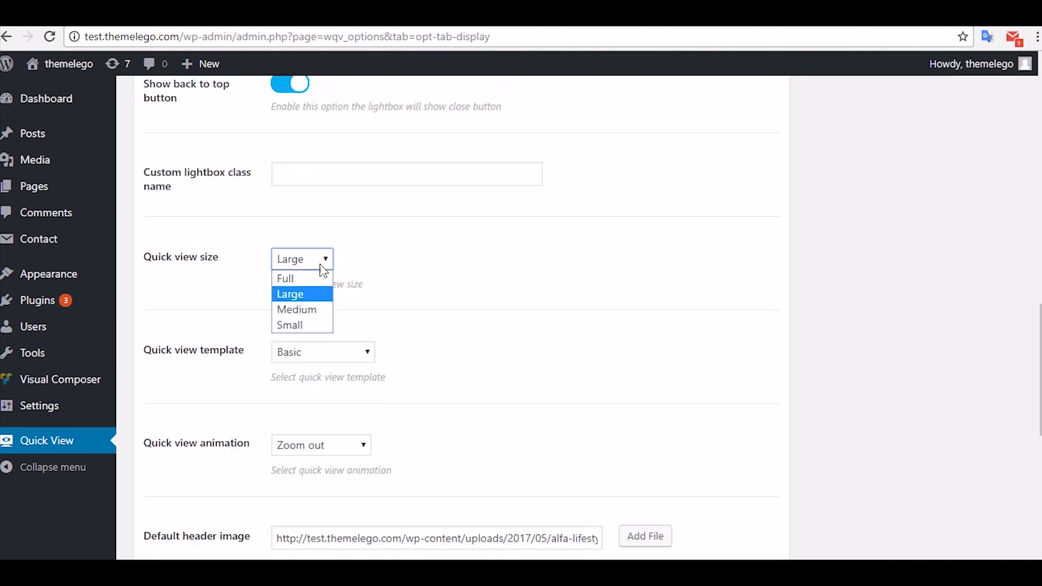
pyautogui.click(320, 279)
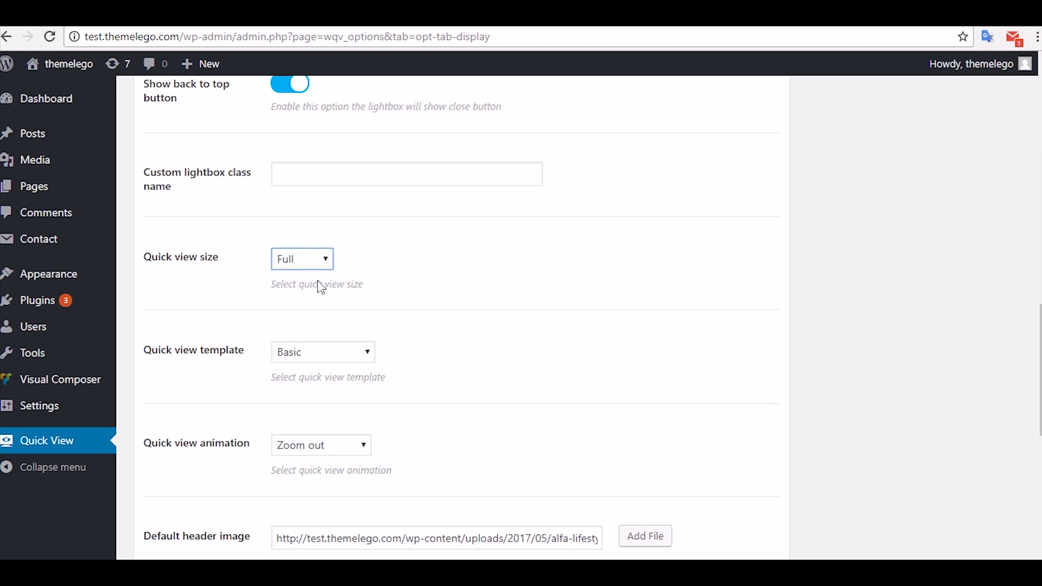
pyautogui.scroll(-1, 321, 291)
pyautogui.click(324, 275)
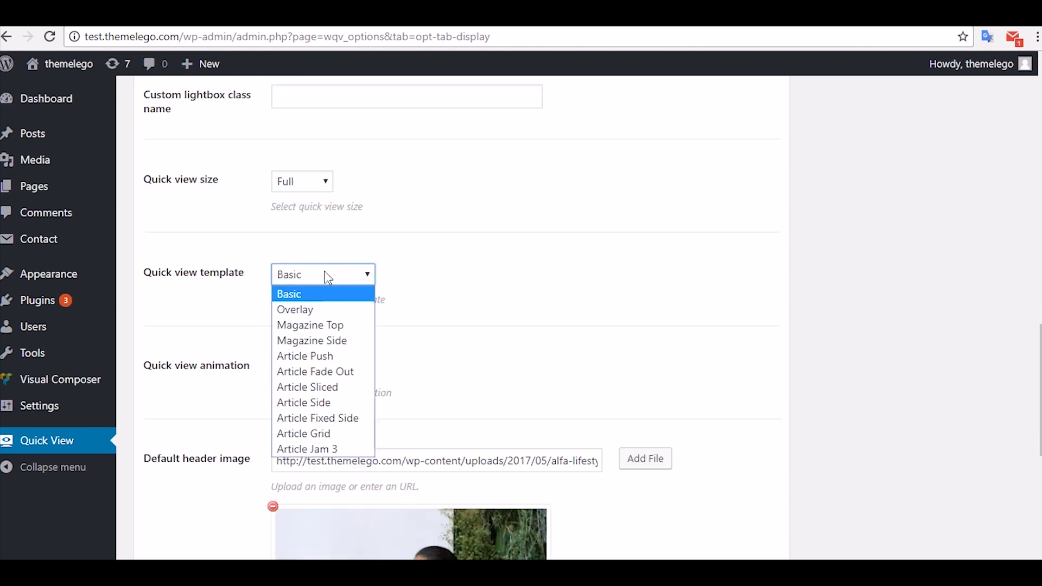
pyautogui.click(321, 312)
# Step: Set the quick view animation to Zoom in and save the display settings
pyautogui.click(336, 372)
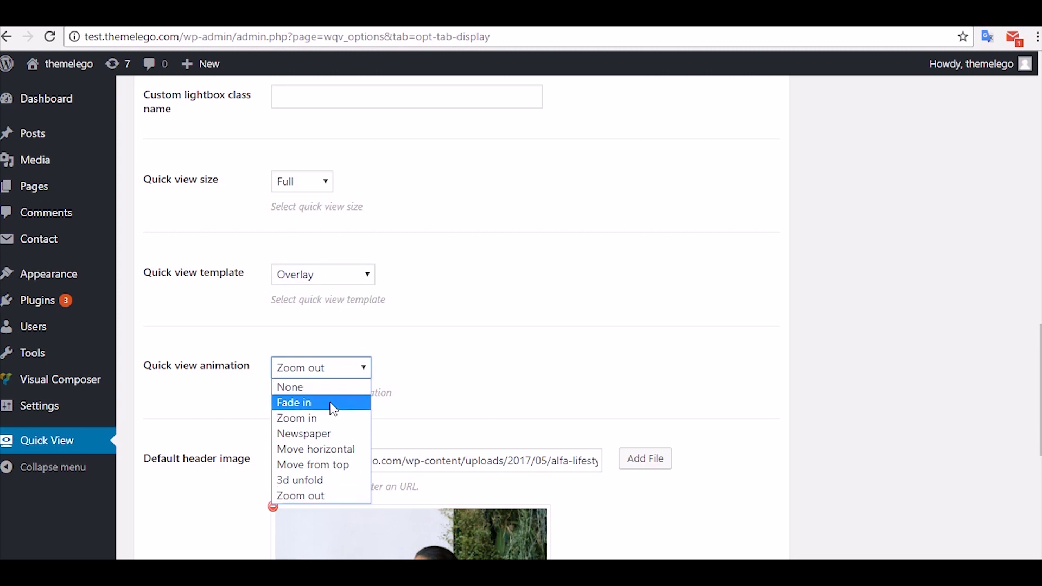
pyautogui.click(330, 419)
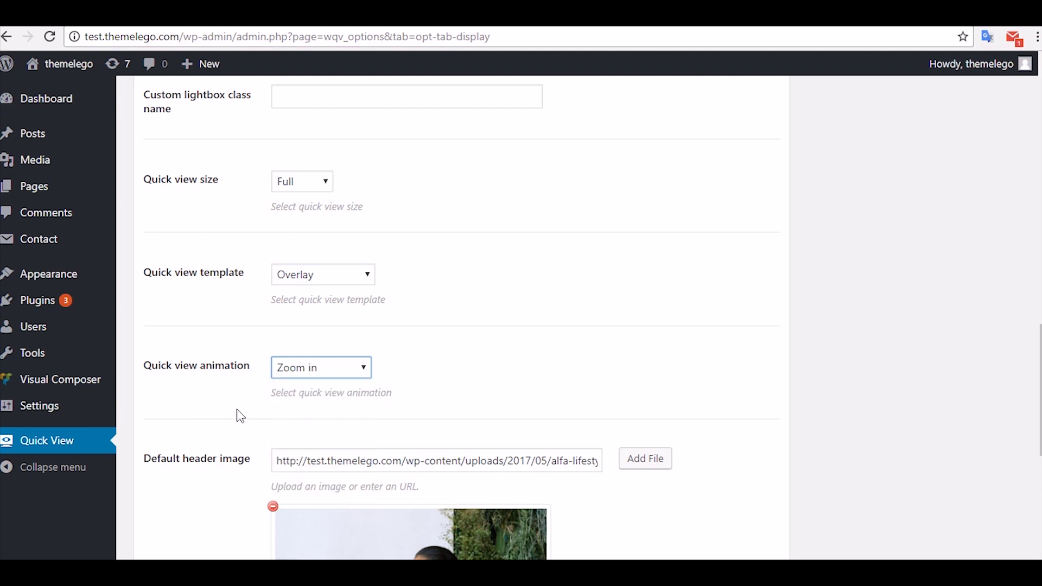
pyautogui.scroll(-3, 236, 415)
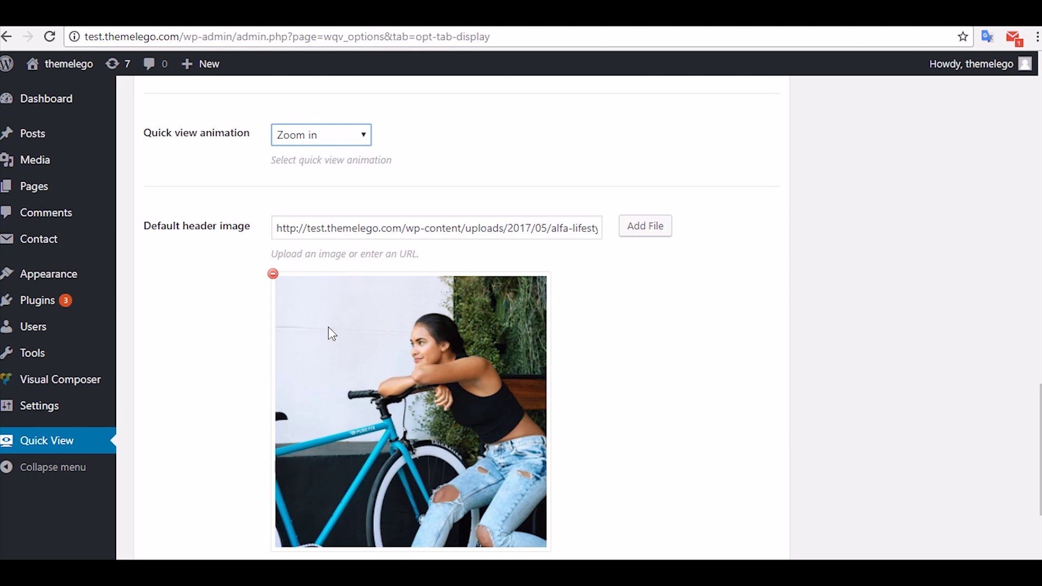
pyautogui.scroll(-2, 328, 337)
pyautogui.click(247, 492)
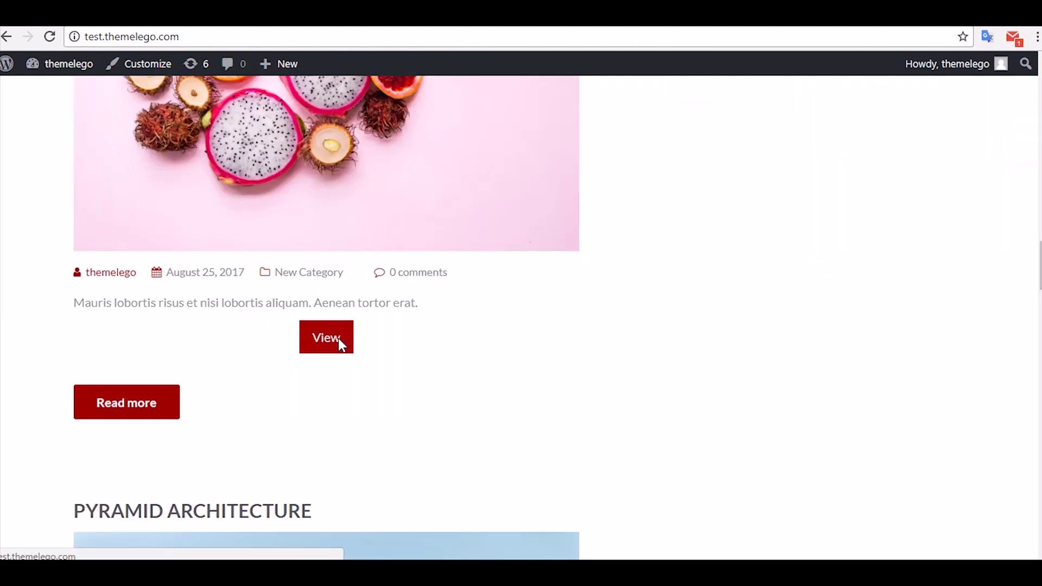
# Step: Preview the quick views of the Healthy Fruits and Pyramid Architecture posts on the site, closing each lightbox
pyautogui.click(341, 345)
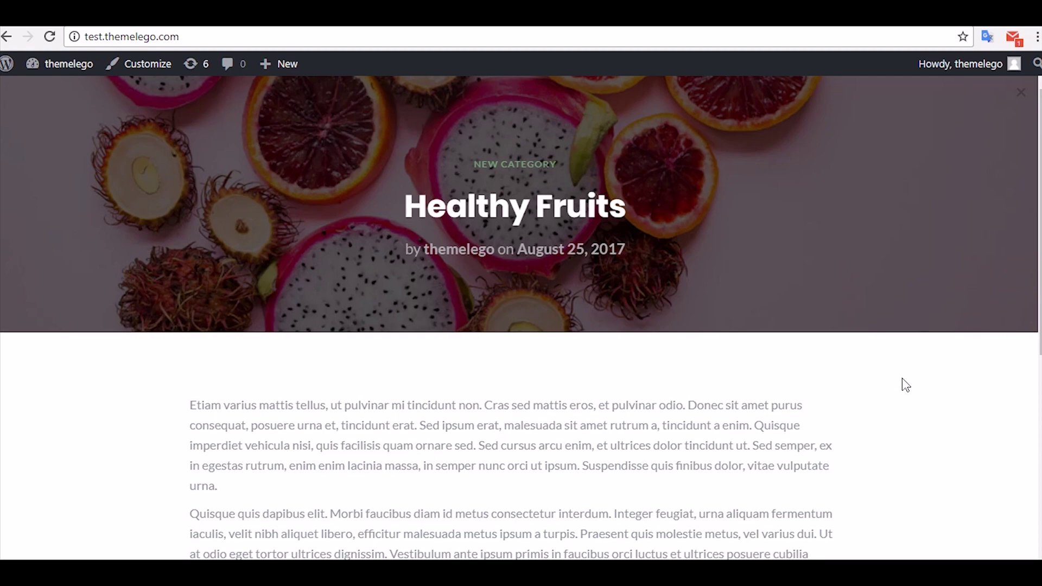
pyautogui.press('Escape')
pyautogui.scroll(-8, 535, 379)
pyautogui.scroll(-2, 540, 379)
pyautogui.click(326, 415)
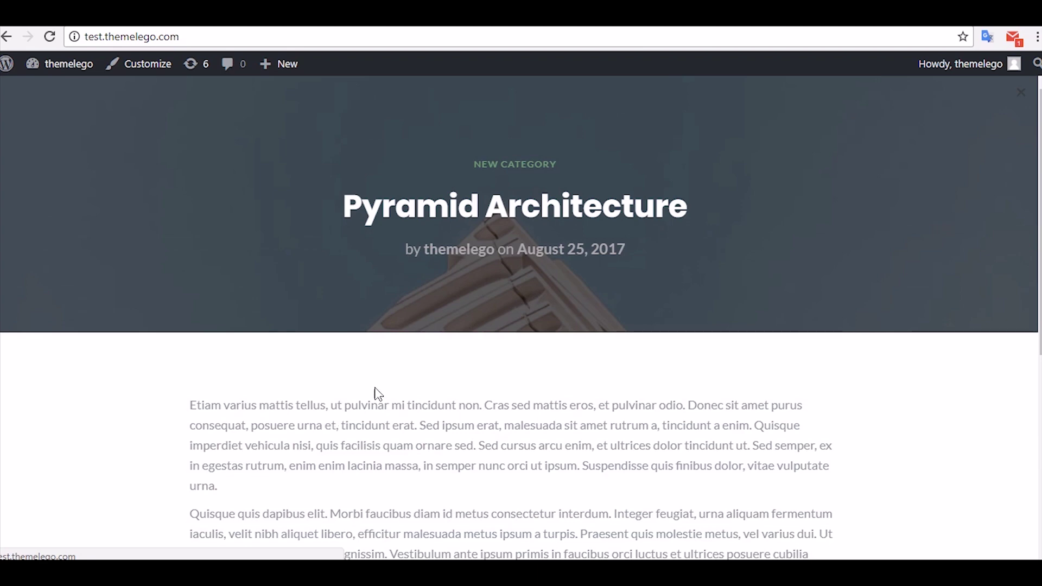
pyautogui.click(1021, 93)
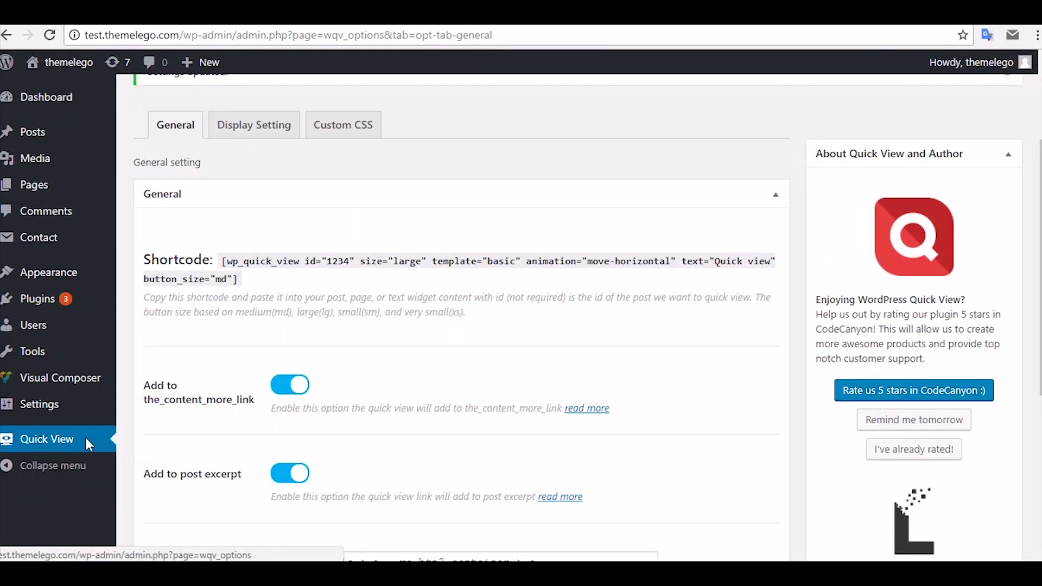
# Step: Copy the class name widget_recent_entries from the inspected markup of the Recent Posts widget
pyautogui.scroll(-4, 151, 433)
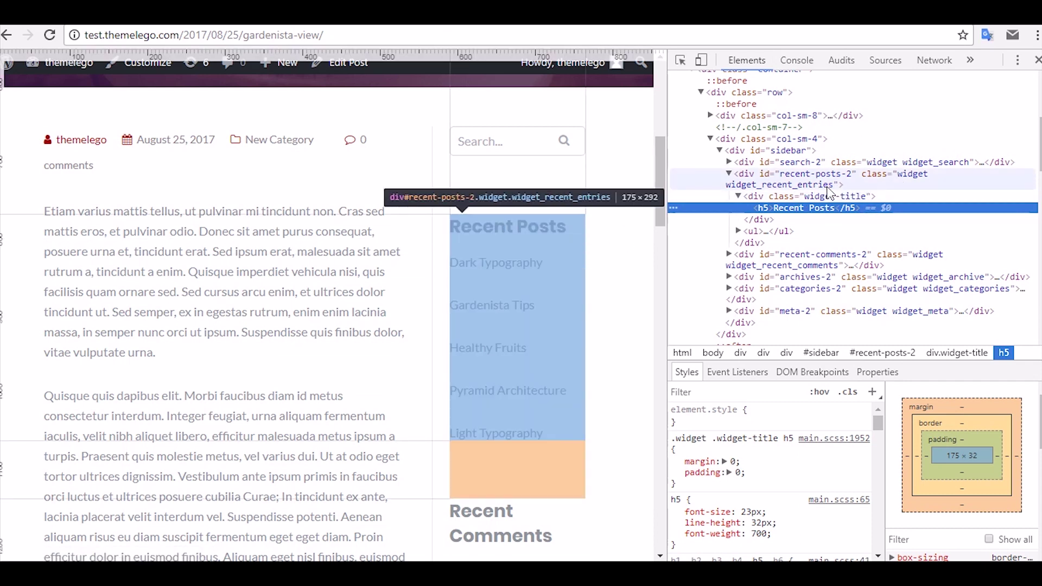
pyautogui.doubleClick(829, 185)
pyautogui.doubleClick(834, 185)
pyautogui.hotkey('ctrl', 'c')
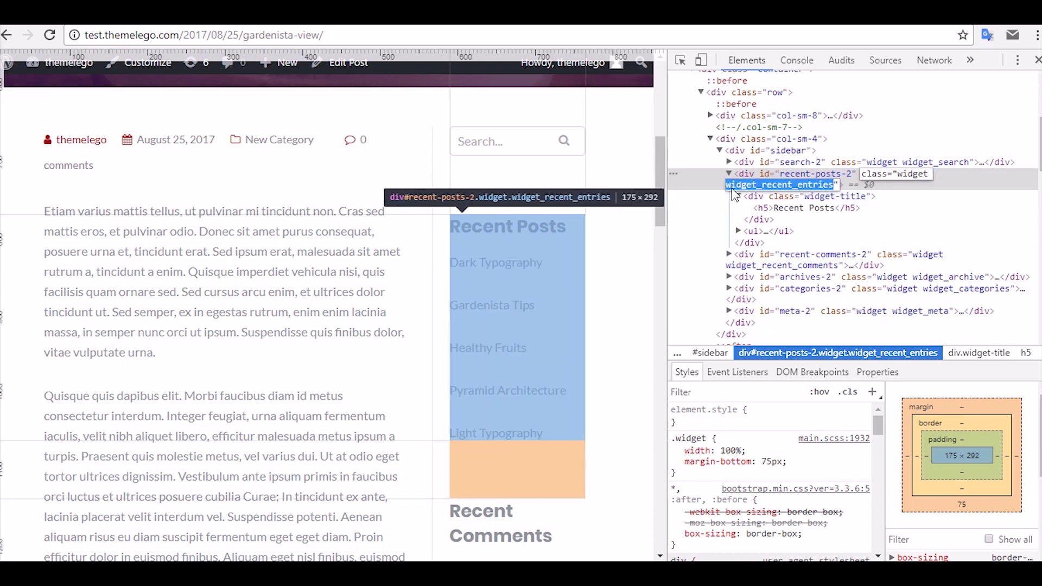
pyautogui.click(635, 235)
# Step: Append ".widget_recent_entries a" to the Quick View CSS selector setting and save the general settings
pyautogui.hotkey('ctrl', 'Tab')
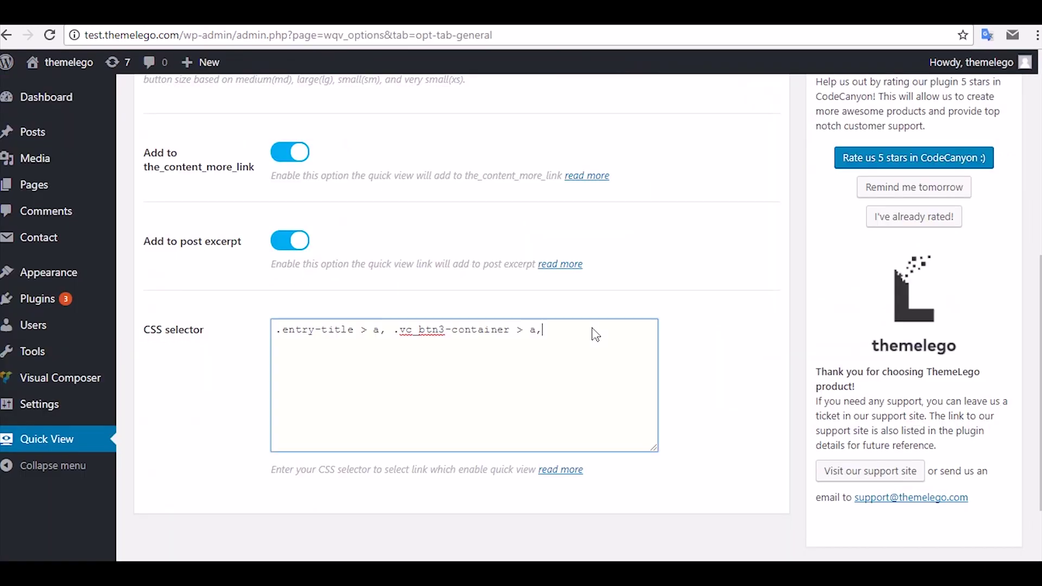
pyautogui.hotkey('ctrl', 'v')
pyautogui.scroll(-2, 595, 334)
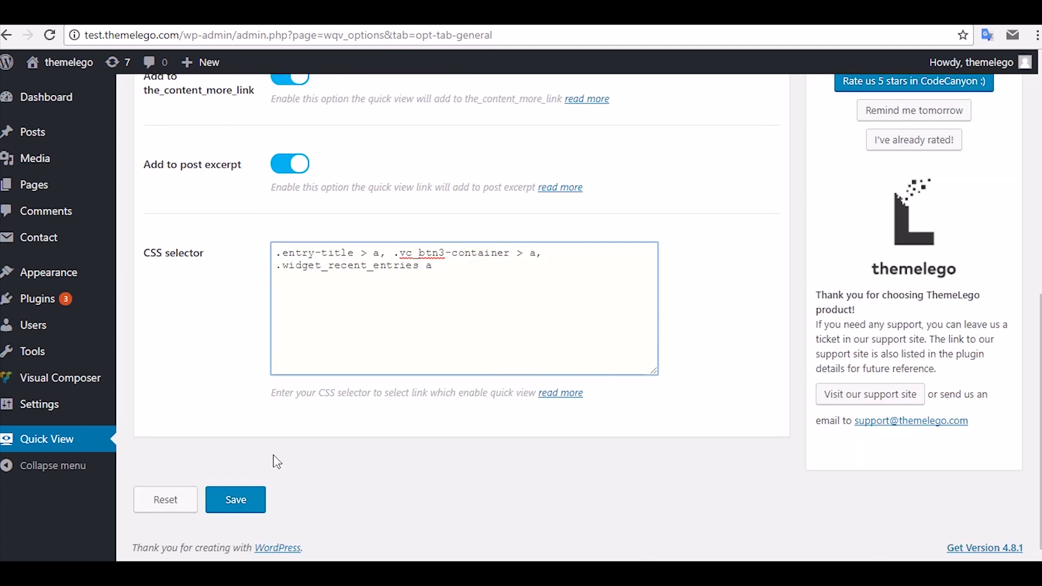
pyautogui.click(253, 498)
# Step: Reload the post page and preview Dark Typography and Gardenista Tips through the Recent Posts links
pyautogui.hotkey('ctrl', 'Tab')
pyautogui.press('F5')
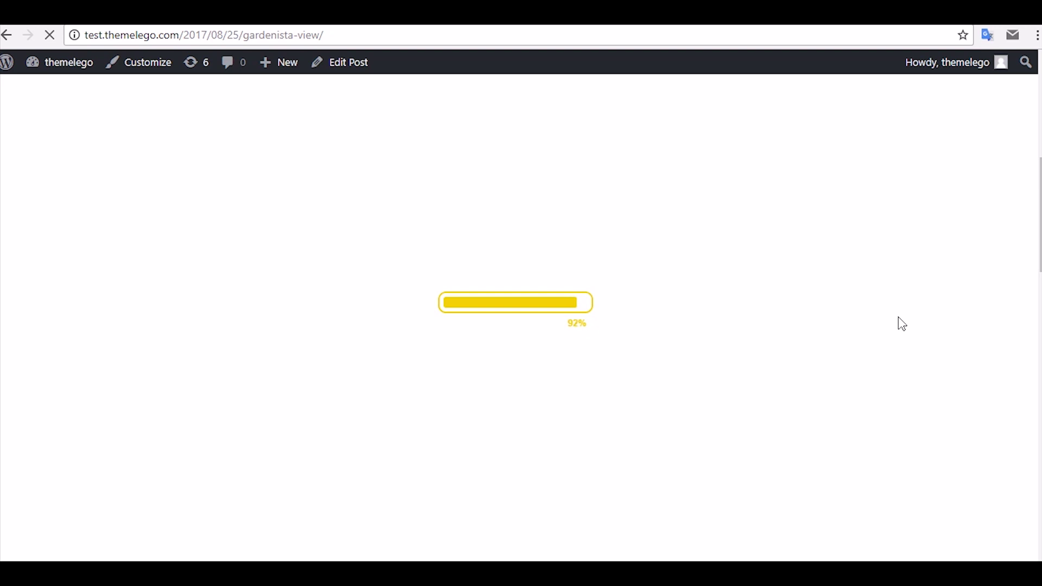
pyautogui.click(792, 208)
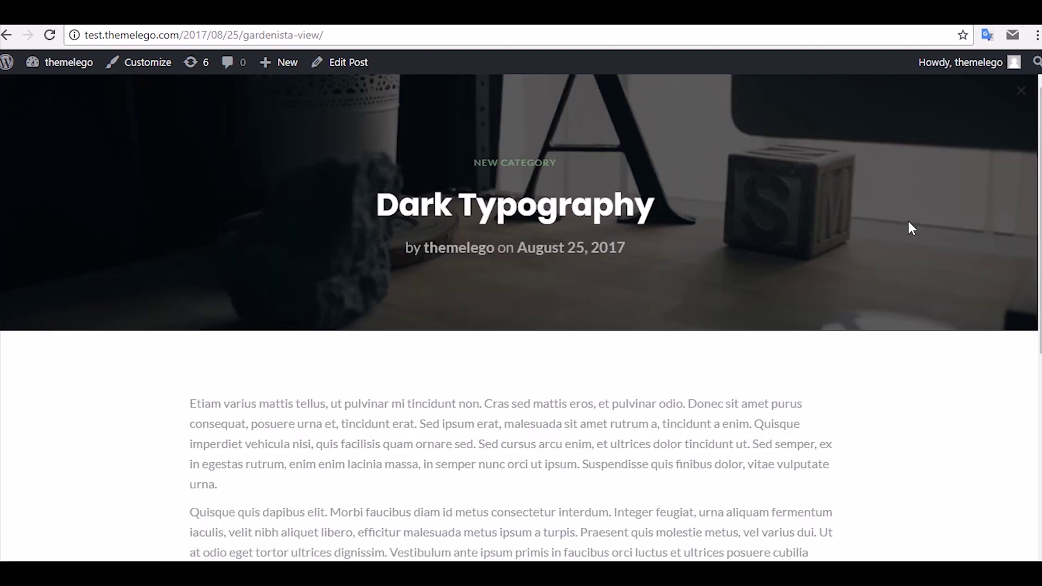
pyautogui.press('Escape')
pyautogui.click(770, 248)
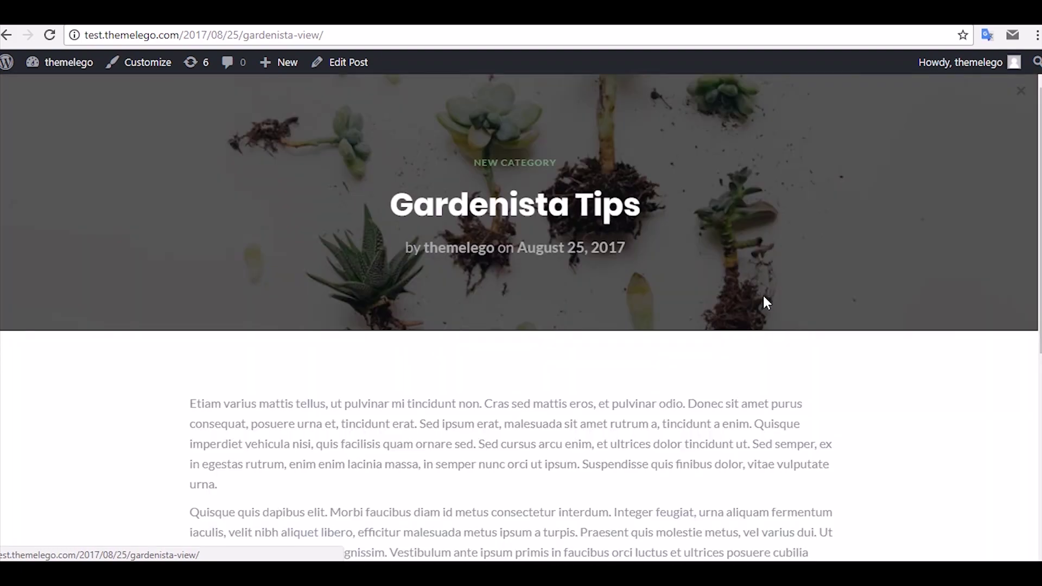
pyautogui.scroll(-3, 762, 304)
pyautogui.scroll(3, 761, 308)
pyautogui.press('Escape')
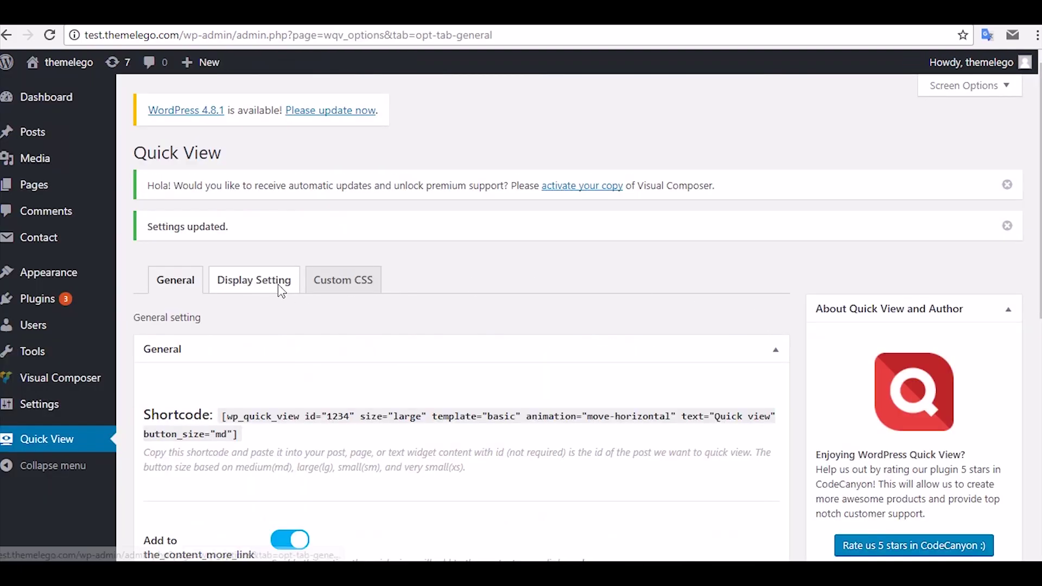
# Step: Set the lightbox's quick view size to Medium and save the display settings
pyautogui.click(279, 288)
pyautogui.scroll(-5, 360, 391)
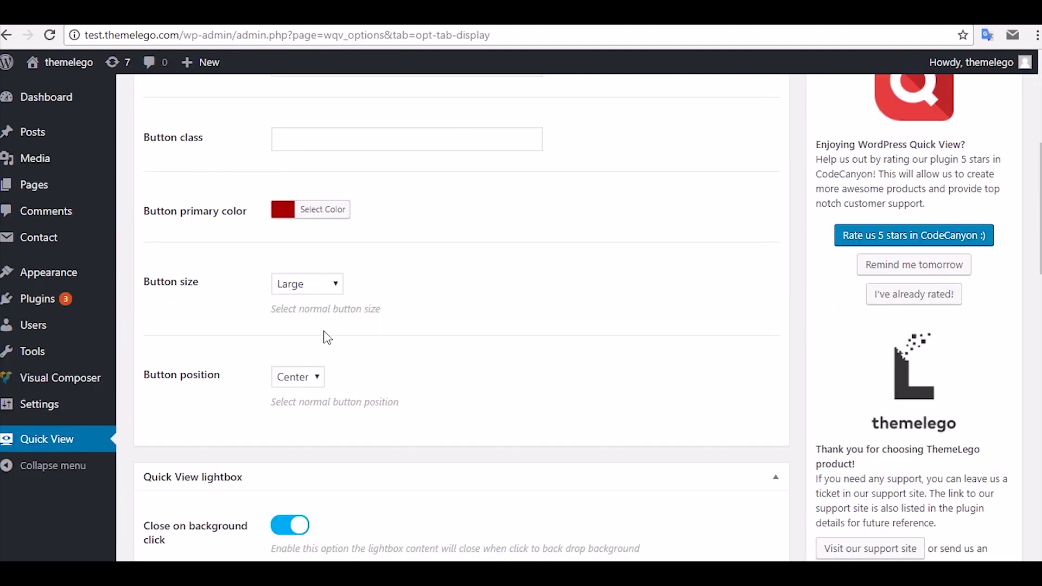
pyautogui.click(305, 288)
pyautogui.click(305, 288)
pyautogui.scroll(-9, 306, 315)
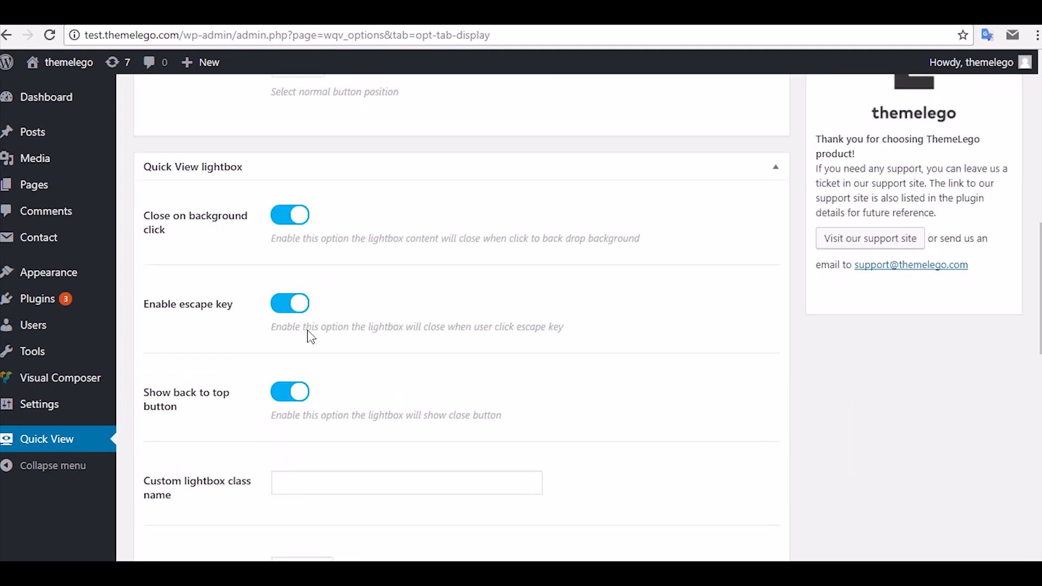
pyautogui.click(308, 338)
pyautogui.click(318, 384)
pyautogui.scroll(-10, 319, 384)
pyautogui.click(255, 495)
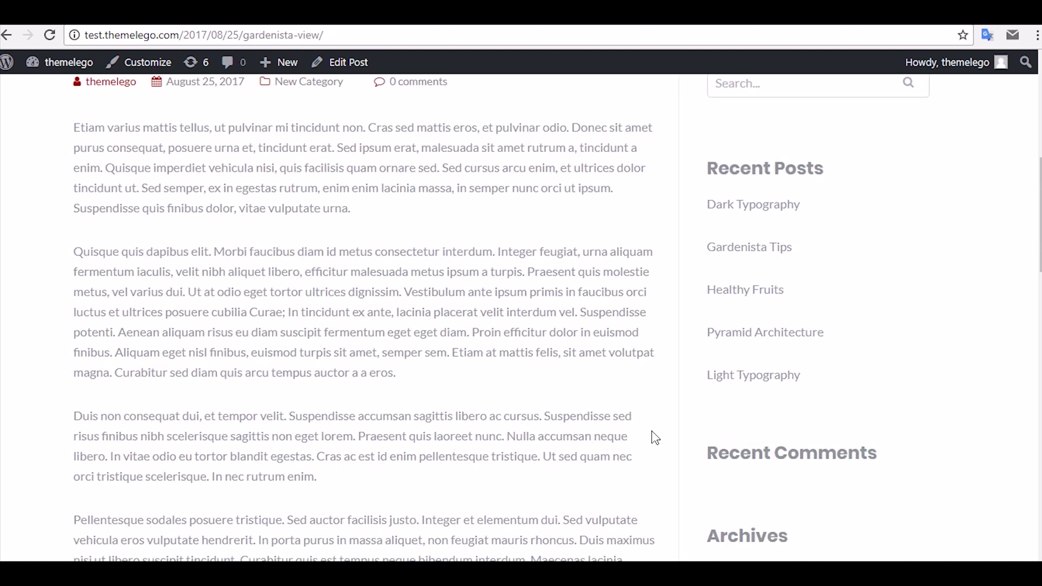
# Step: Test the resized lightbox with the first two Recent Posts links, dismissing it from the background each time
pyautogui.click(761, 208)
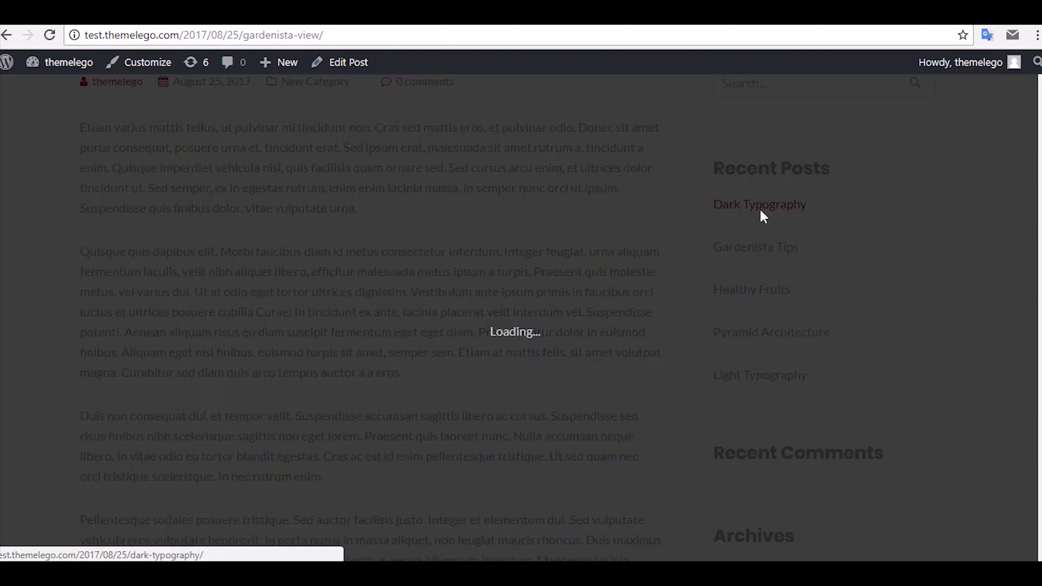
pyautogui.click(731, 114)
pyautogui.click(733, 243)
pyautogui.click(731, 114)
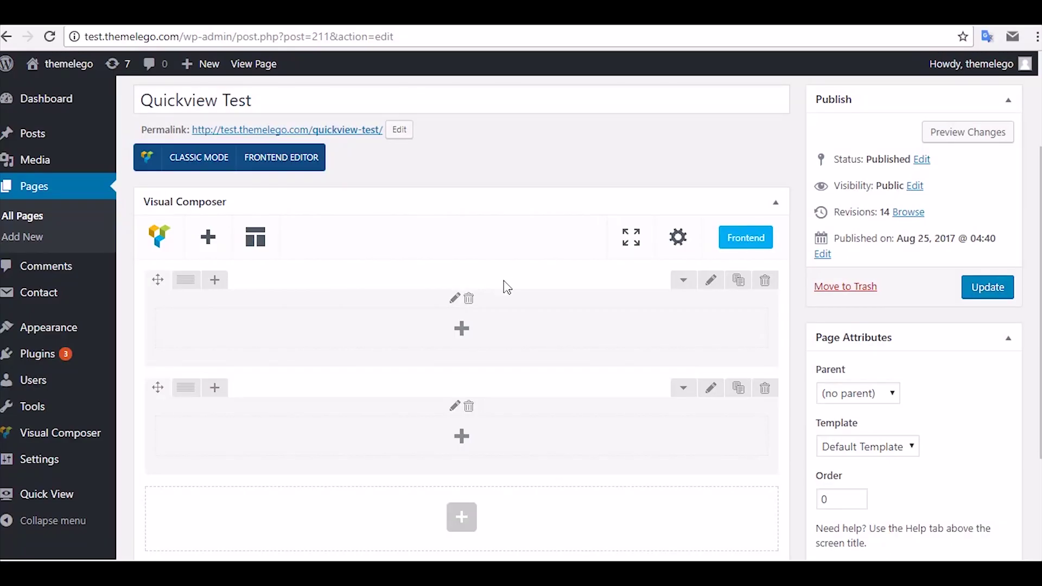
# Step: Search the page builder elements for "quick" and add the Quick view element to the first row of the Quickview Test page
pyautogui.click(466, 328)
pyautogui.write('quick')
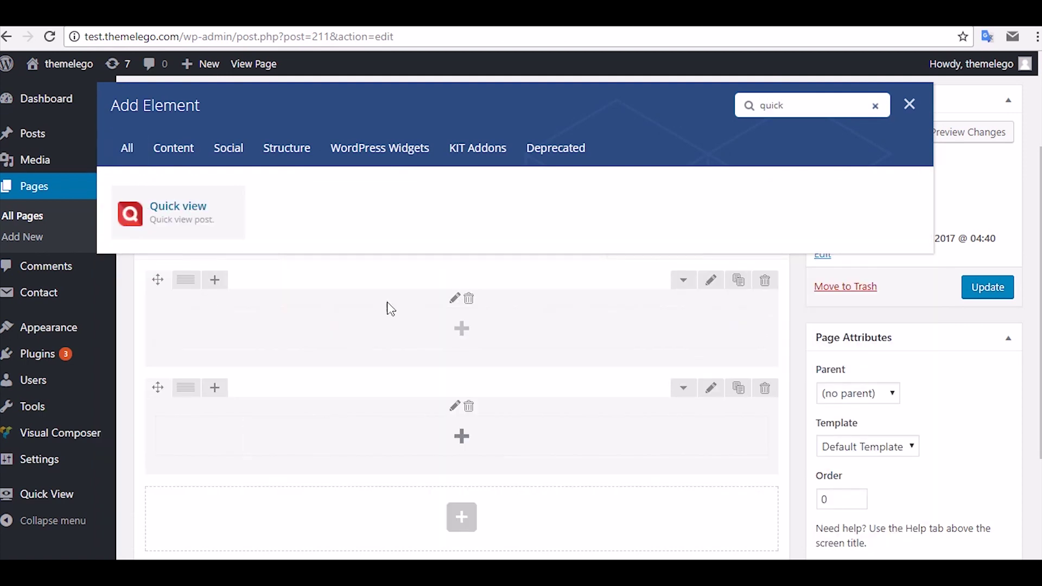
pyautogui.click(233, 223)
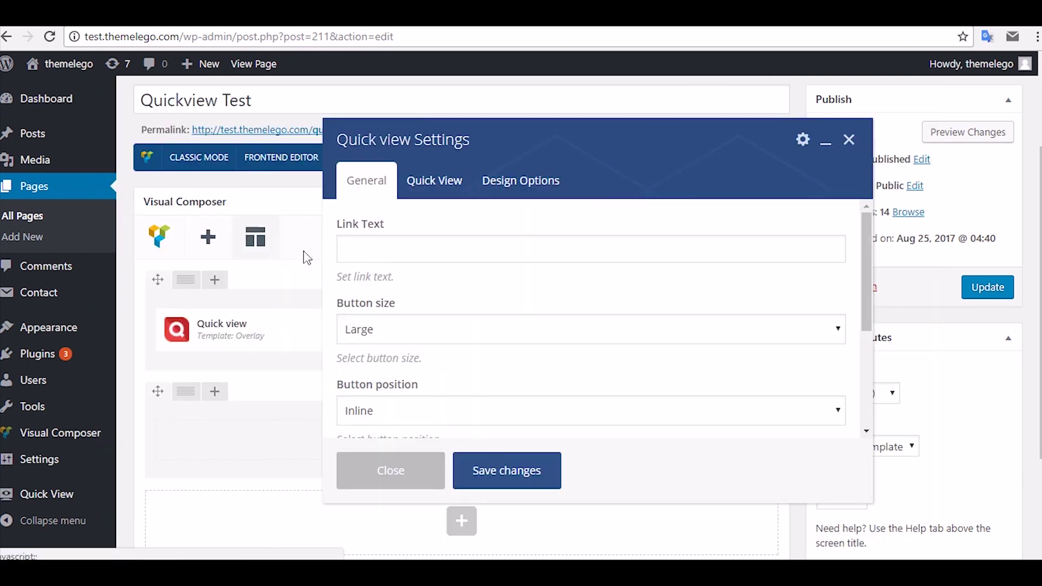
# Step: Set the Quick view element's button size to Large and its button position to Center
pyautogui.click(510, 252)
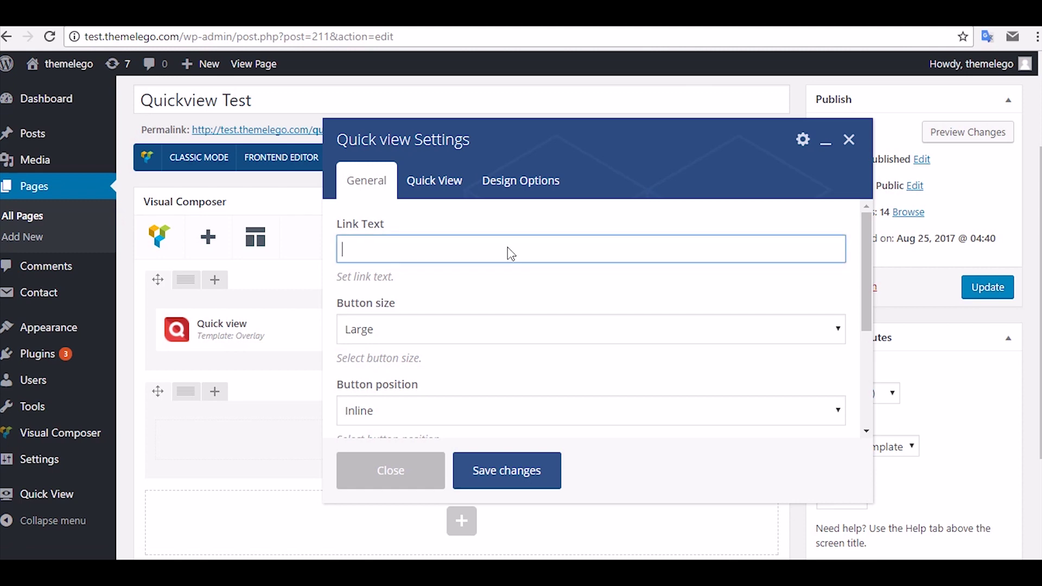
pyautogui.click(513, 330)
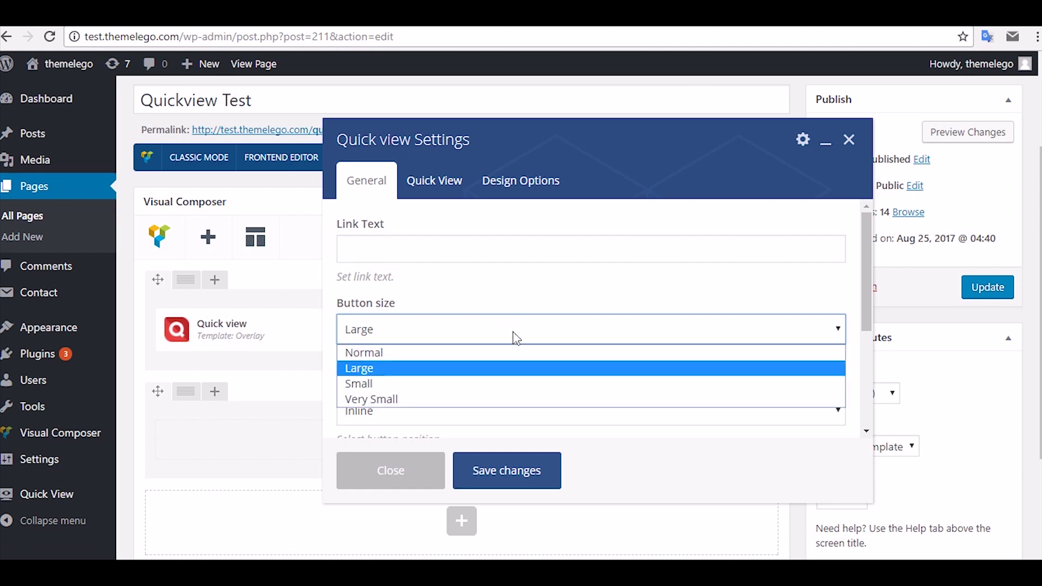
pyautogui.click(523, 369)
pyautogui.scroll(-2, 871, 312)
pyautogui.click(845, 335)
pyautogui.click(830, 365)
pyautogui.scroll(-2, 869, 401)
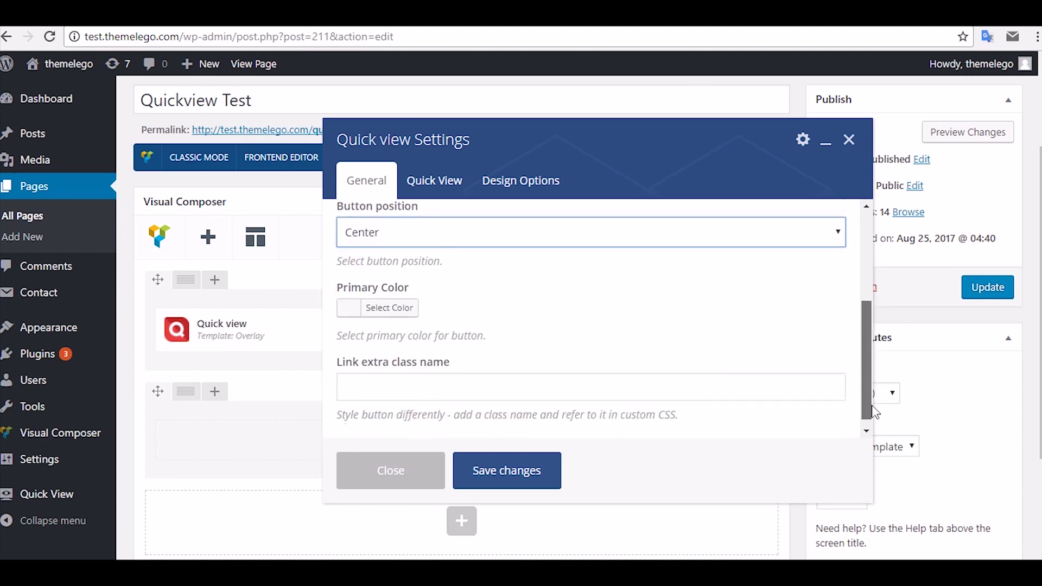
# Step: Choose a light neutral primary color for the Quick view element's button
pyautogui.click(389, 308)
pyautogui.scroll(-2, 372, 396)
pyautogui.moveTo(361, 367); pyautogui.dragTo(335, 381)
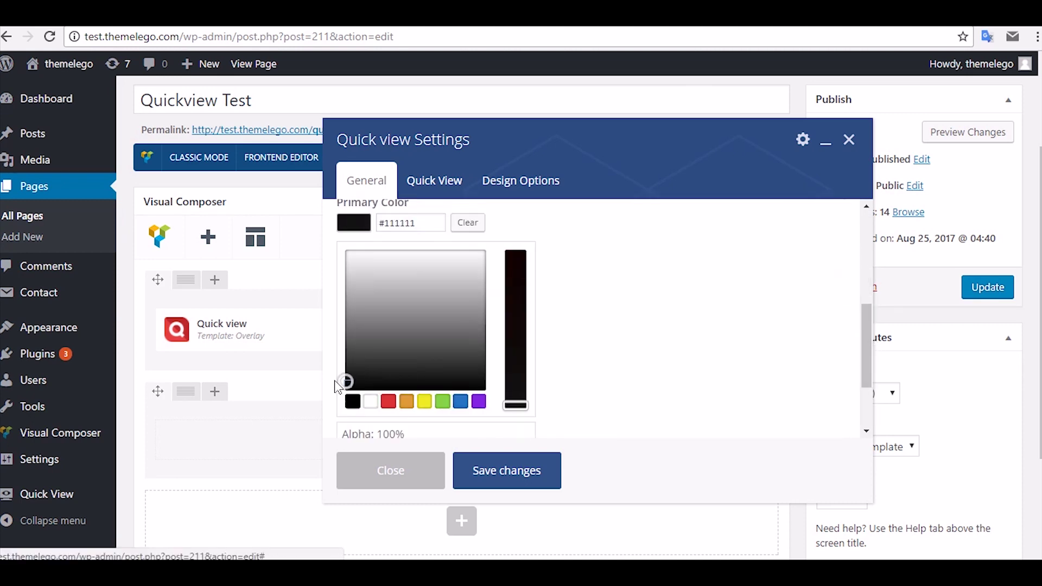
pyautogui.click(507, 272)
# Step: Link the Quick view element to the existing Pyramid Architecture post
pyautogui.click(444, 190)
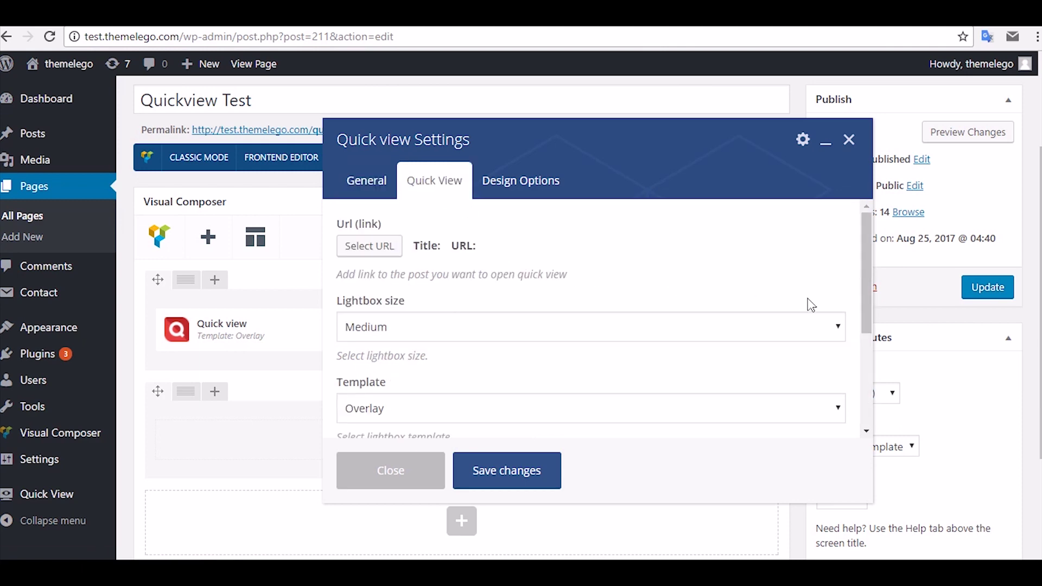
pyautogui.click(393, 253)
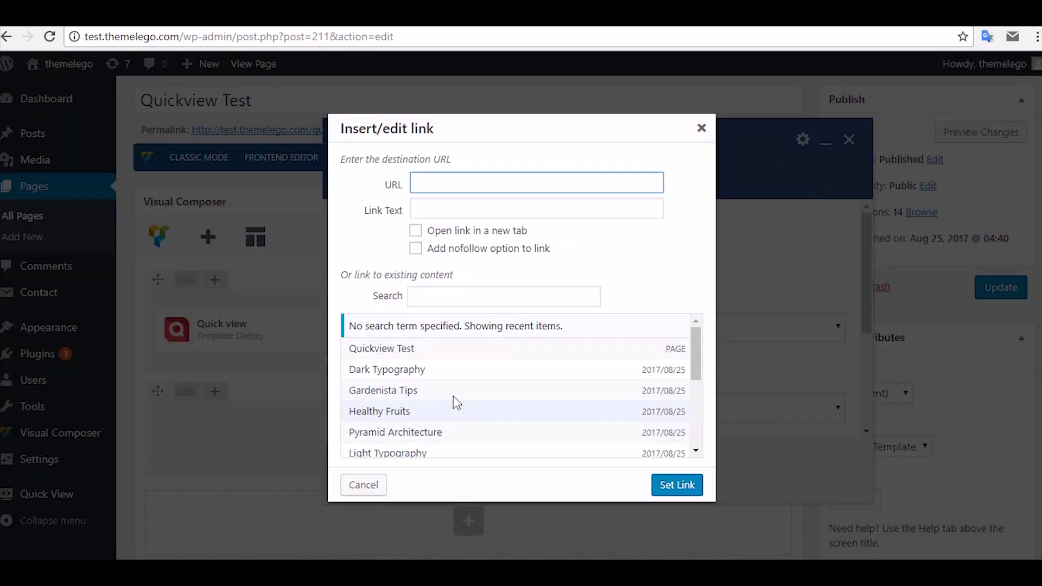
pyautogui.click(462, 434)
pyautogui.click(684, 485)
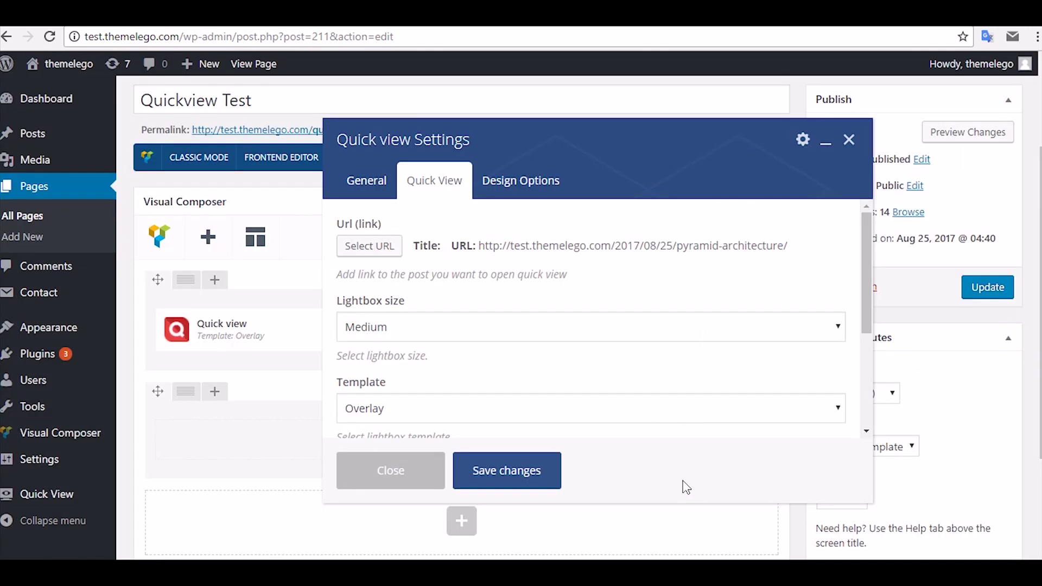
# Step: Set the element's lightbox size to Full and template to Article Fixed Side, and save the element and the page
pyautogui.click(523, 335)
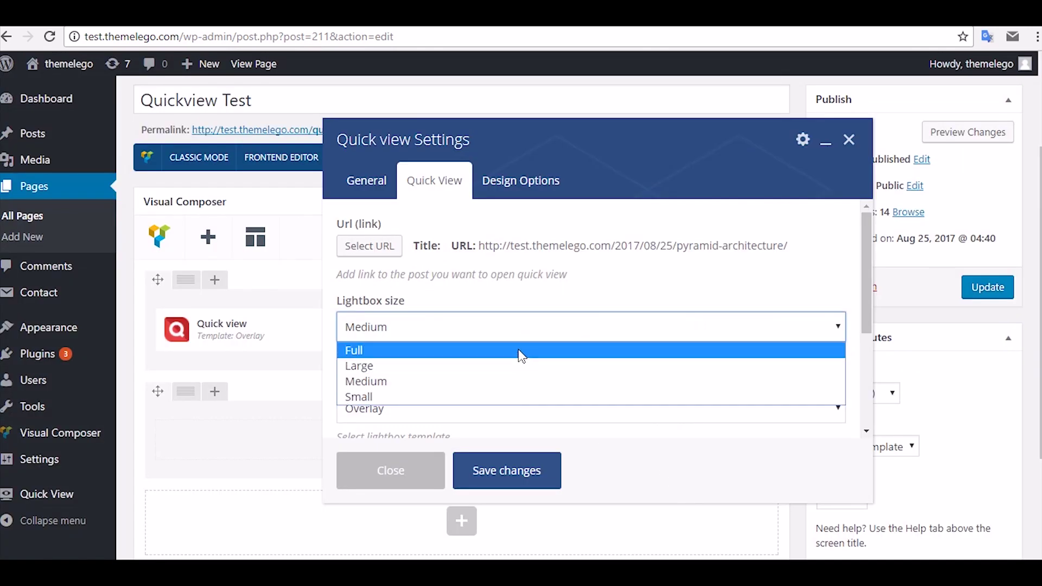
pyautogui.click(521, 351)
pyautogui.click(577, 421)
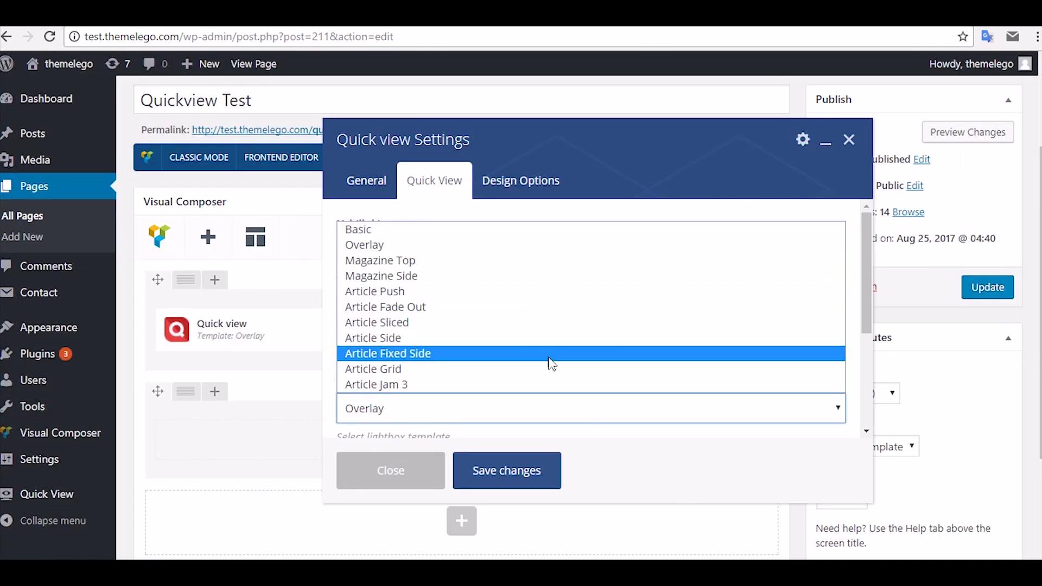
pyautogui.click(545, 353)
pyautogui.moveTo(866, 342); pyautogui.dragTo(875, 428)
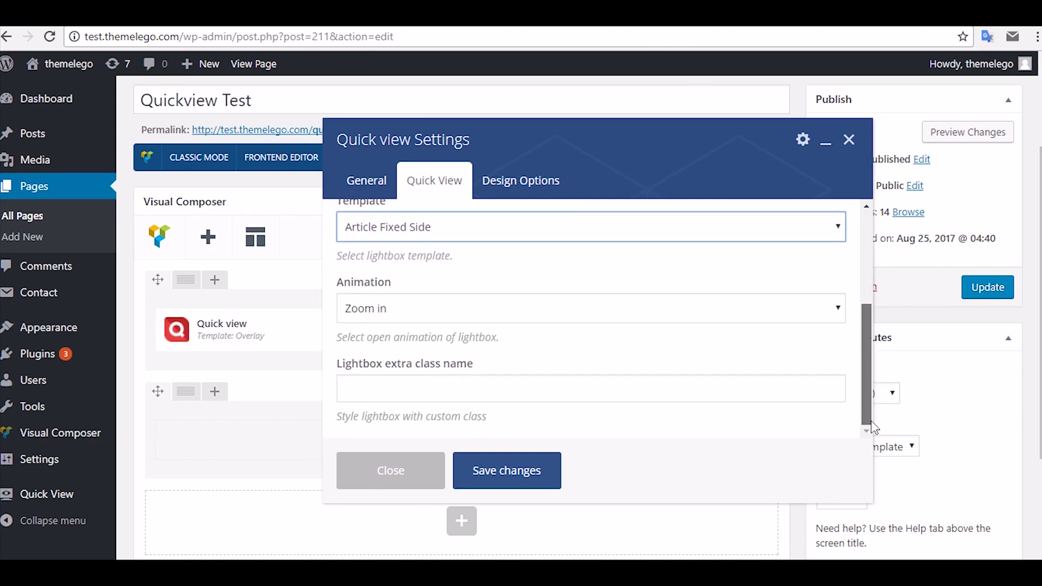
pyautogui.click(560, 470)
pyautogui.click(985, 295)
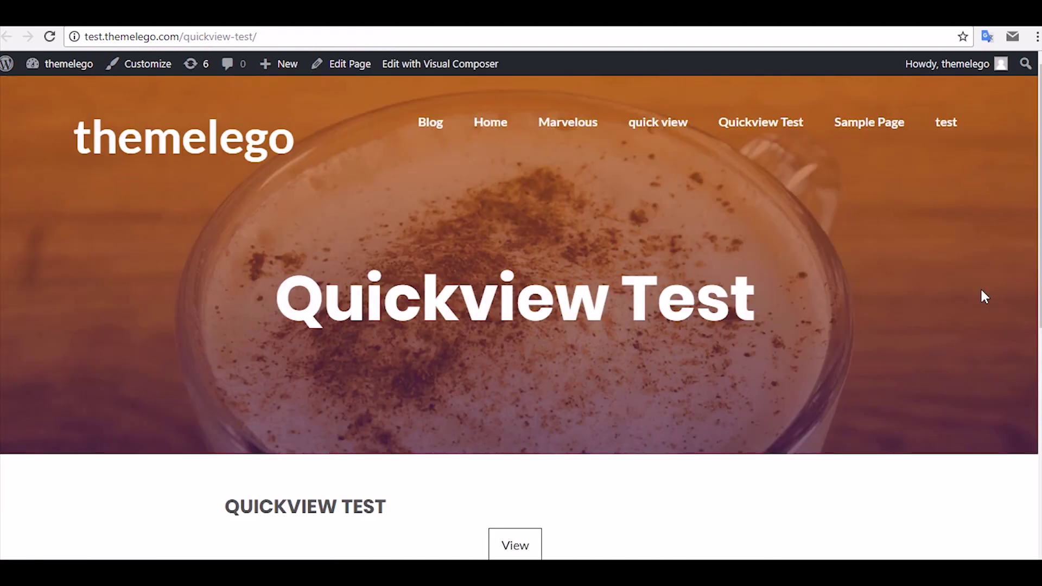
# Step: Open the quick view on the published Quickview Test page and reveal the Pyramid Architecture article text
pyautogui.scroll(-4, 966, 294)
pyautogui.click(530, 314)
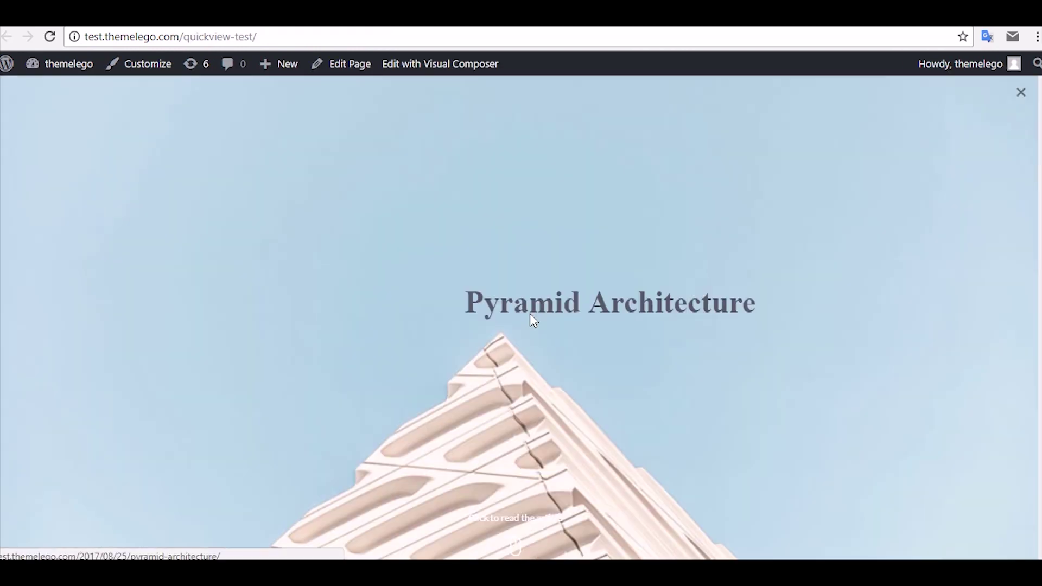
pyautogui.click(517, 540)
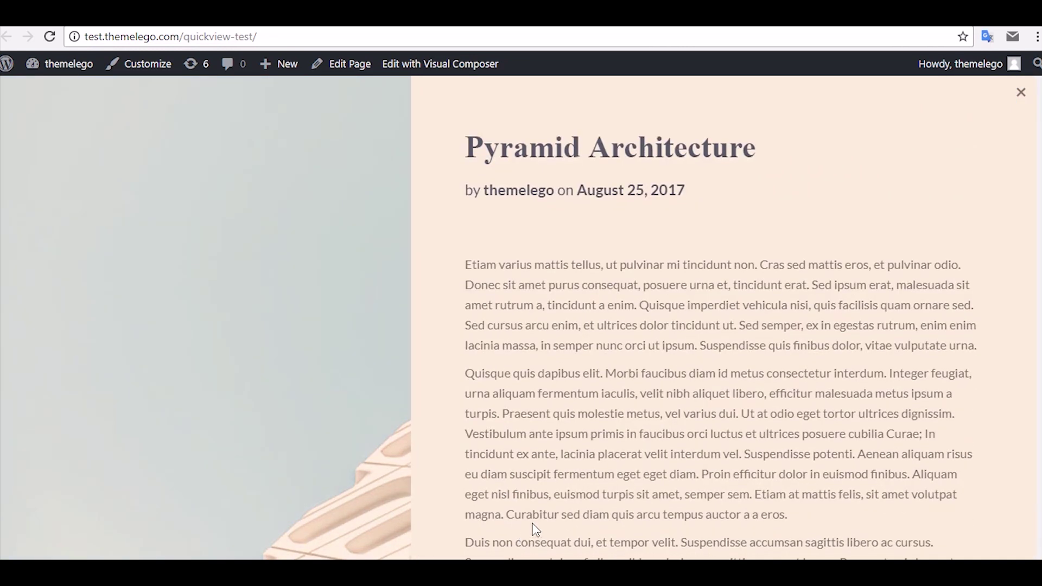
# Step: Close the quick view, review the Quick view element's design options, and save the element and the page
pyautogui.click(1021, 94)
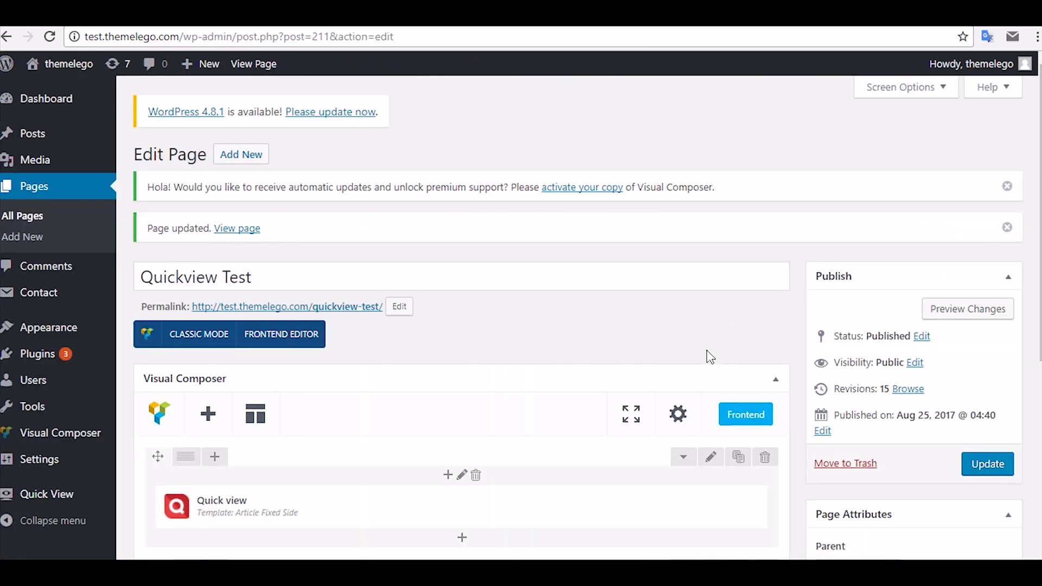
pyautogui.scroll(-3, 711, 356)
pyautogui.click(472, 354)
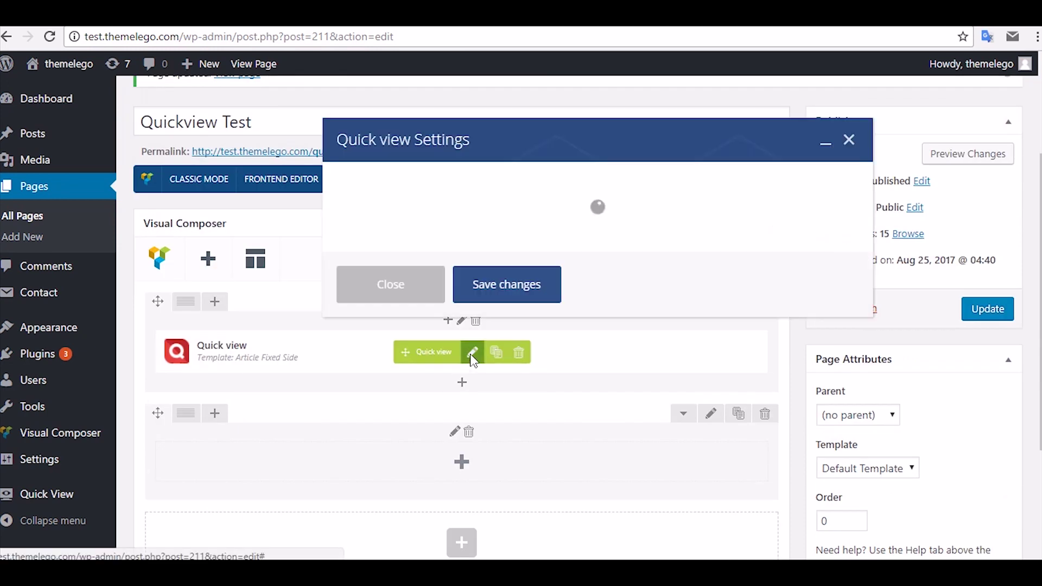
pyautogui.click(521, 190)
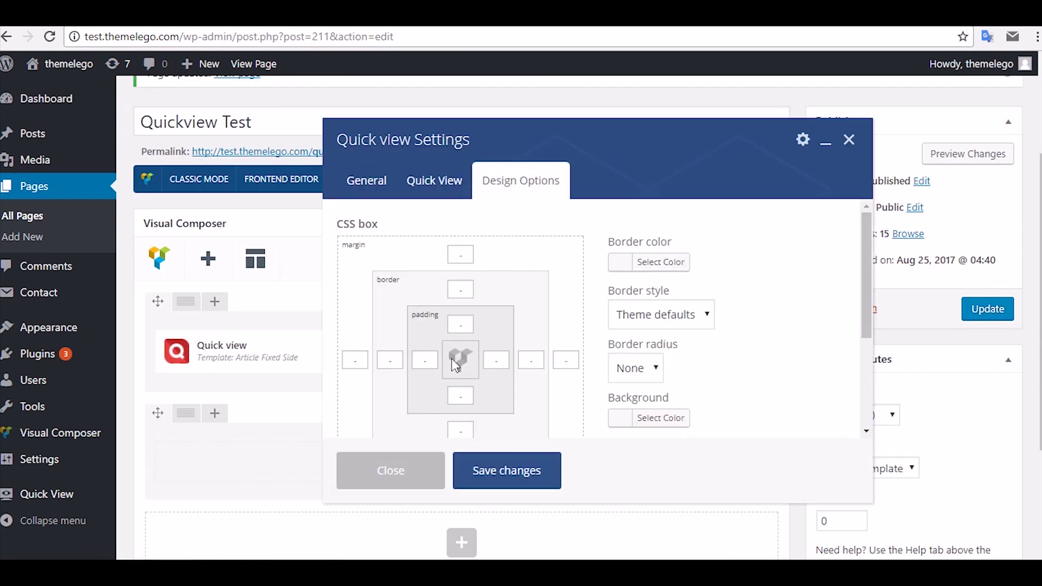
pyautogui.click(524, 474)
pyautogui.click(989, 309)
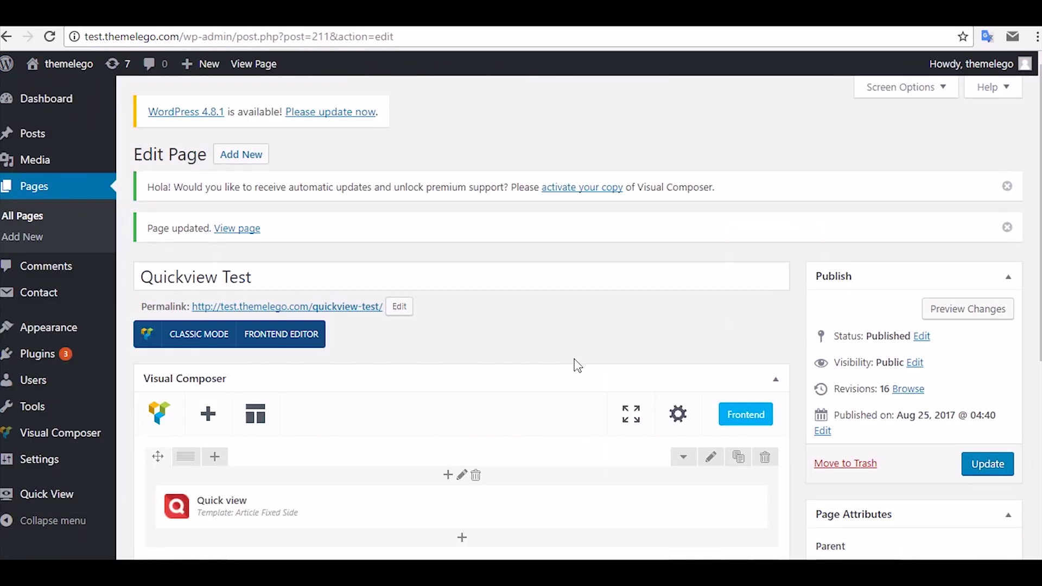
# Step: Find the grid elements and add a Post Grid to the empty second row of the page
pyautogui.scroll(-4, 575, 363)
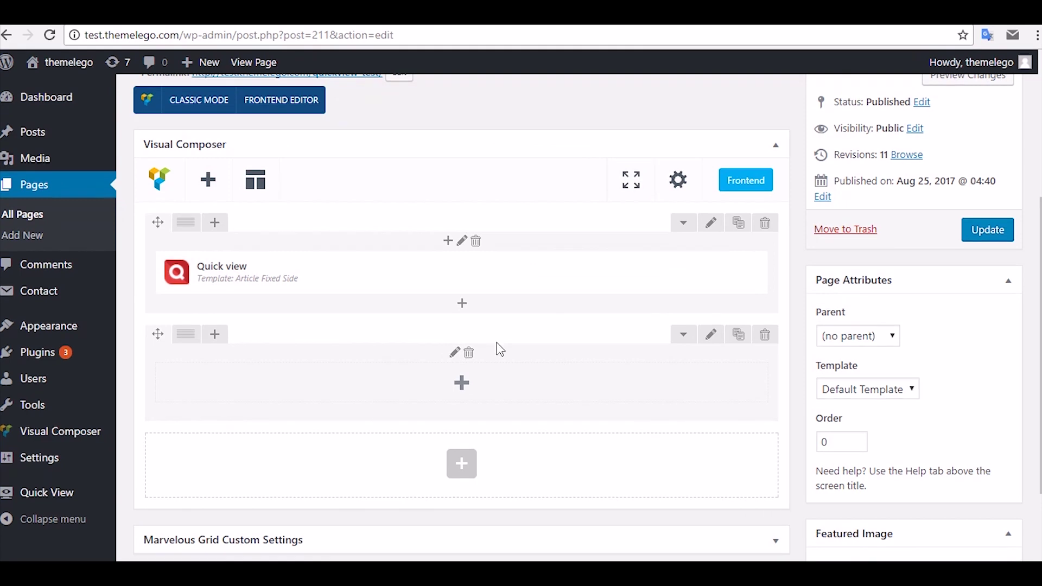
pyautogui.click(471, 389)
pyautogui.write('grid')
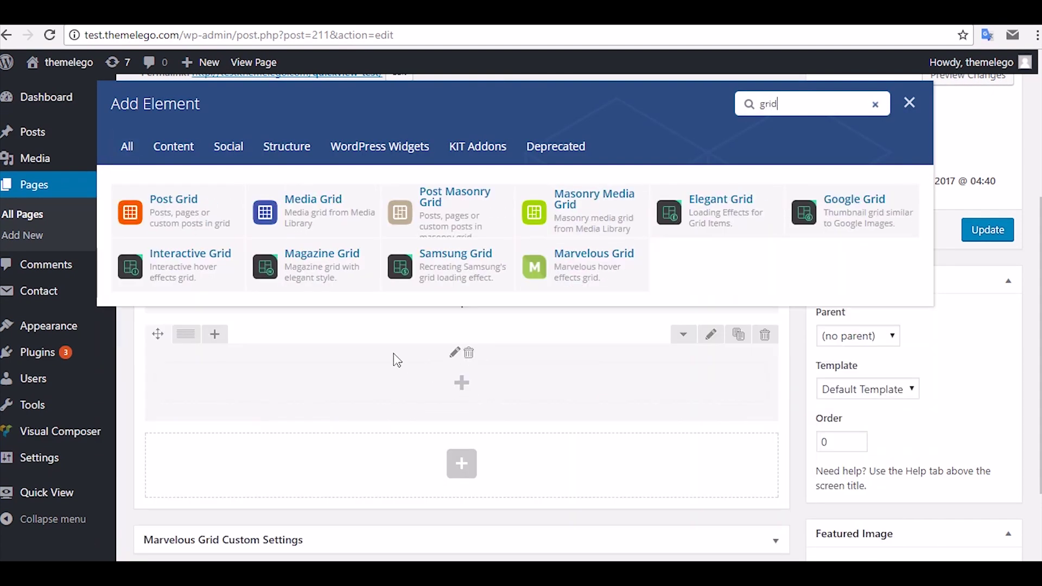
pyautogui.click(199, 228)
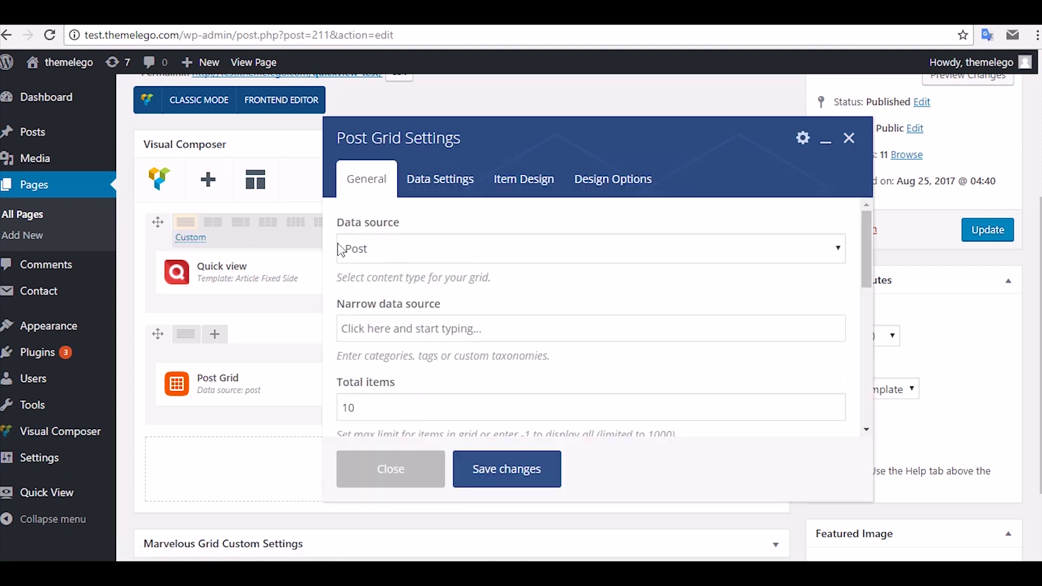
# Step: Narrow the Post Grid's data source to New Category and set 2 grid elements per row
pyautogui.click(465, 320)
pyautogui.write('new ')
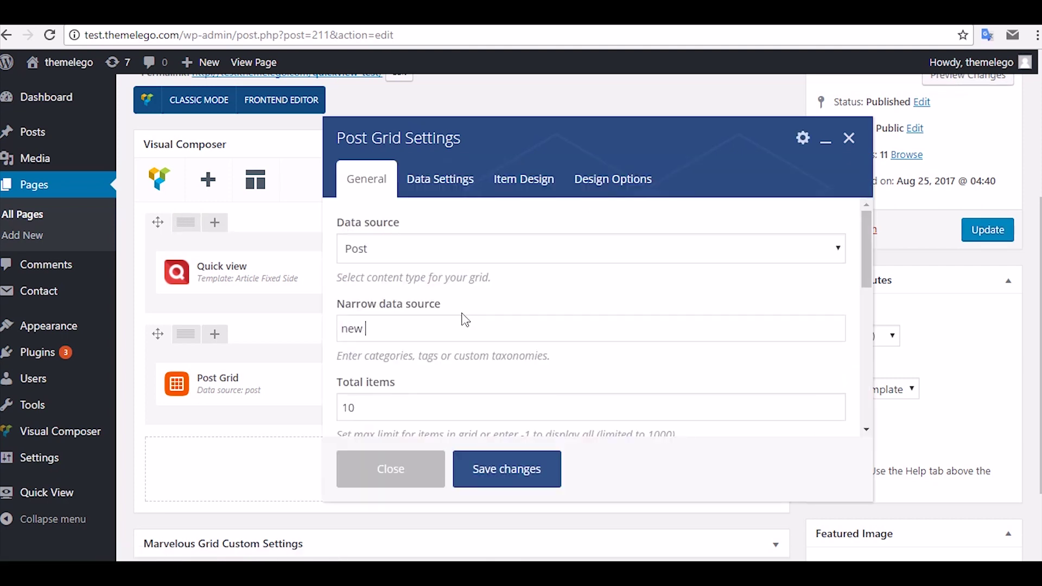
pyautogui.write('c')
pyautogui.click(442, 370)
pyautogui.scroll(-5, 442, 374)
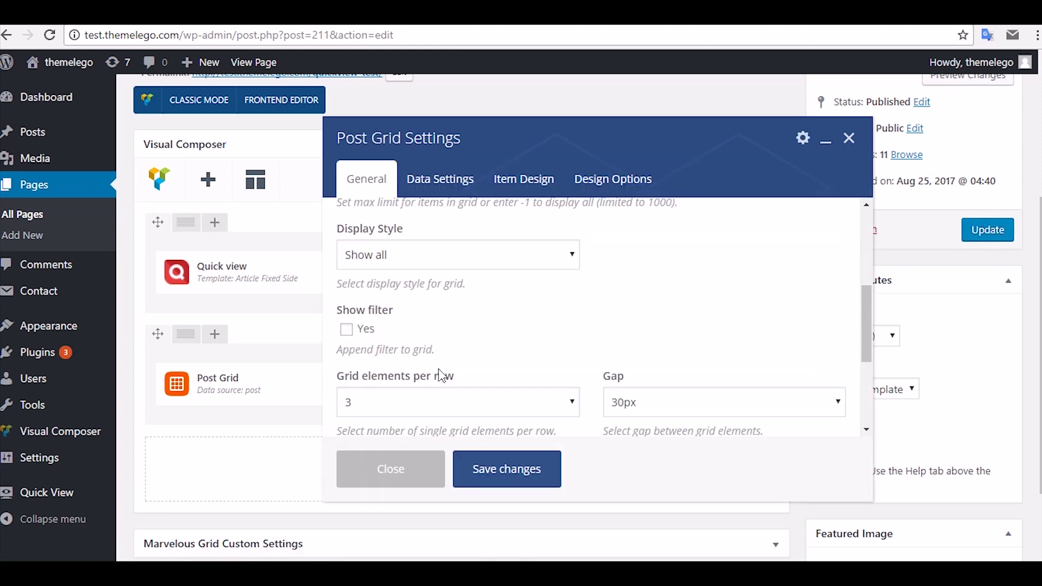
pyautogui.click(513, 332)
pyautogui.click(503, 397)
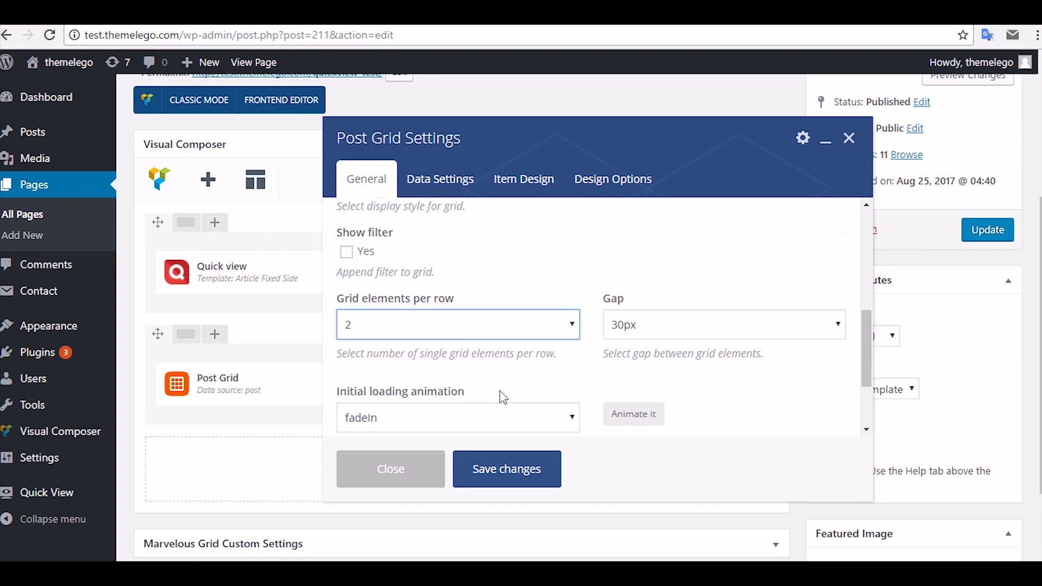
# Step: Review the Post Grid's data and item design settings, and save the element and the page
pyautogui.scroll(4, 503, 398)
pyautogui.scroll(2, 504, 398)
pyautogui.click(459, 193)
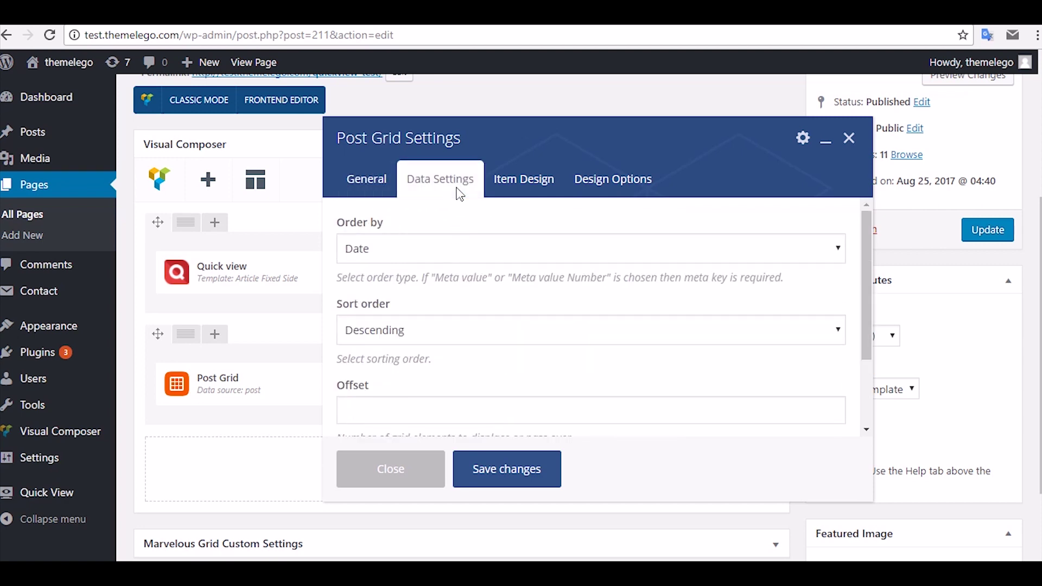
pyautogui.click(516, 183)
pyautogui.click(522, 340)
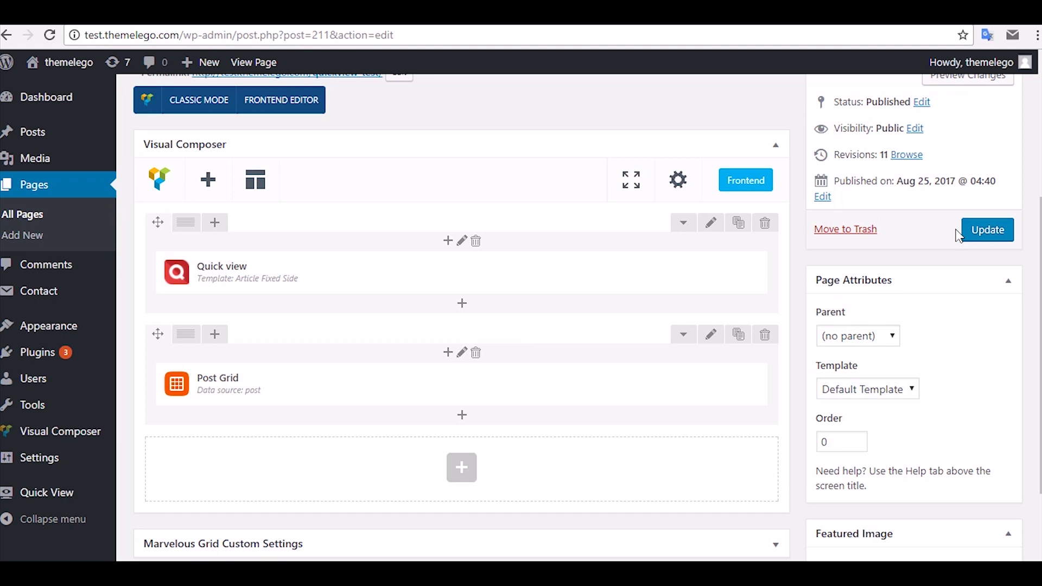
pyautogui.click(975, 224)
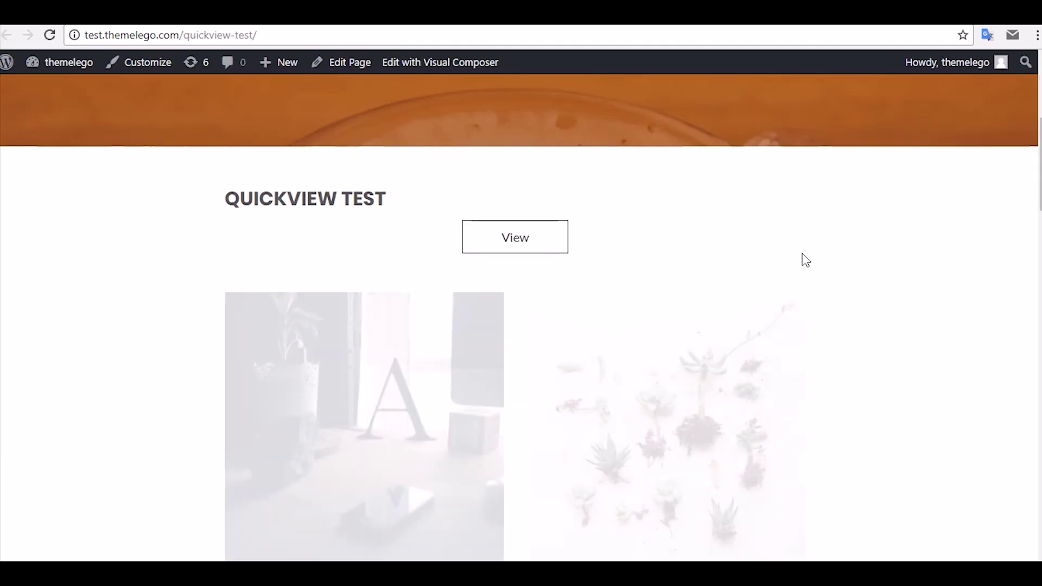
# Step: Look over the post grid on the published Quickview Test page and the button options in the plugin's display settings
pyautogui.scroll(-6, 803, 259)
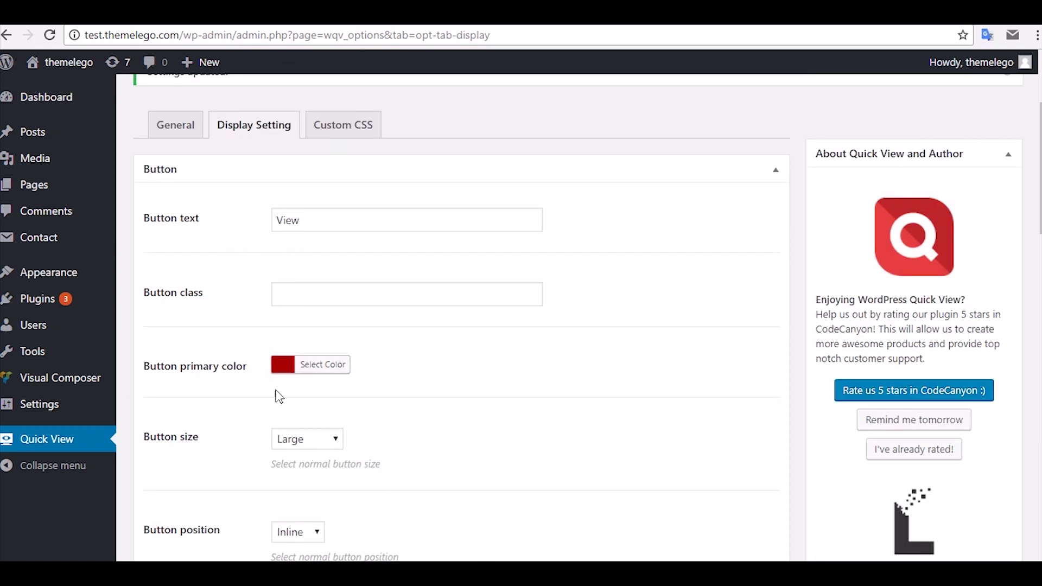
pyautogui.scroll(-3, 273, 423)
pyautogui.scroll(3, 301, 389)
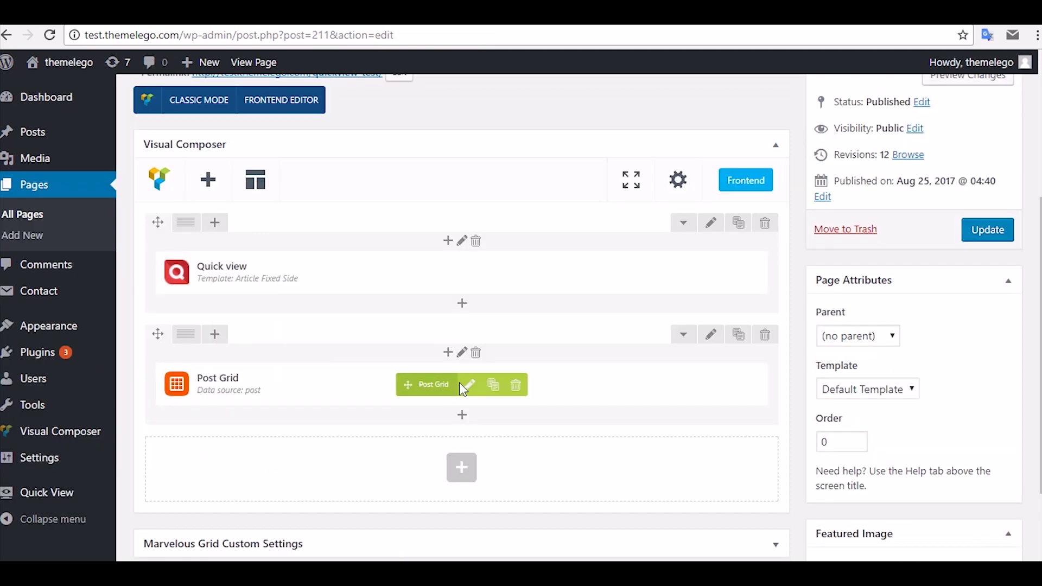
# Step: Start a modified copy of the Post Grid's Basic grid: Default item template and title it Quickview Custom
pyautogui.click(470, 386)
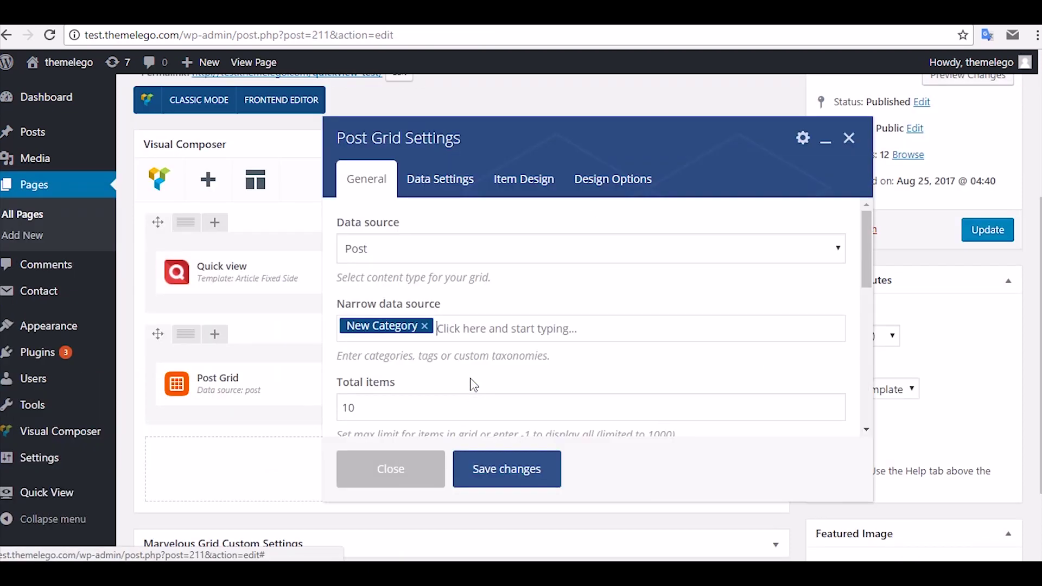
pyautogui.click(529, 177)
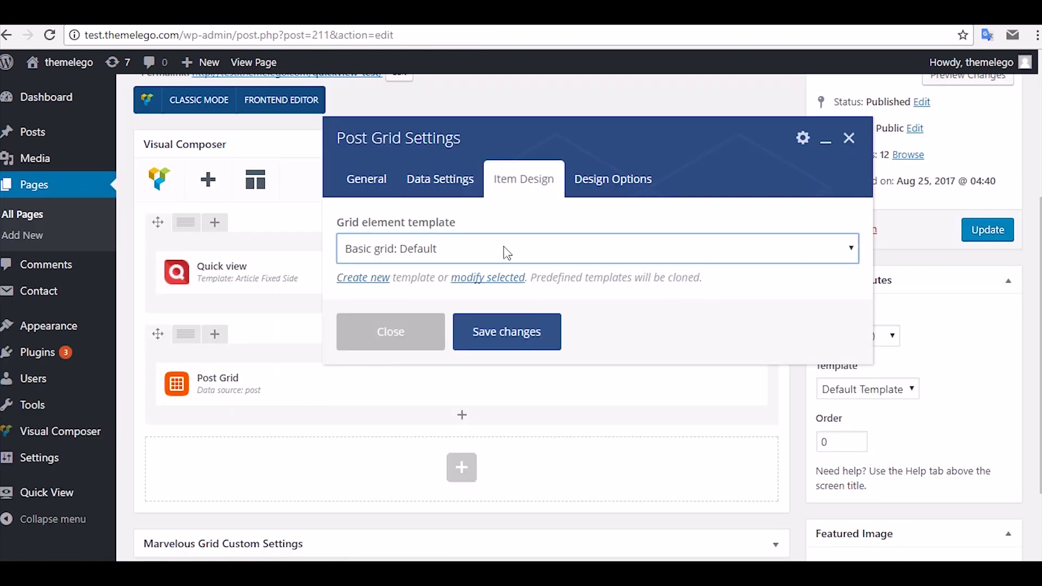
pyautogui.click(500, 280)
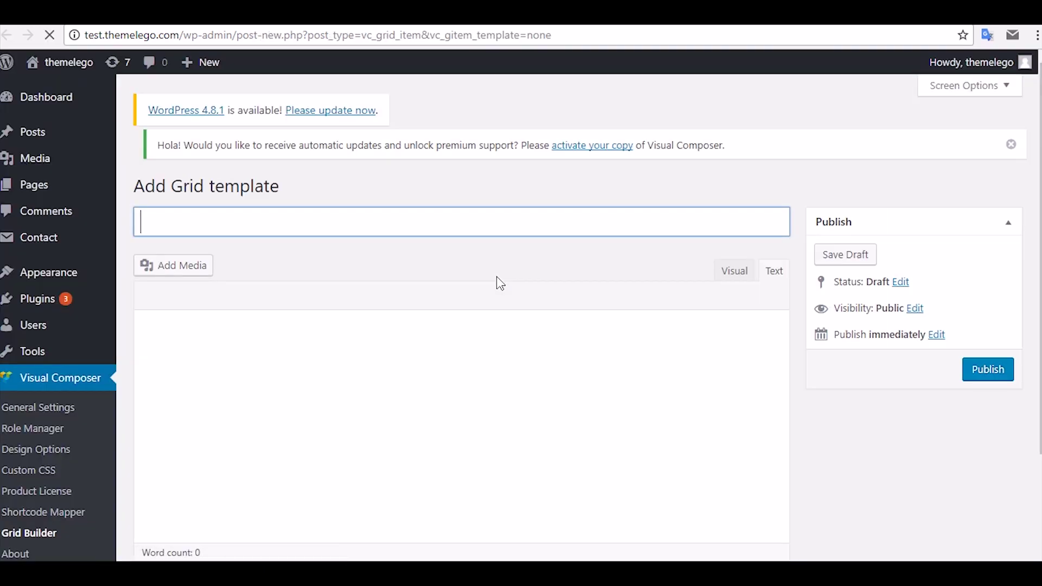
pyautogui.write('Quickview Custom')
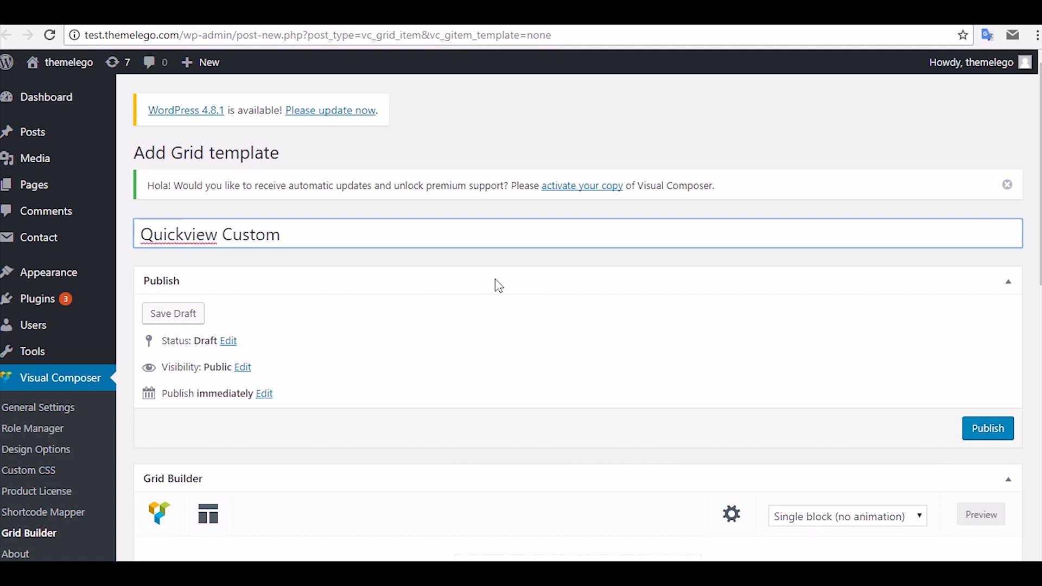
# Step: Delete the Post Excerpt from the Quickview Custom grid template and publish the template
pyautogui.scroll(-10, 491, 290)
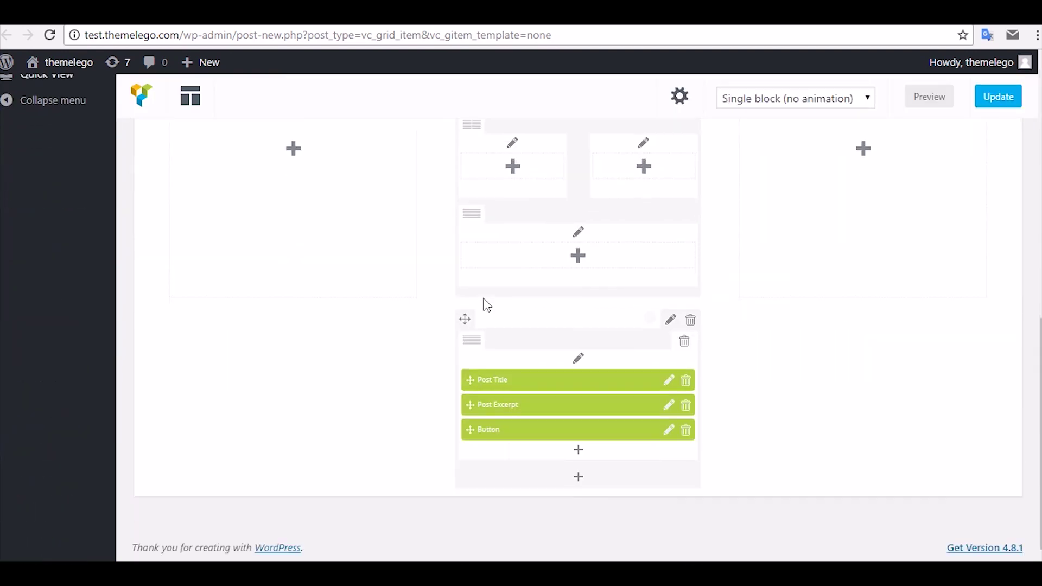
pyautogui.click(686, 405)
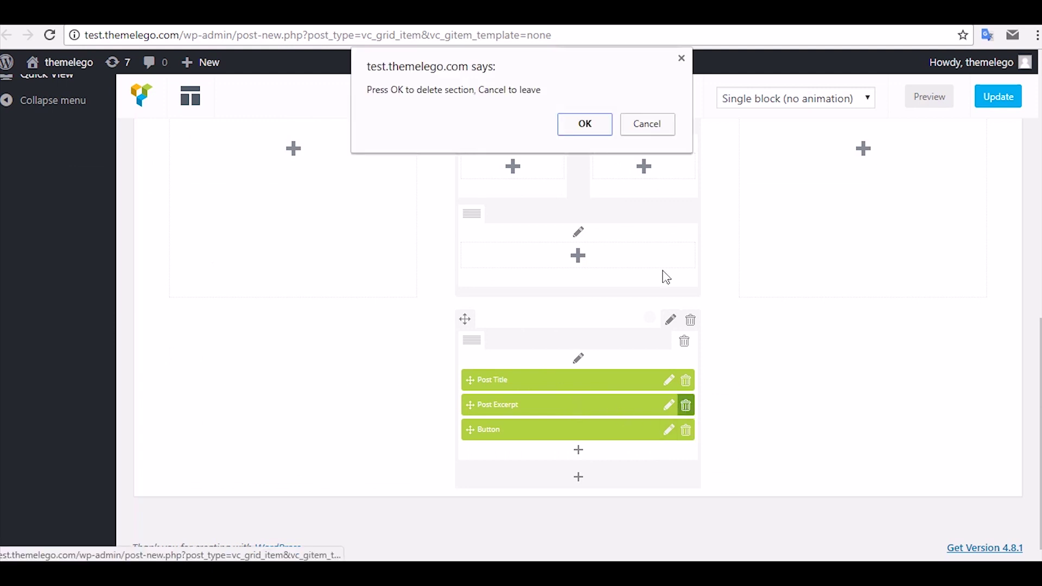
pyautogui.click(604, 130)
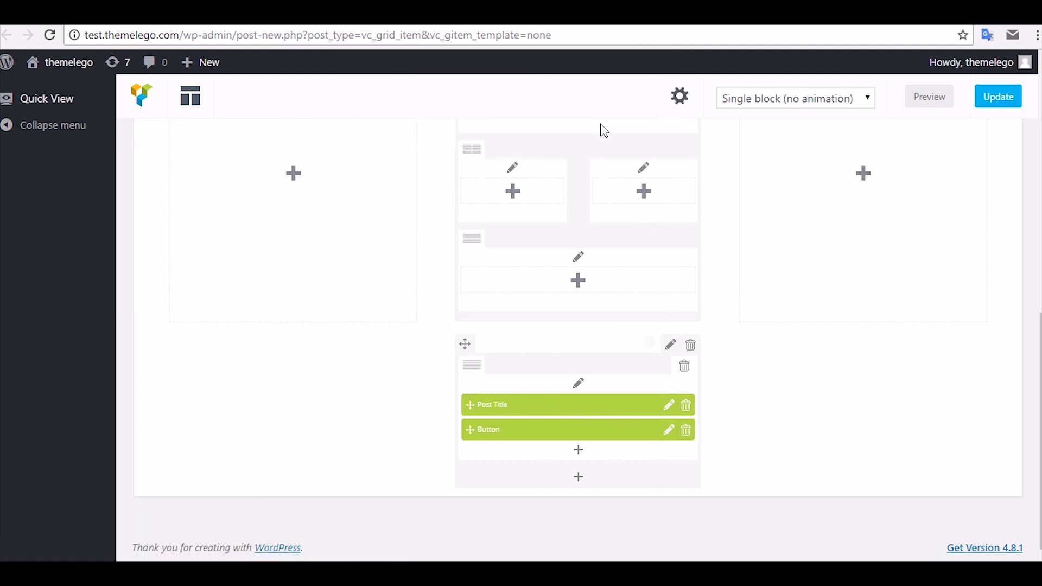
pyautogui.click(999, 98)
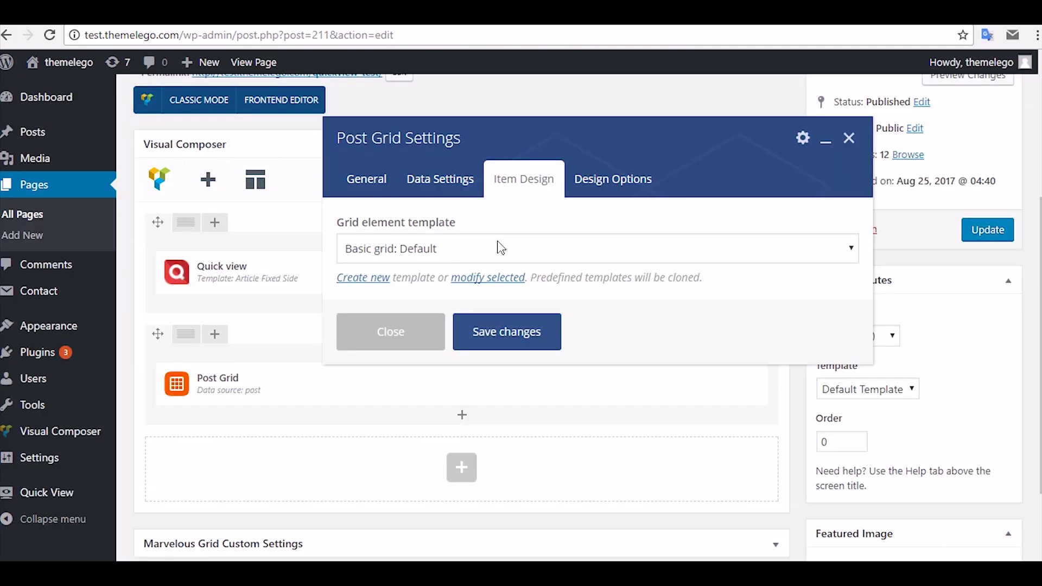
# Step: Set the Post Grid's element template to Quickview Custom, and save the element and the page
pyautogui.click(495, 245)
pyautogui.scroll(-10, 505, 348)
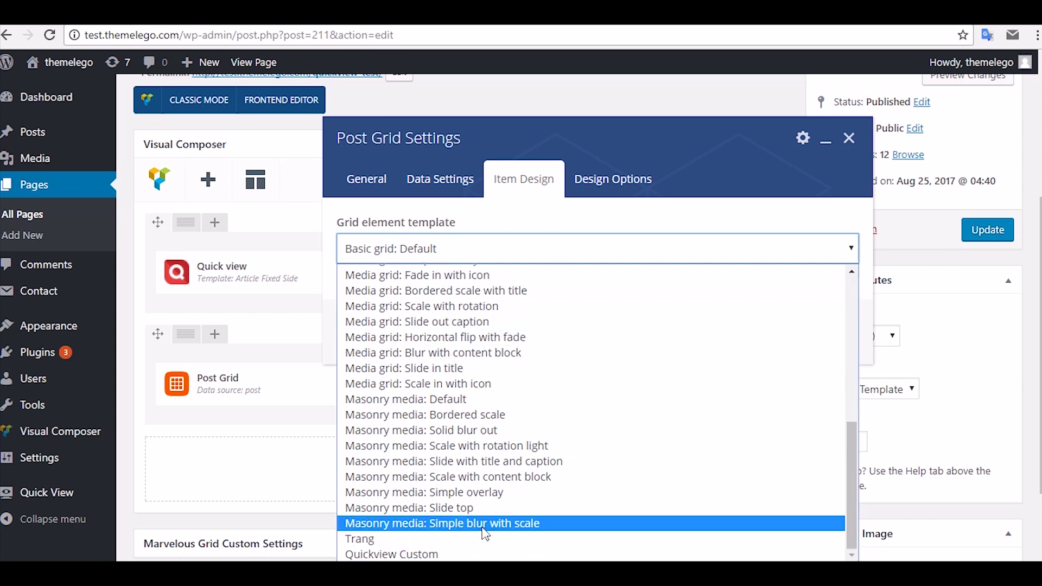
pyautogui.click(451, 554)
pyautogui.click(539, 346)
pyautogui.click(990, 231)
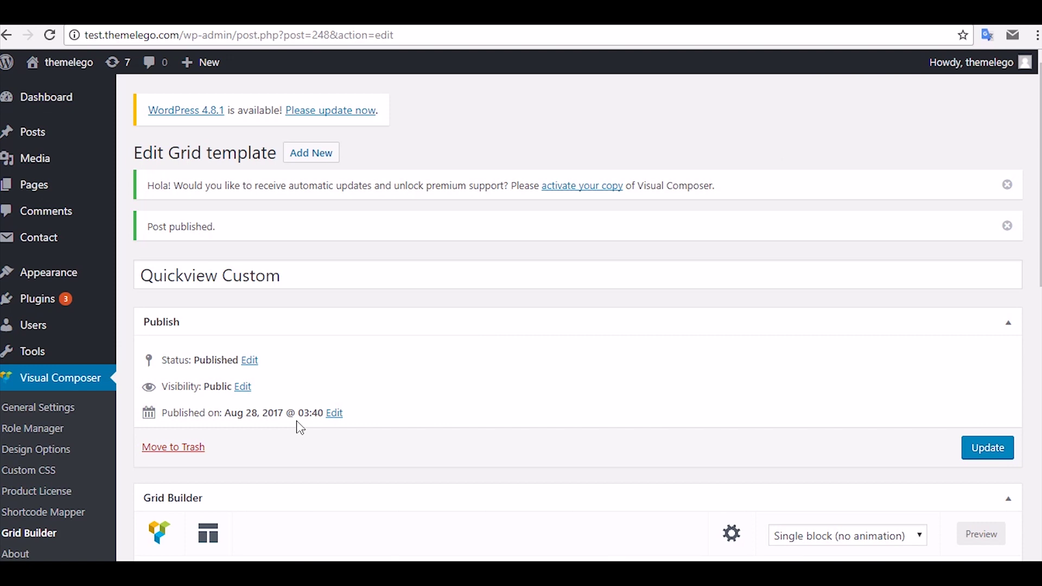
# Step: Add a Quick view element below the Button in the Quickview Custom grid template
pyautogui.scroll(-1, 270, 215)
pyautogui.scroll(-6, 350, 280)
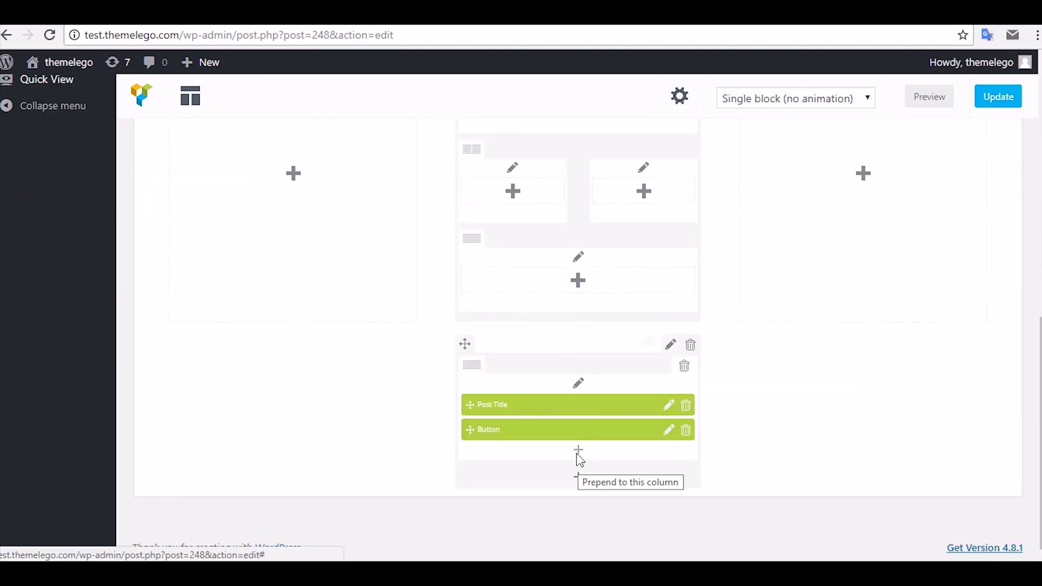
pyautogui.click(579, 457)
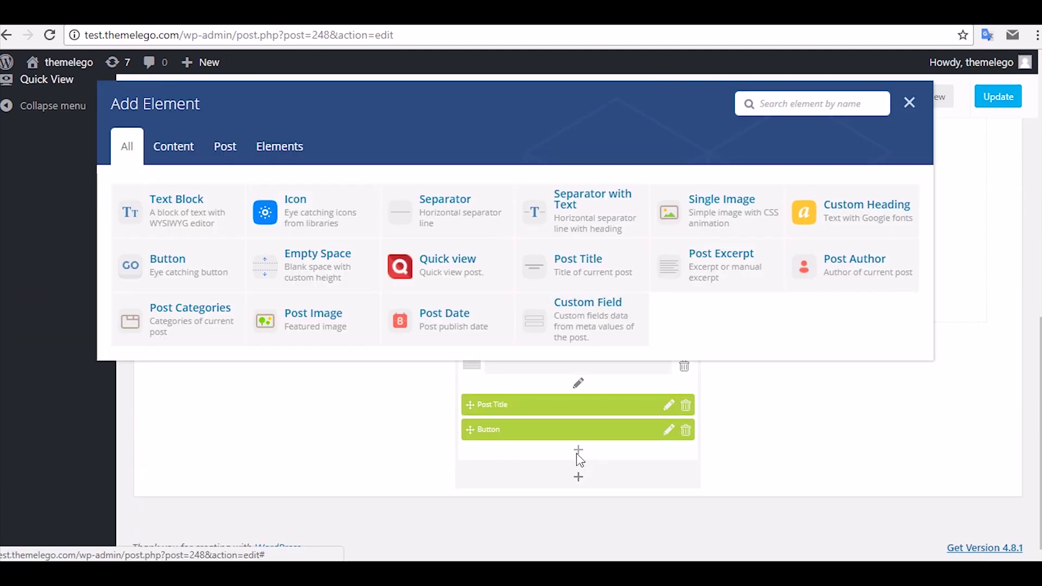
pyautogui.click(490, 280)
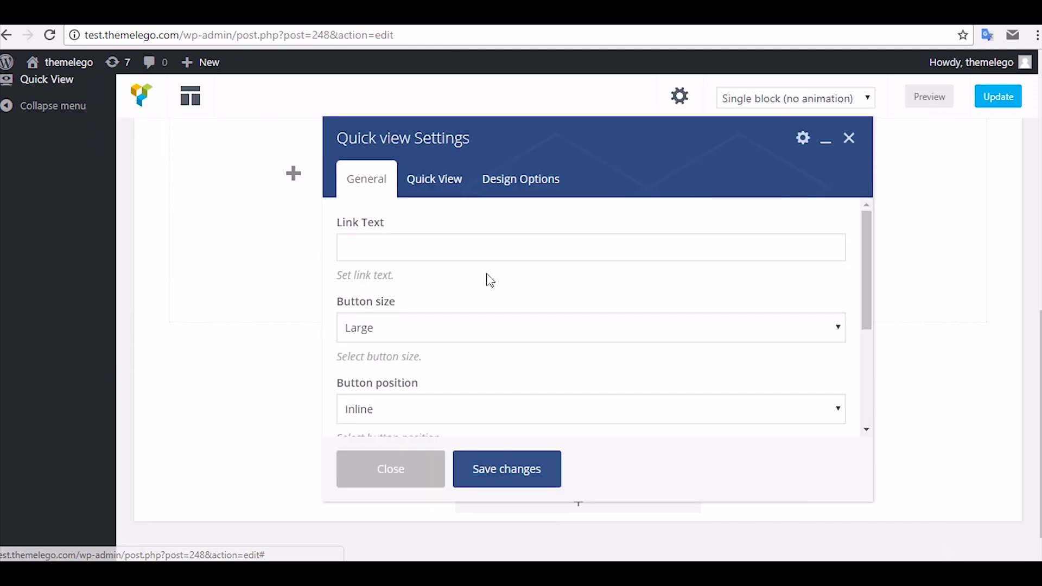
# Step: Set the Quick view element's button size to Small and choose another button position
pyautogui.scroll(-1, 490, 279)
pyautogui.click(487, 260)
pyautogui.click(476, 305)
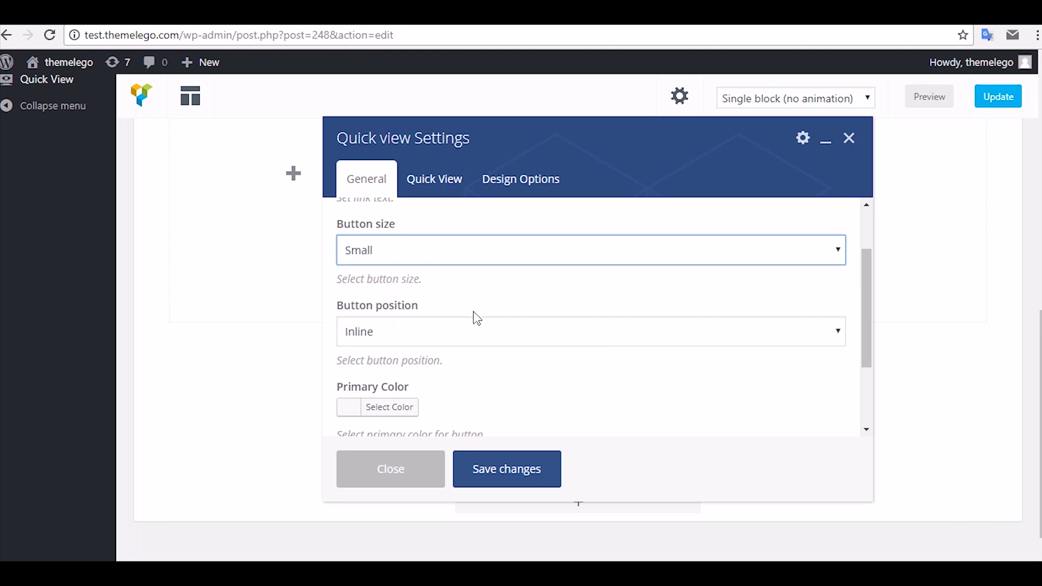
pyautogui.scroll(-1, 454, 353)
pyautogui.click(455, 262)
pyautogui.click(439, 296)
# Step: Set the primary color of the grid template's Quick view button to black
pyautogui.click(396, 332)
pyautogui.scroll(-2, 484, 302)
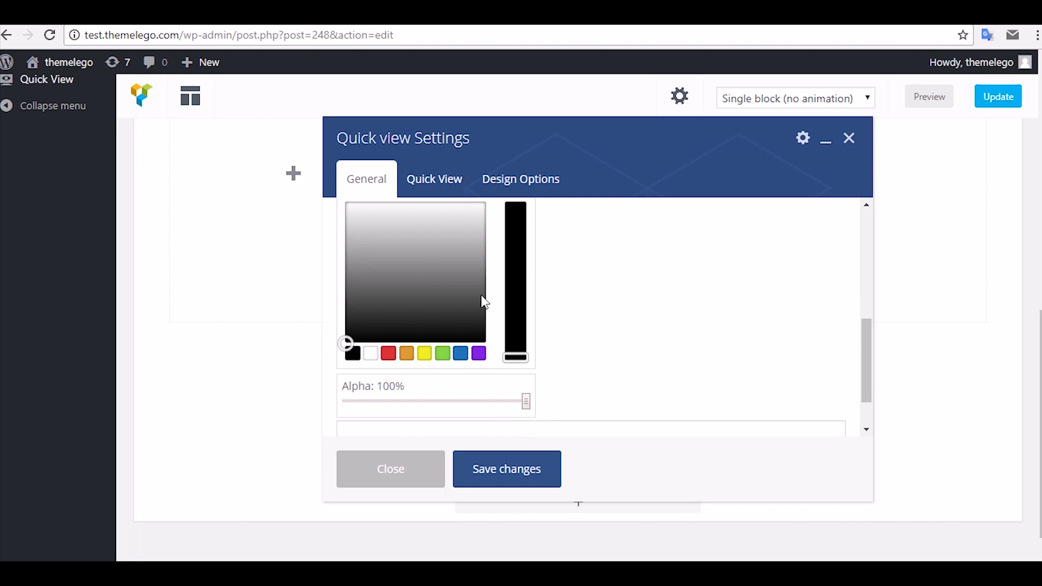
pyautogui.click(353, 354)
pyautogui.click(517, 287)
# Step: Set the Quick view element's lightbox size to Large and its template to Article Grid
pyautogui.click(429, 184)
pyautogui.click(462, 248)
pyautogui.click(461, 288)
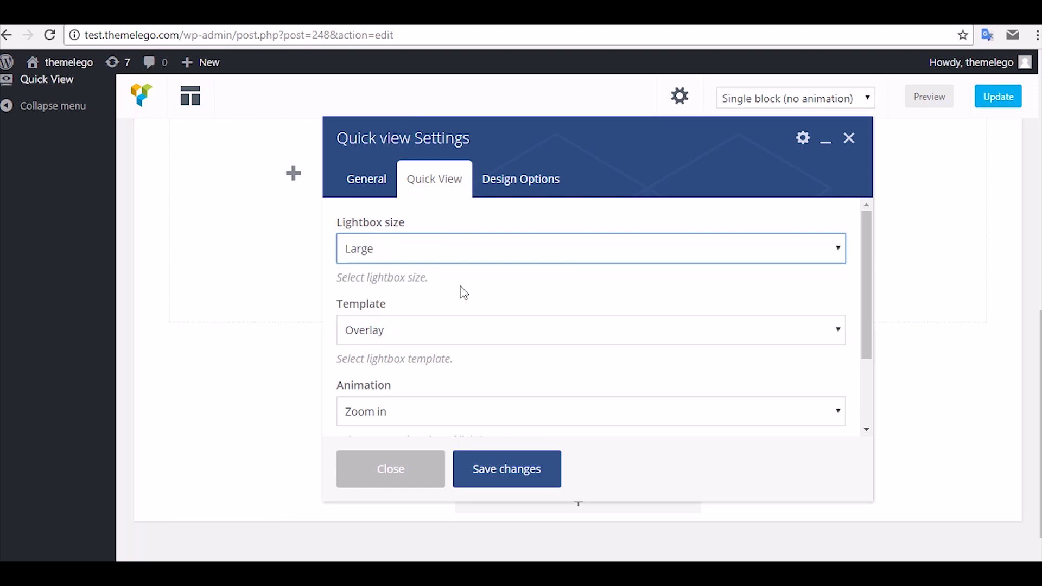
pyautogui.click(461, 329)
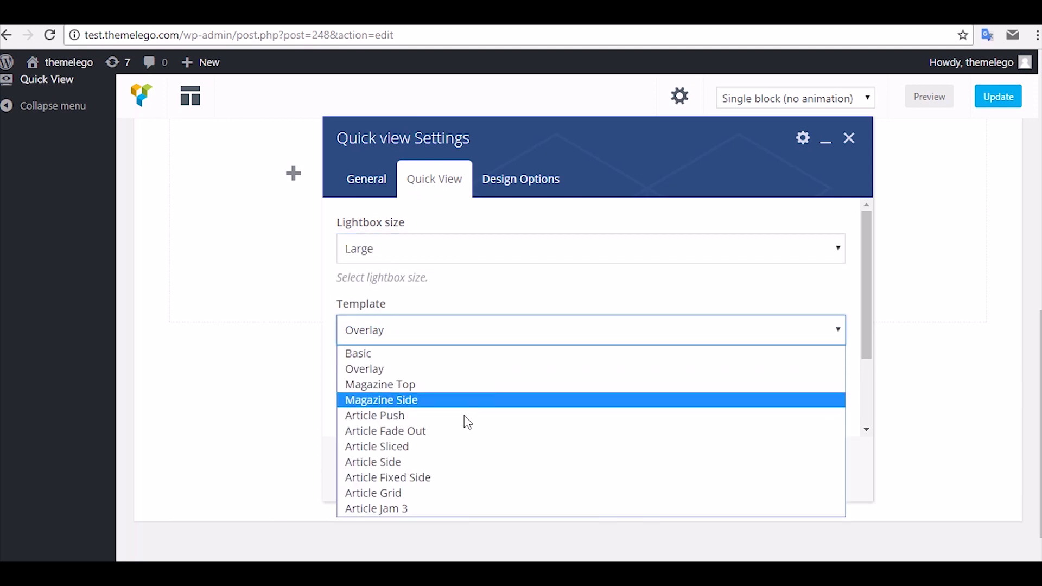
pyautogui.click(451, 494)
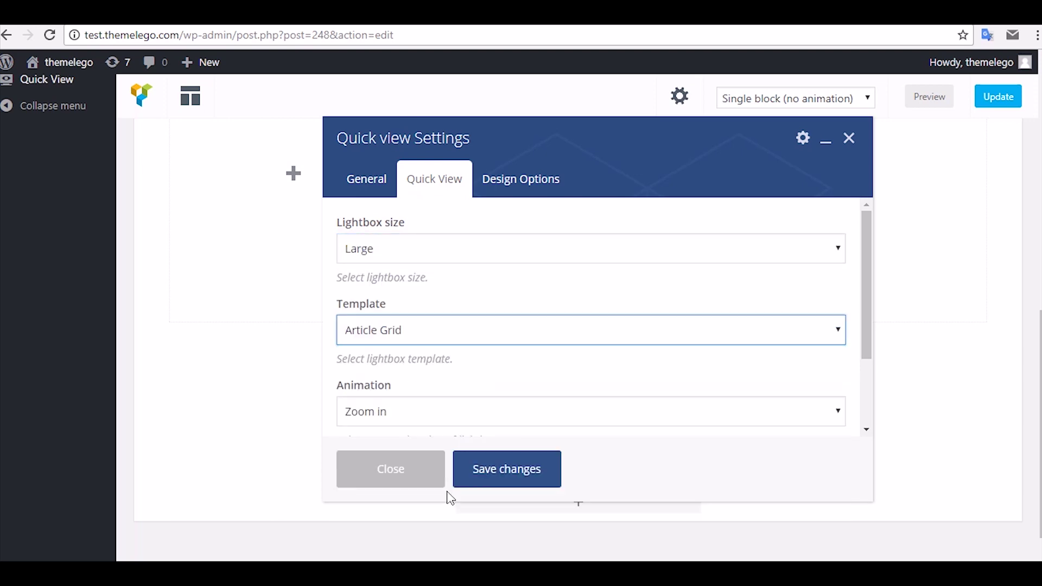
# Step: Set the lightbox animation to 3d unfold and save the Quick view element's settings
pyautogui.scroll(-1, 480, 393)
pyautogui.click(458, 334)
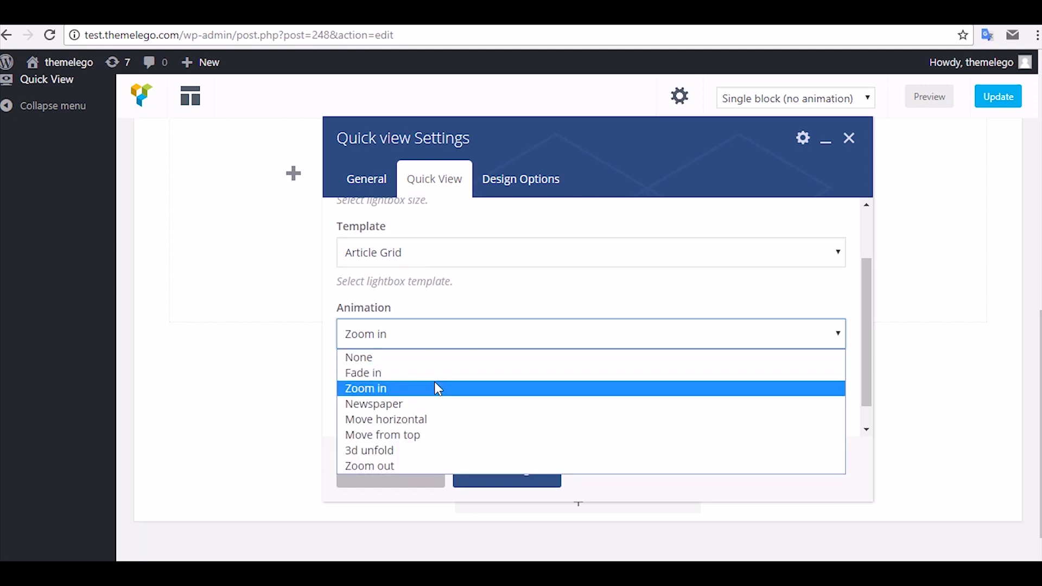
pyautogui.click(423, 453)
pyautogui.click(493, 470)
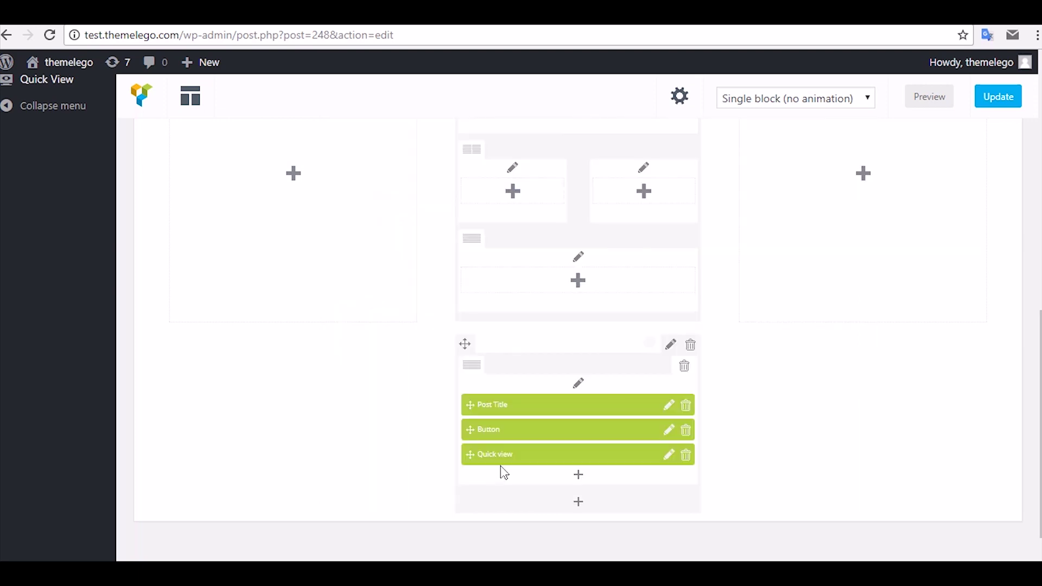
# Step: Update the grid item template and preview the Dark Typography post's quick view on the quickview-test page through its article text
pyautogui.click(1007, 99)
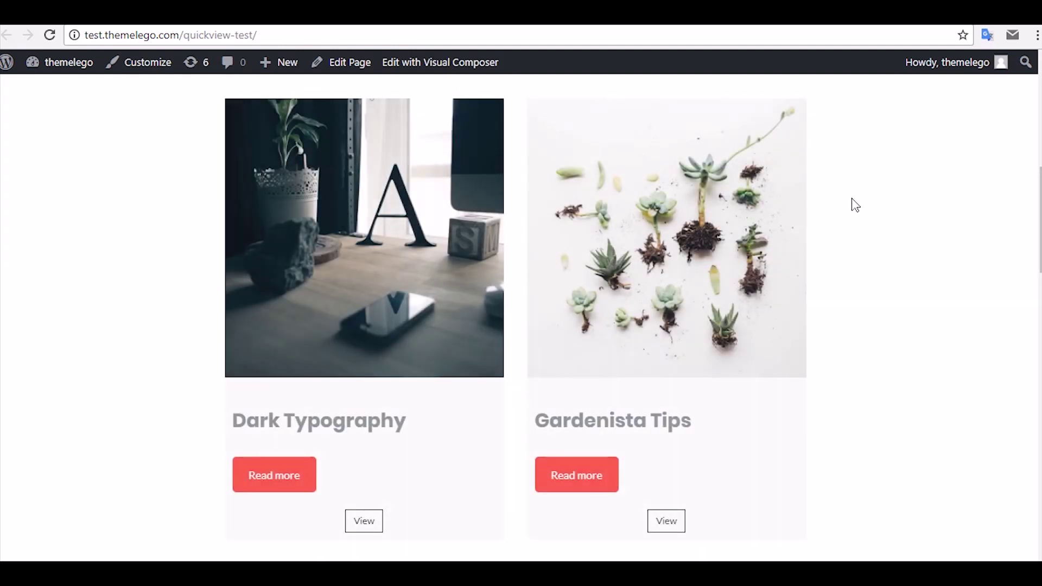
pyautogui.scroll(-1, 856, 205)
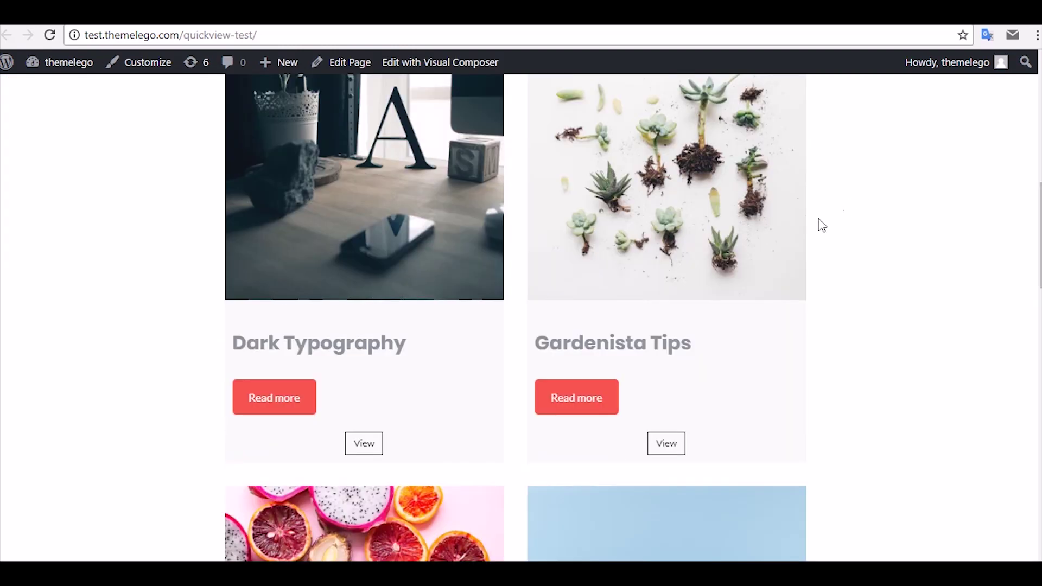
pyautogui.click(377, 454)
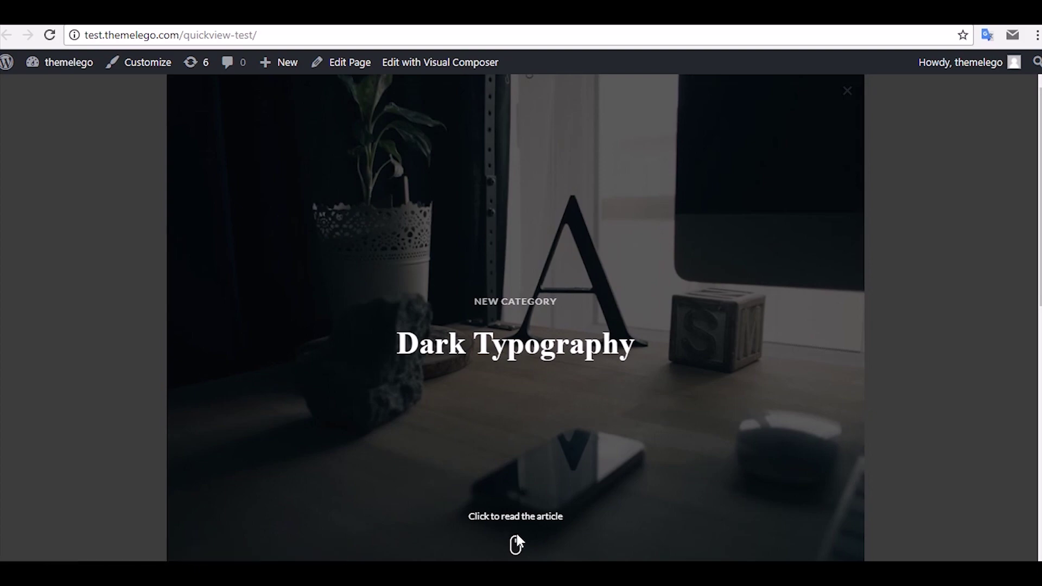
pyautogui.scroll(-15, 517, 543)
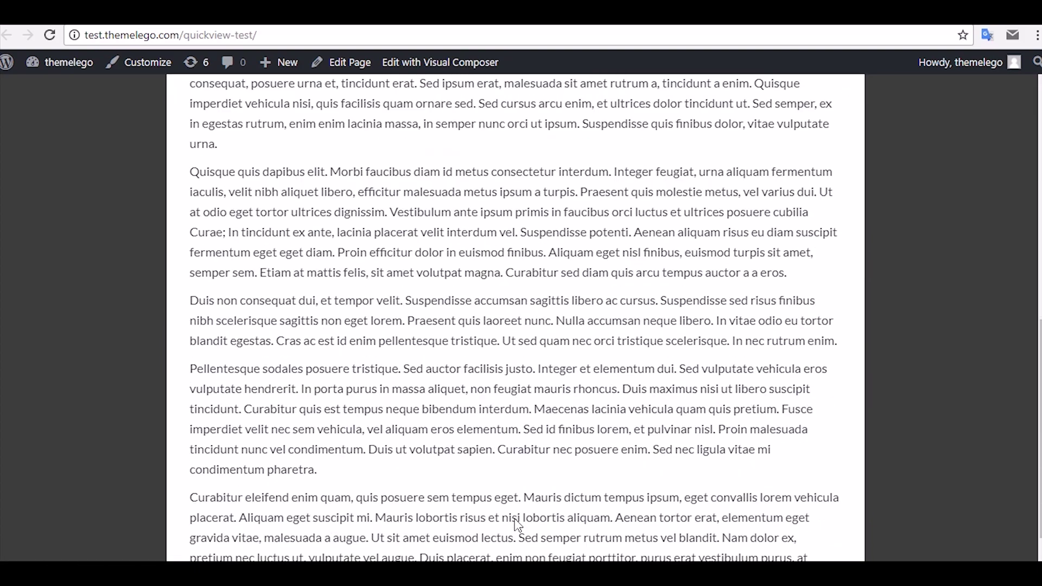
pyautogui.scroll(-2, 517, 524)
pyautogui.click(135, 332)
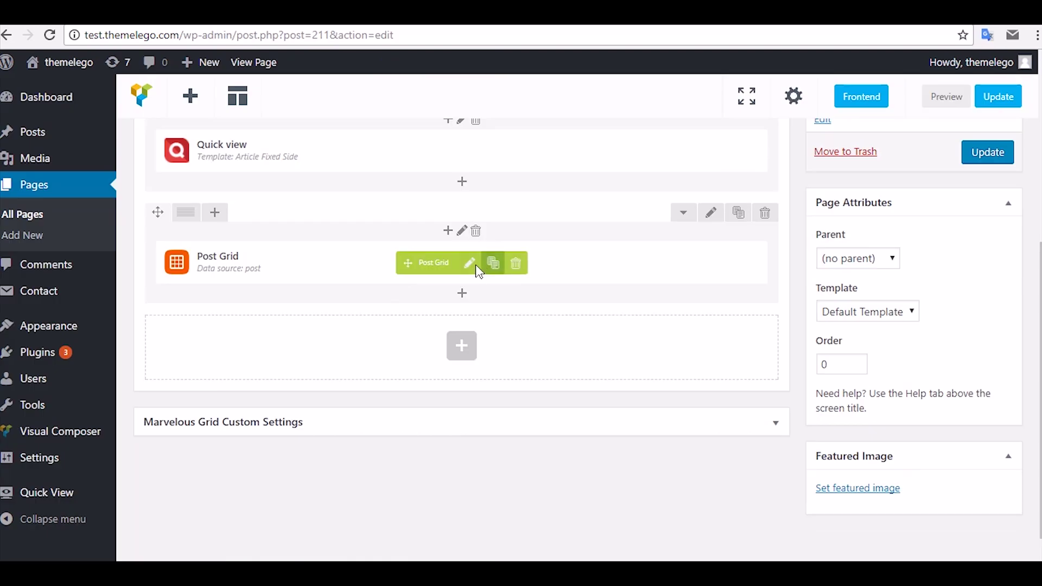
# Step: Open the Quickview Custom grid template for editing from the page's Post Grid item design settings
pyautogui.click(472, 265)
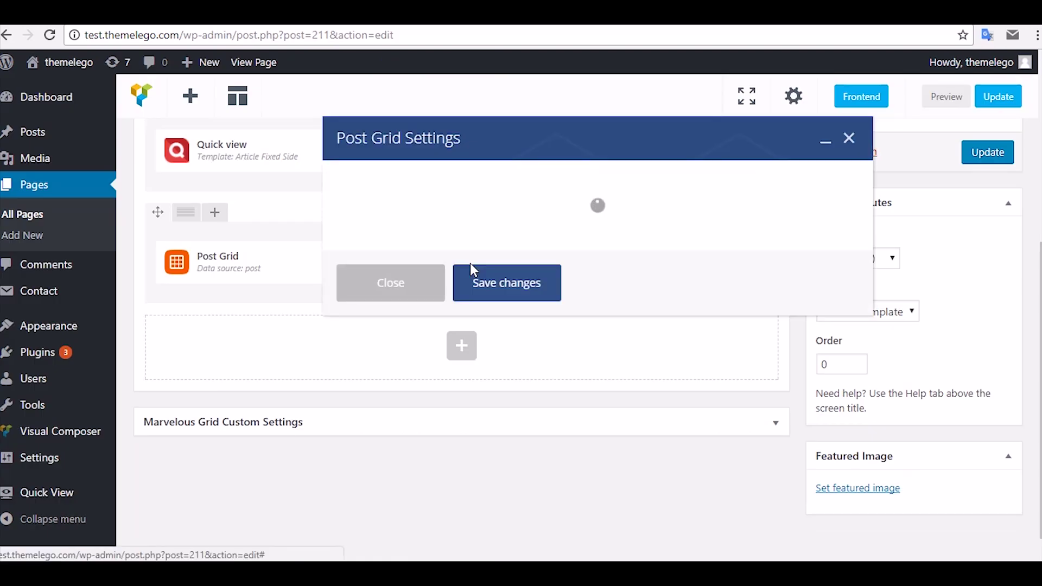
pyautogui.click(518, 188)
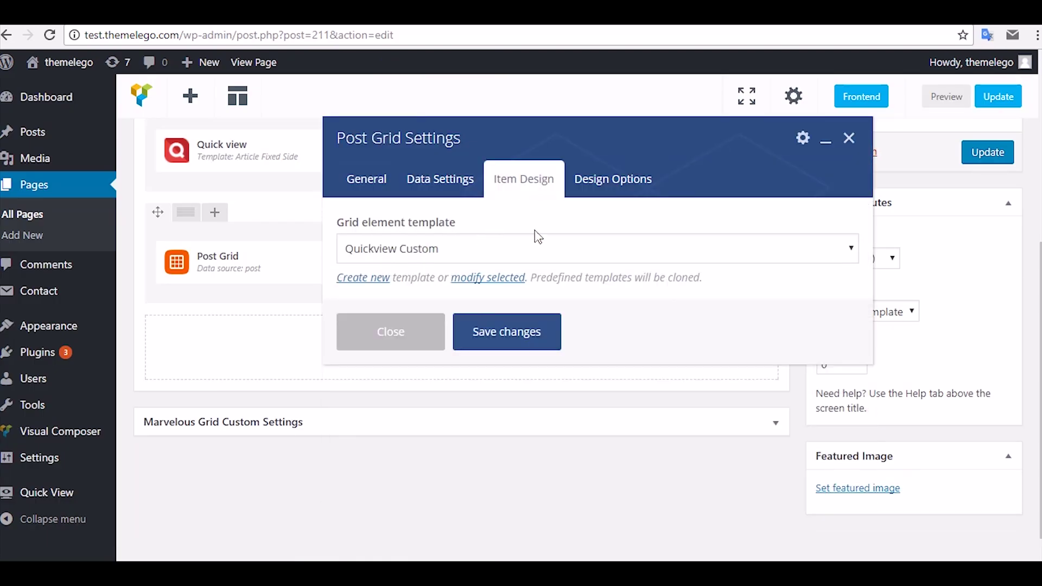
pyautogui.click(511, 280)
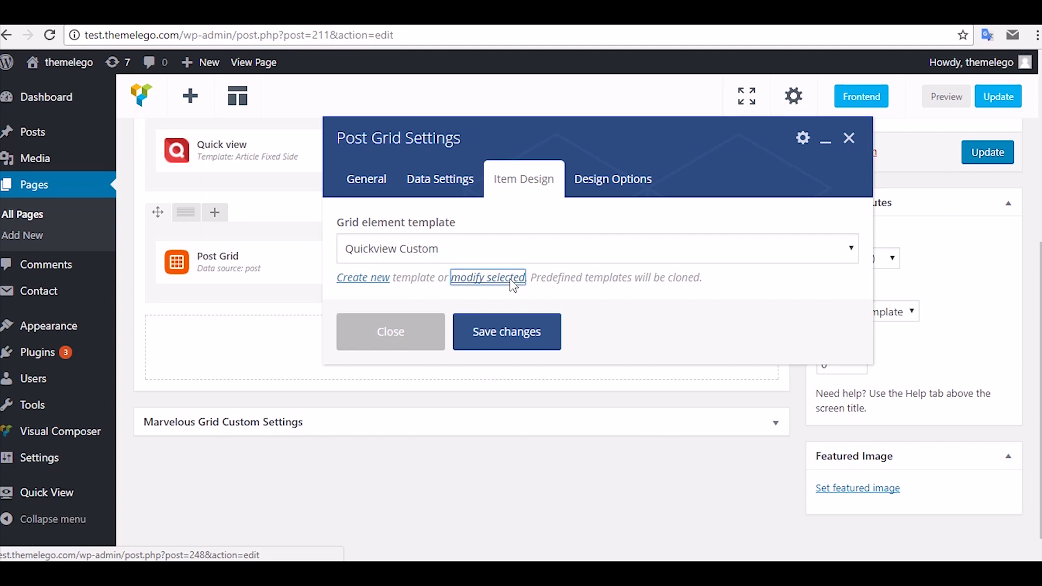
pyautogui.scroll(-8, 510, 278)
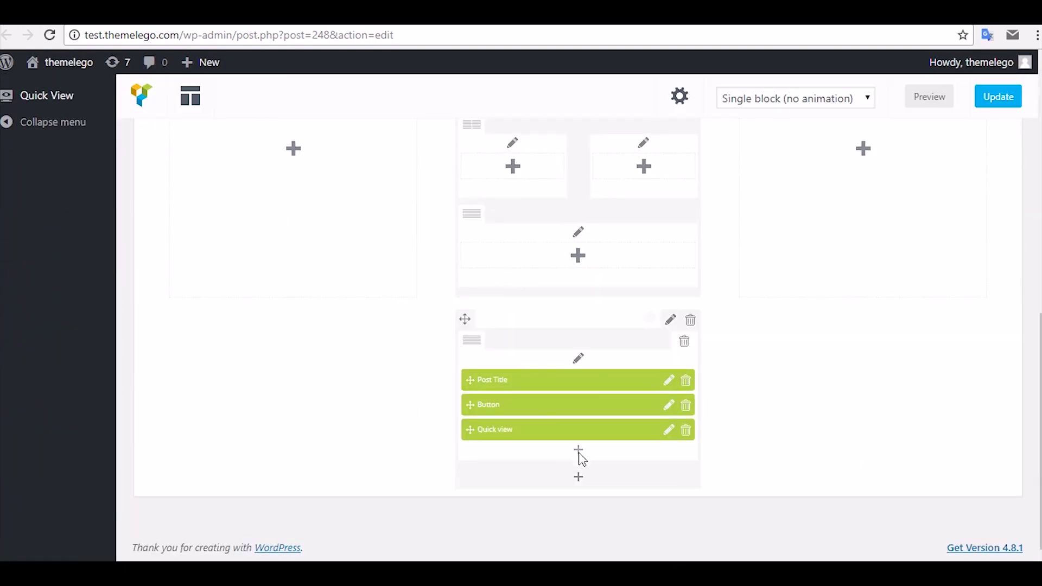
# Step: Set the button size of the grid template's Quick view element to Large
pyautogui.click(669, 431)
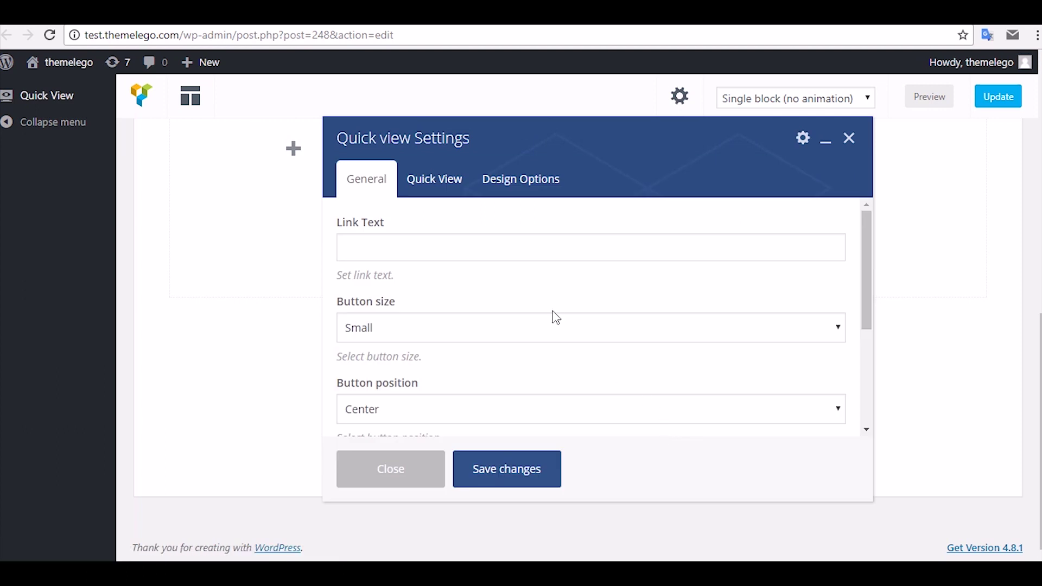
pyautogui.click(457, 323)
pyautogui.click(431, 365)
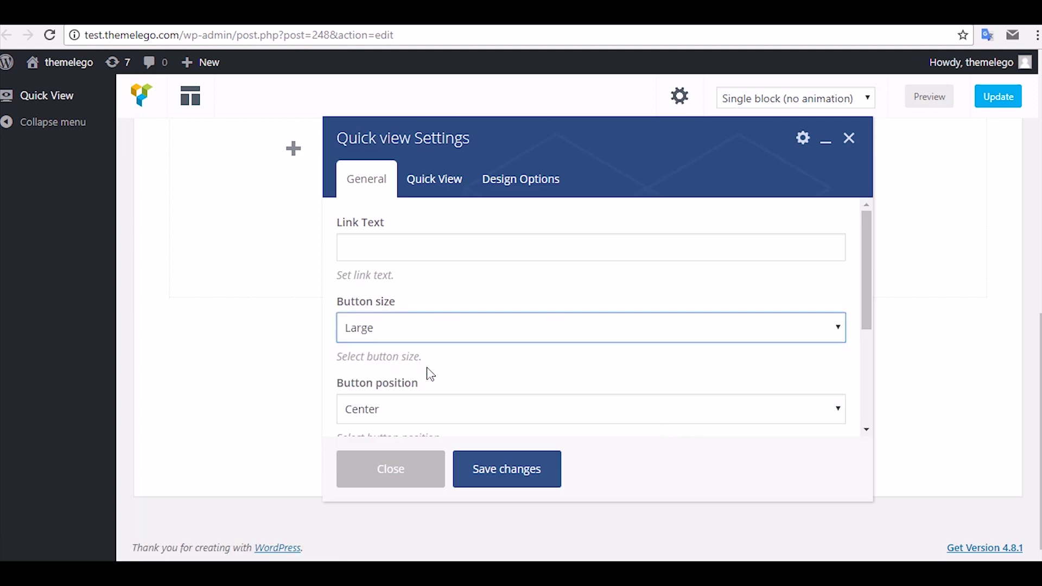
# Step: Set the Quick view element's lightbox size to Medium and its template to Magazine Side
pyautogui.click(437, 181)
pyautogui.click(483, 253)
pyautogui.click(496, 303)
pyautogui.click(484, 337)
pyautogui.click(477, 402)
# Step: Set the lightbox animation to Fade in and save the Quick view element's settings
pyautogui.click(480, 411)
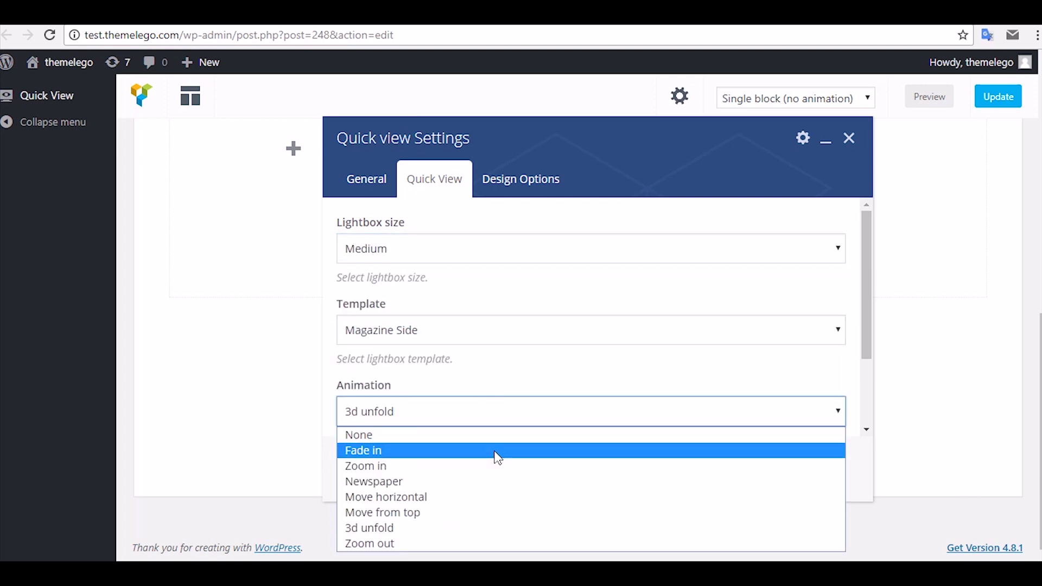
pyautogui.click(496, 450)
pyautogui.click(498, 468)
# Step: Move the Quick view element between Post Title and Button, and update the grid template
pyautogui.moveTo(490, 431); pyautogui.dragTo(490, 396)
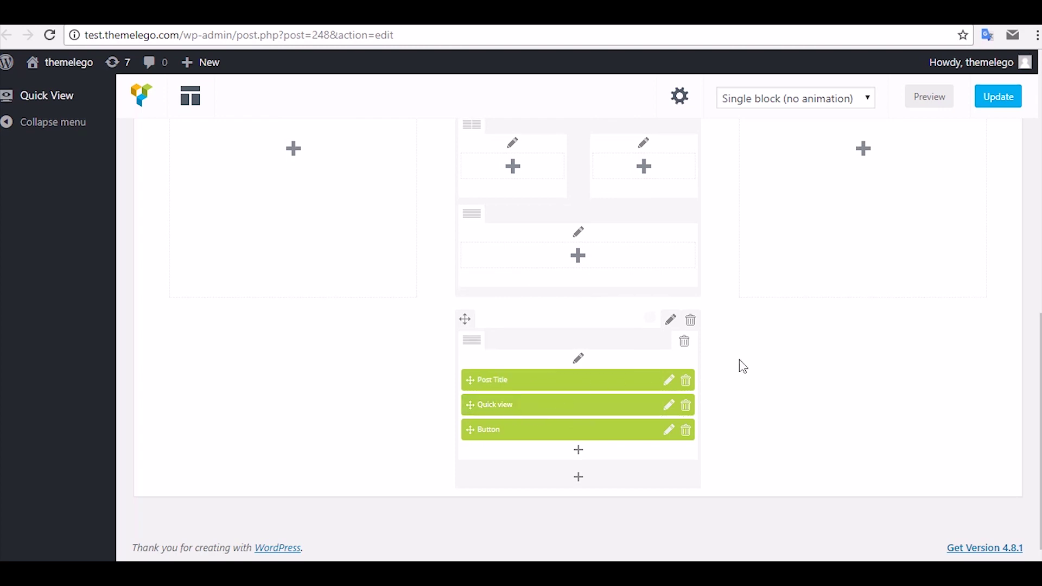
pyautogui.click(1009, 104)
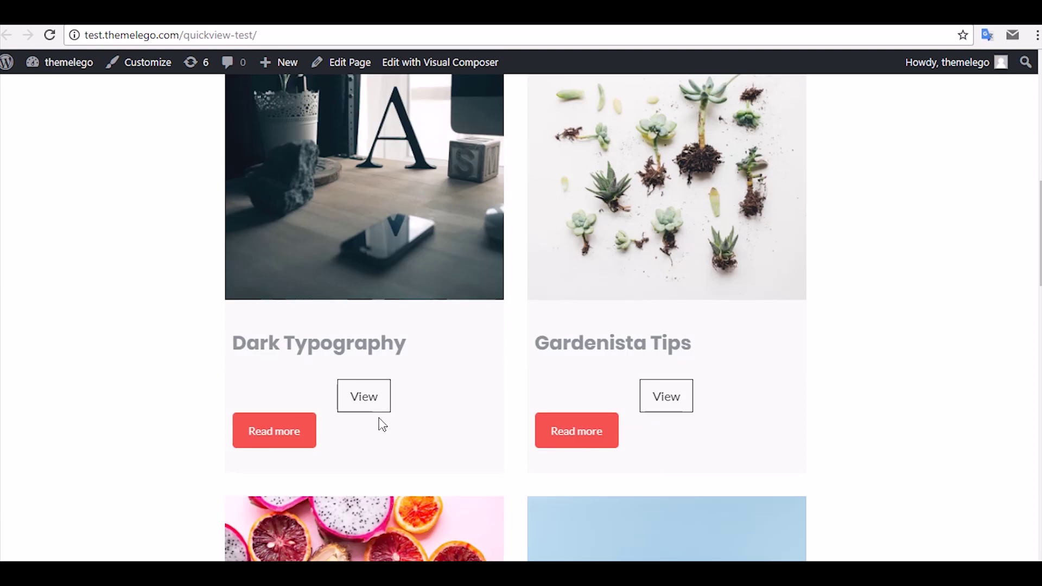
# Step: Preview the Dark Typography post's quick view on the quickview-test page and close the lightbox
pyautogui.click(372, 407)
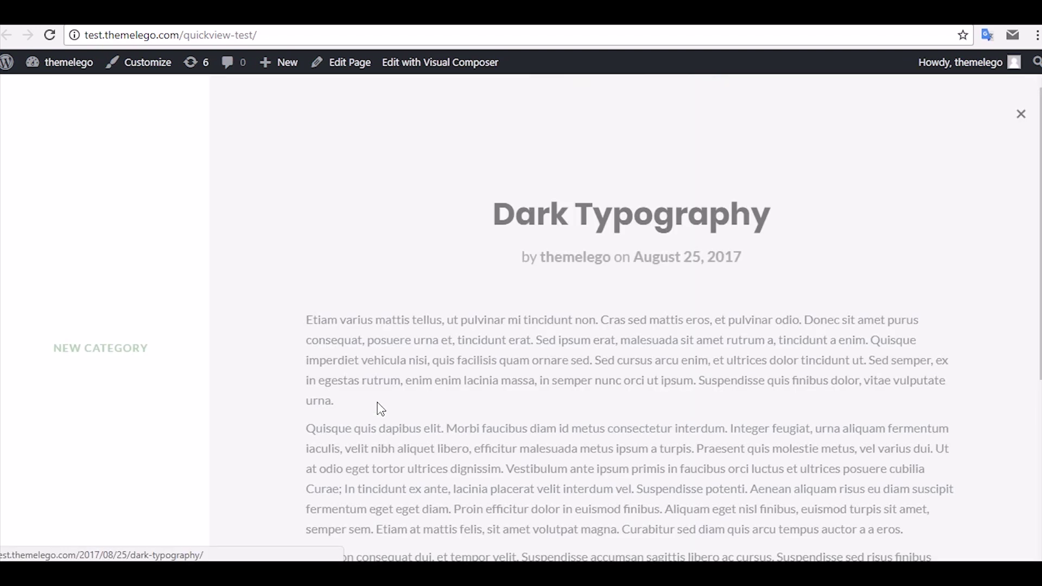
pyautogui.click(1022, 115)
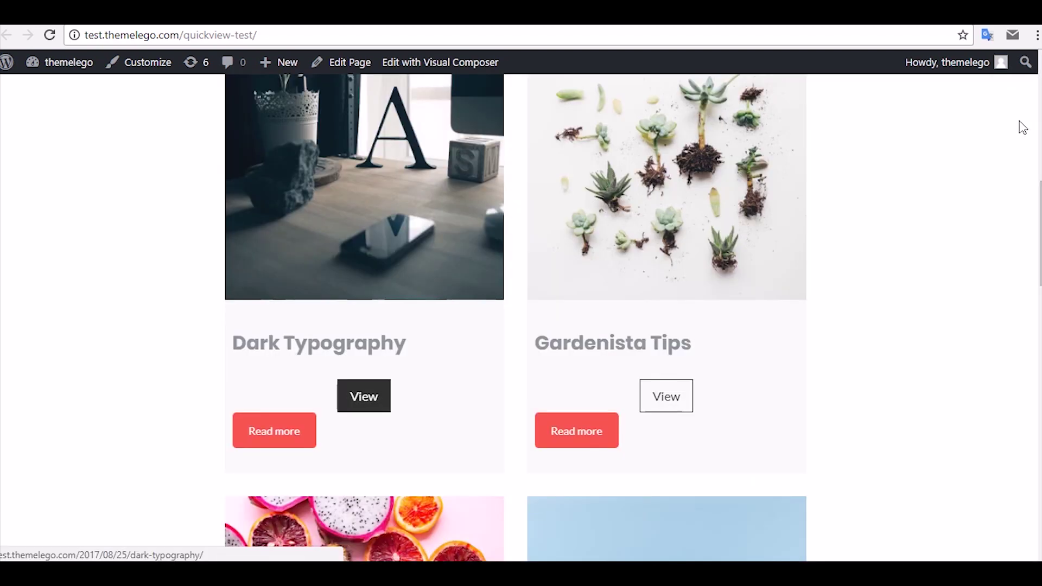